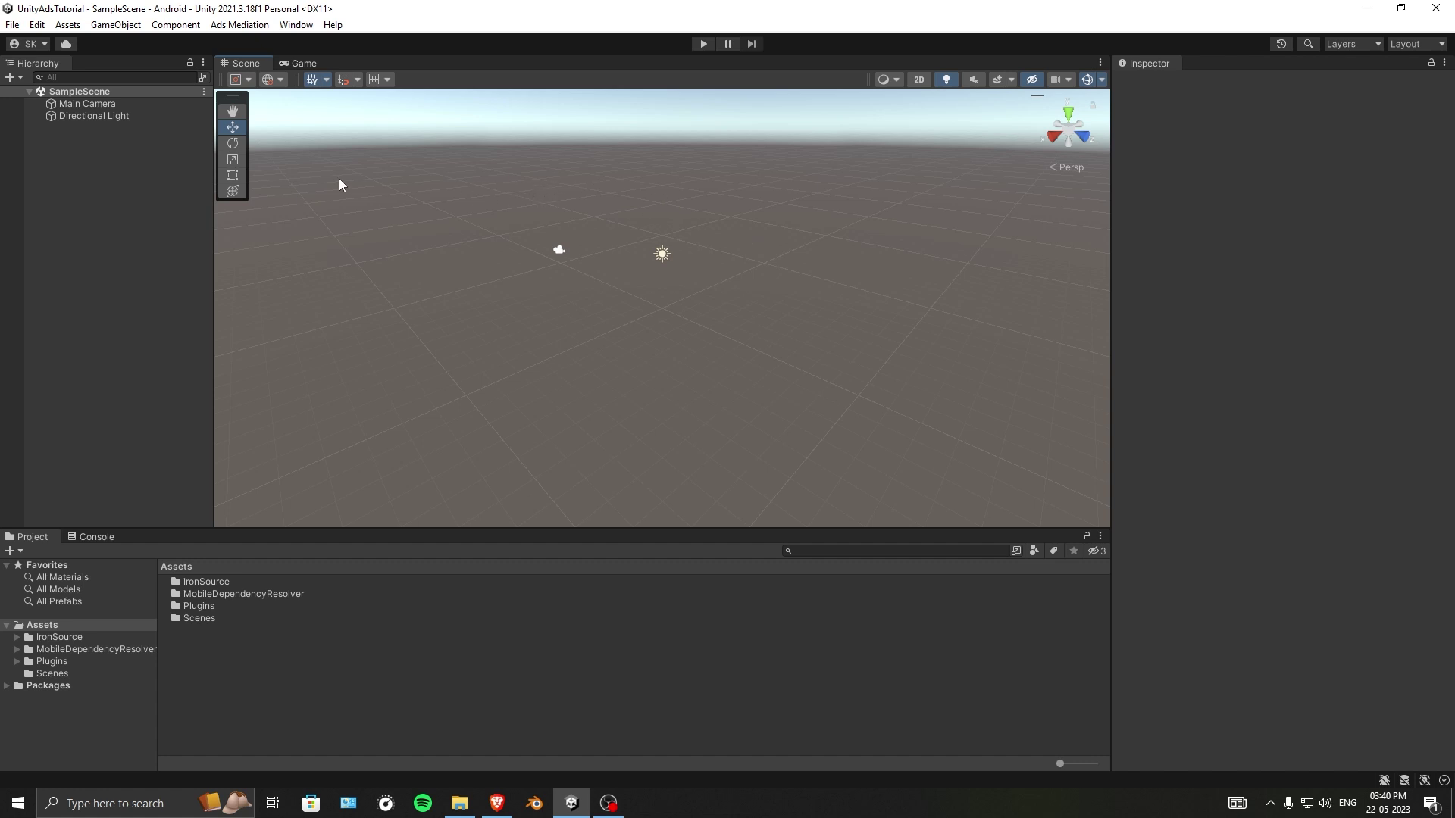
# Step: Open the Services general settings of the project through the Android build's player settings
pyautogui.click(13, 25)
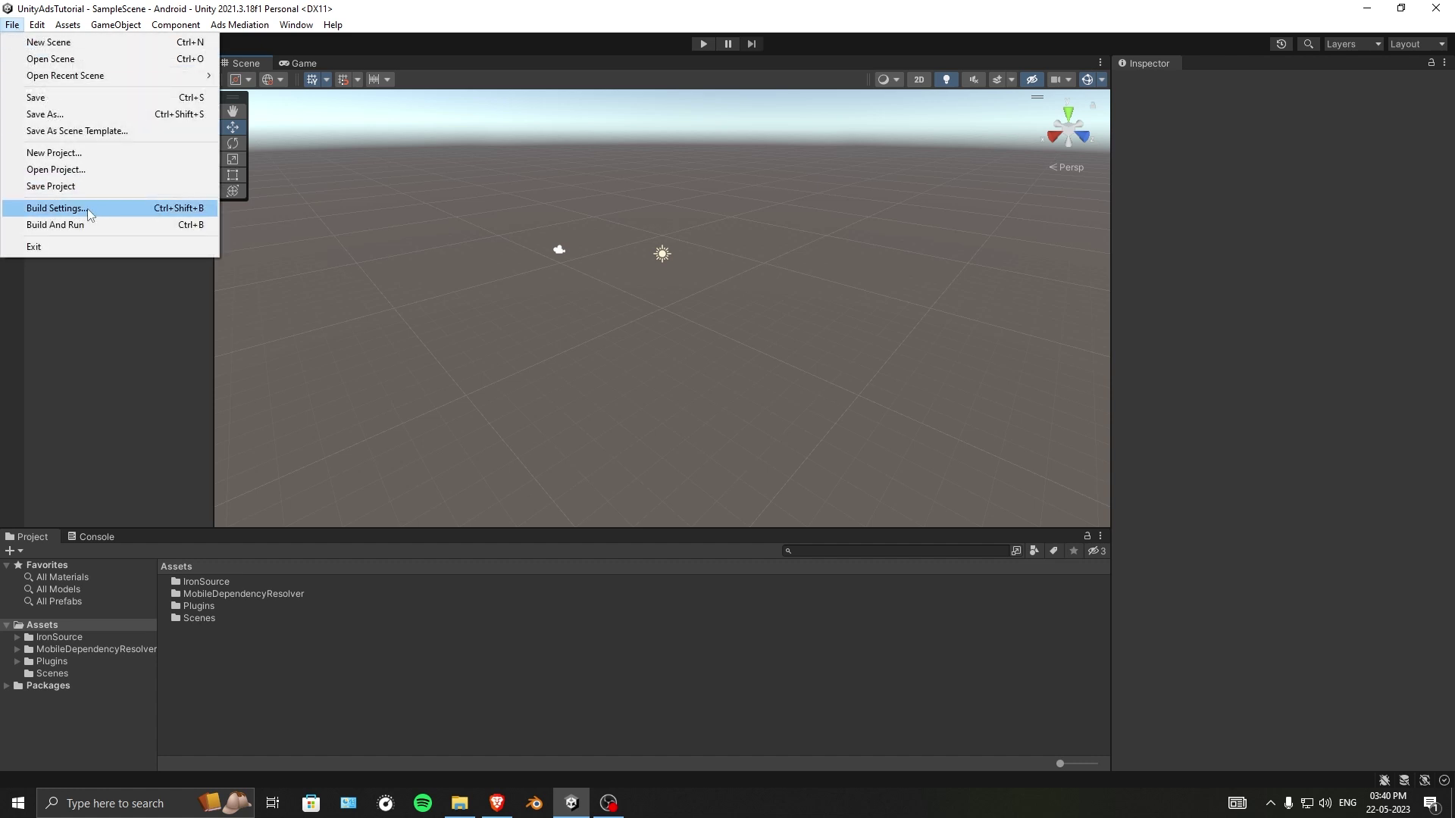
pyautogui.click(67, 209)
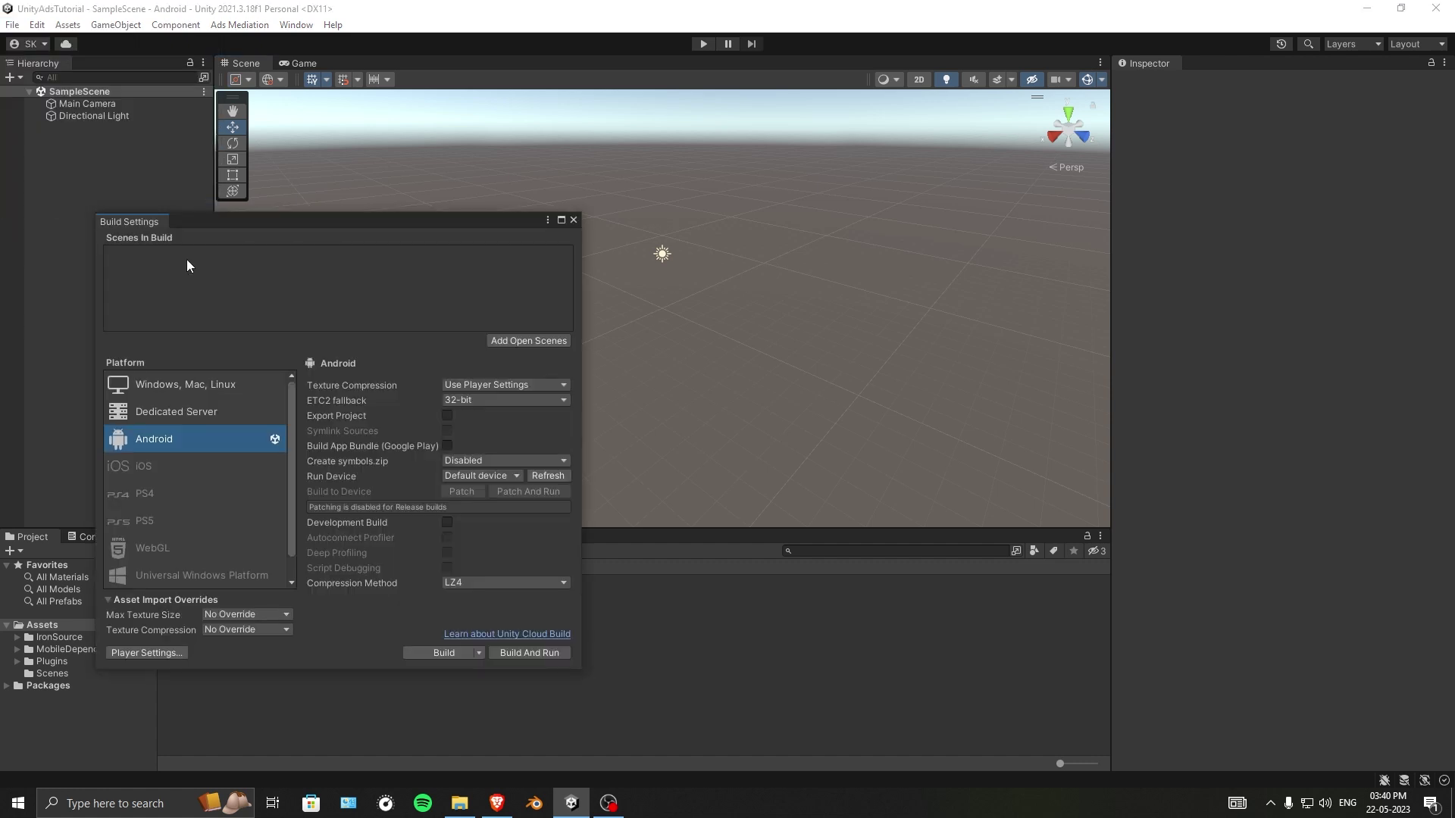
pyautogui.click(146, 653)
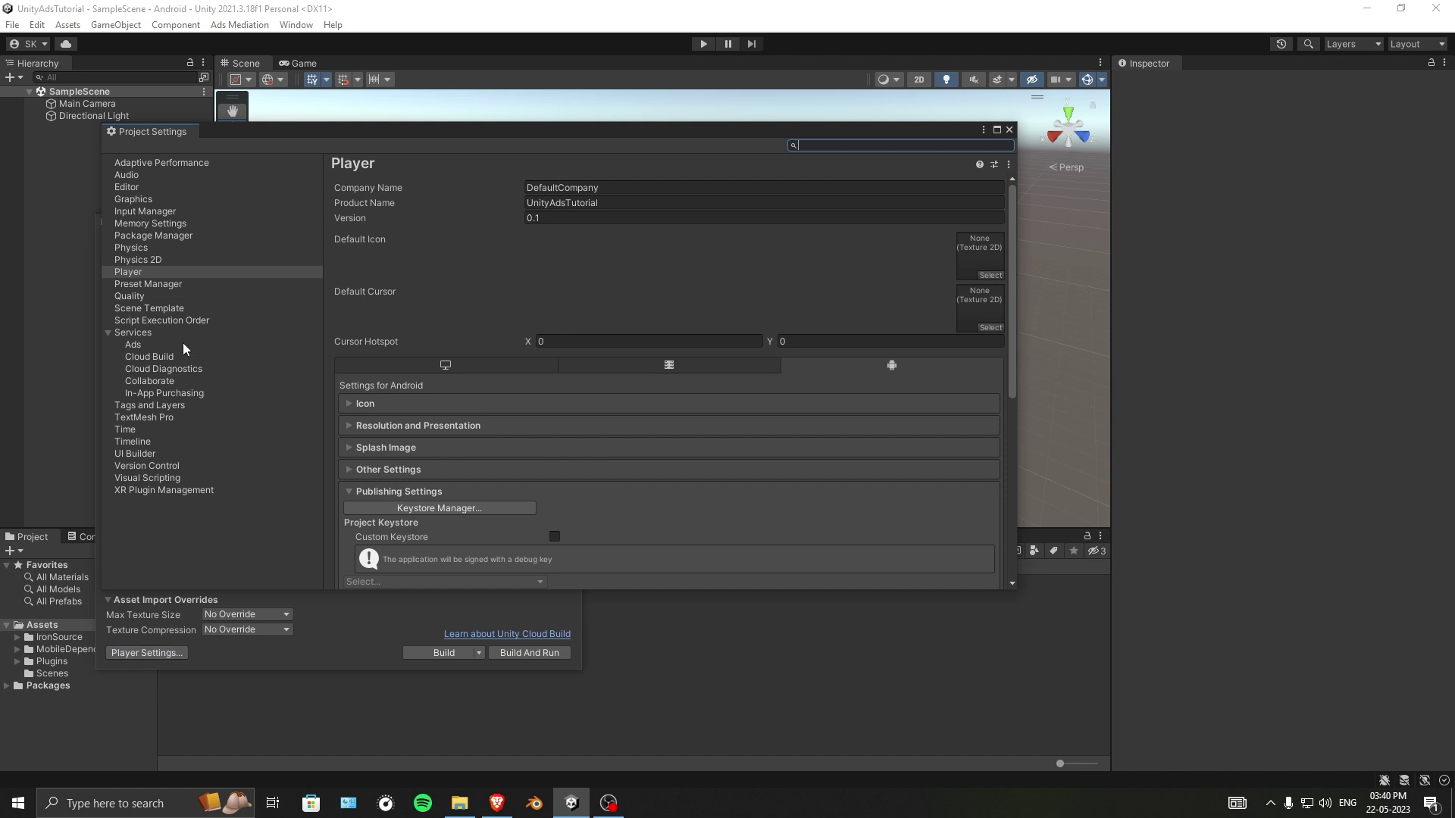
pyautogui.click(141, 332)
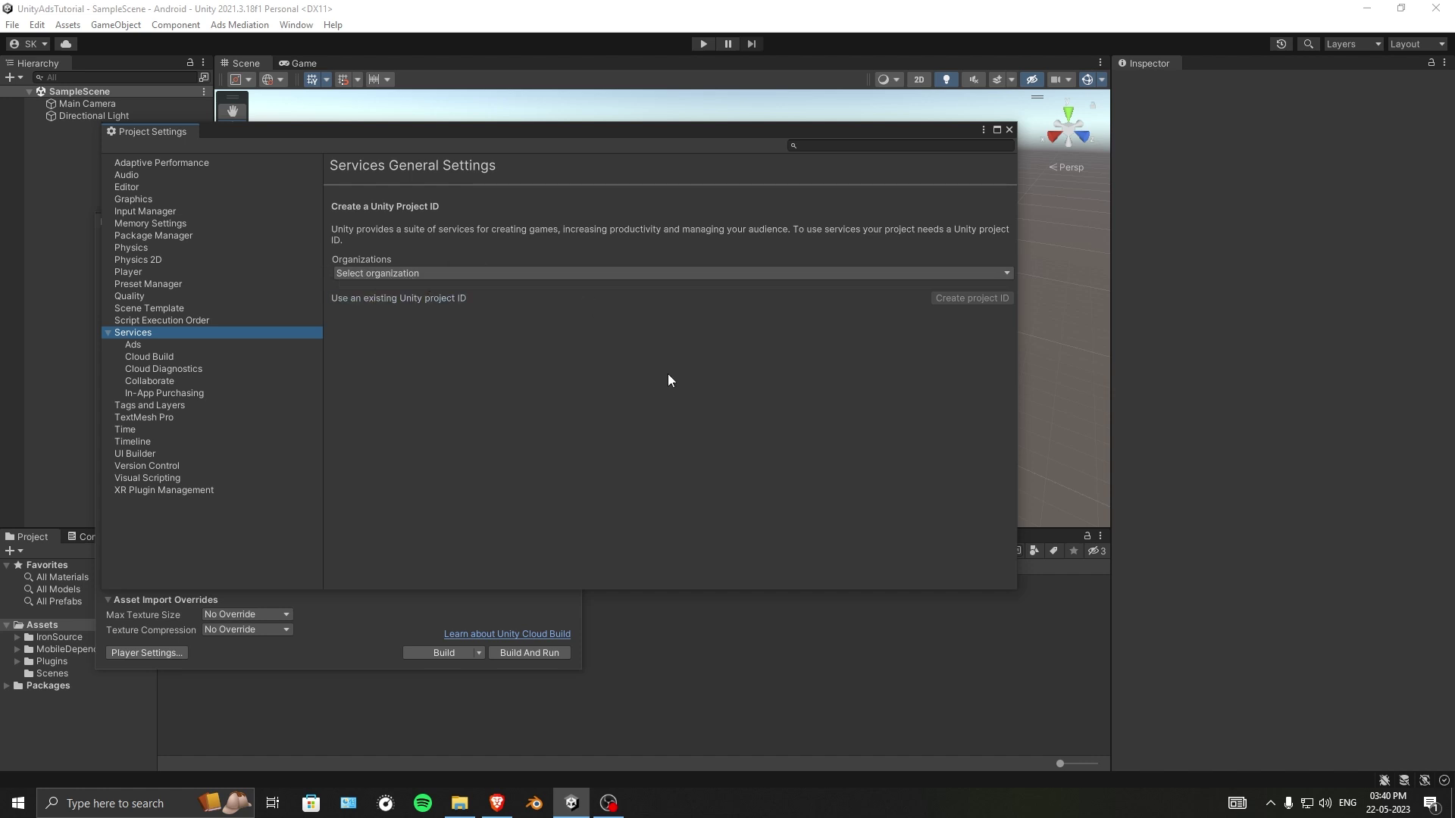
# Step: Switch to the Brave browser, search for "unity", and view the account's organizations on the Unity website
pyautogui.click(497, 804)
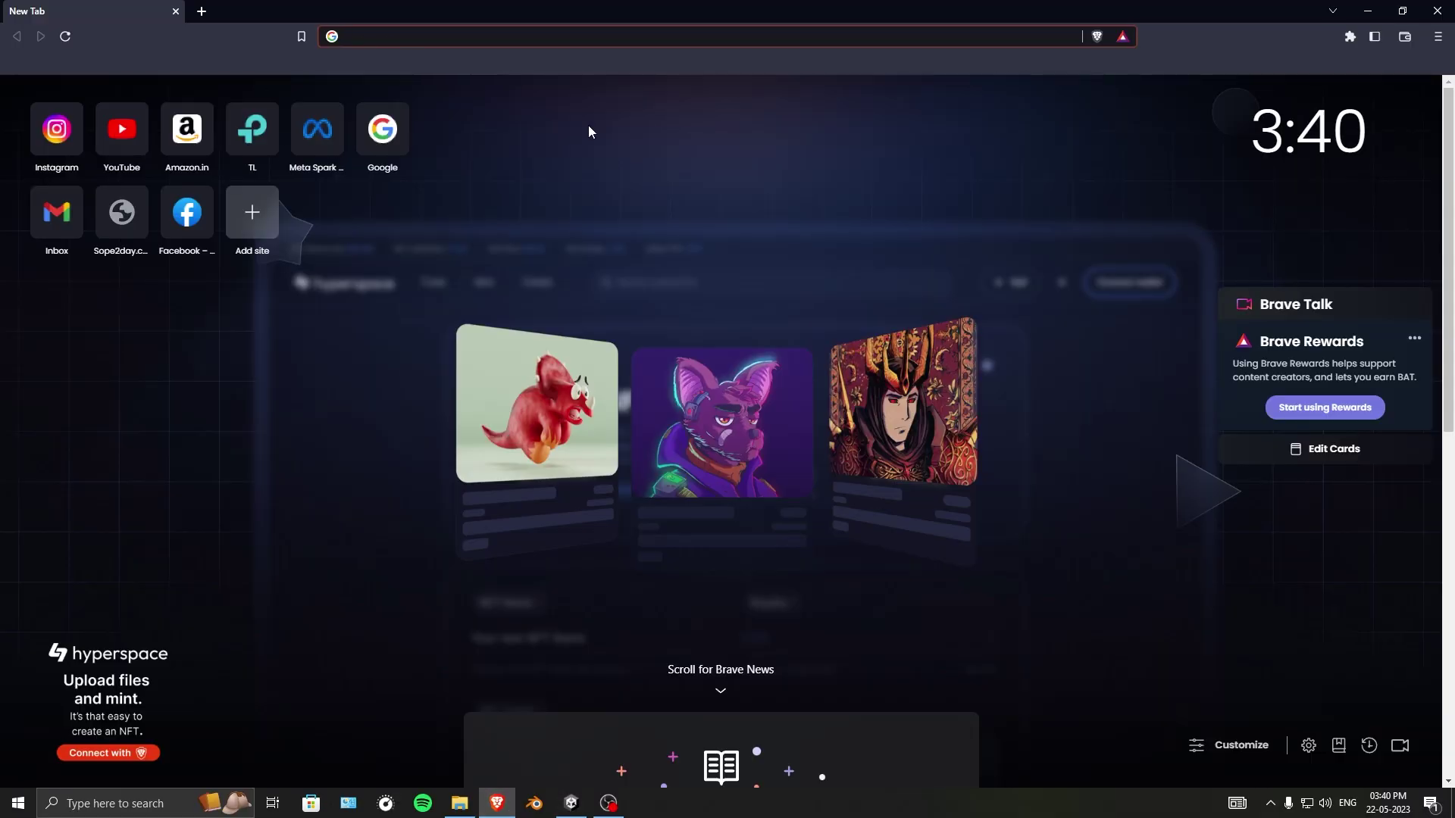
pyautogui.write('unity')
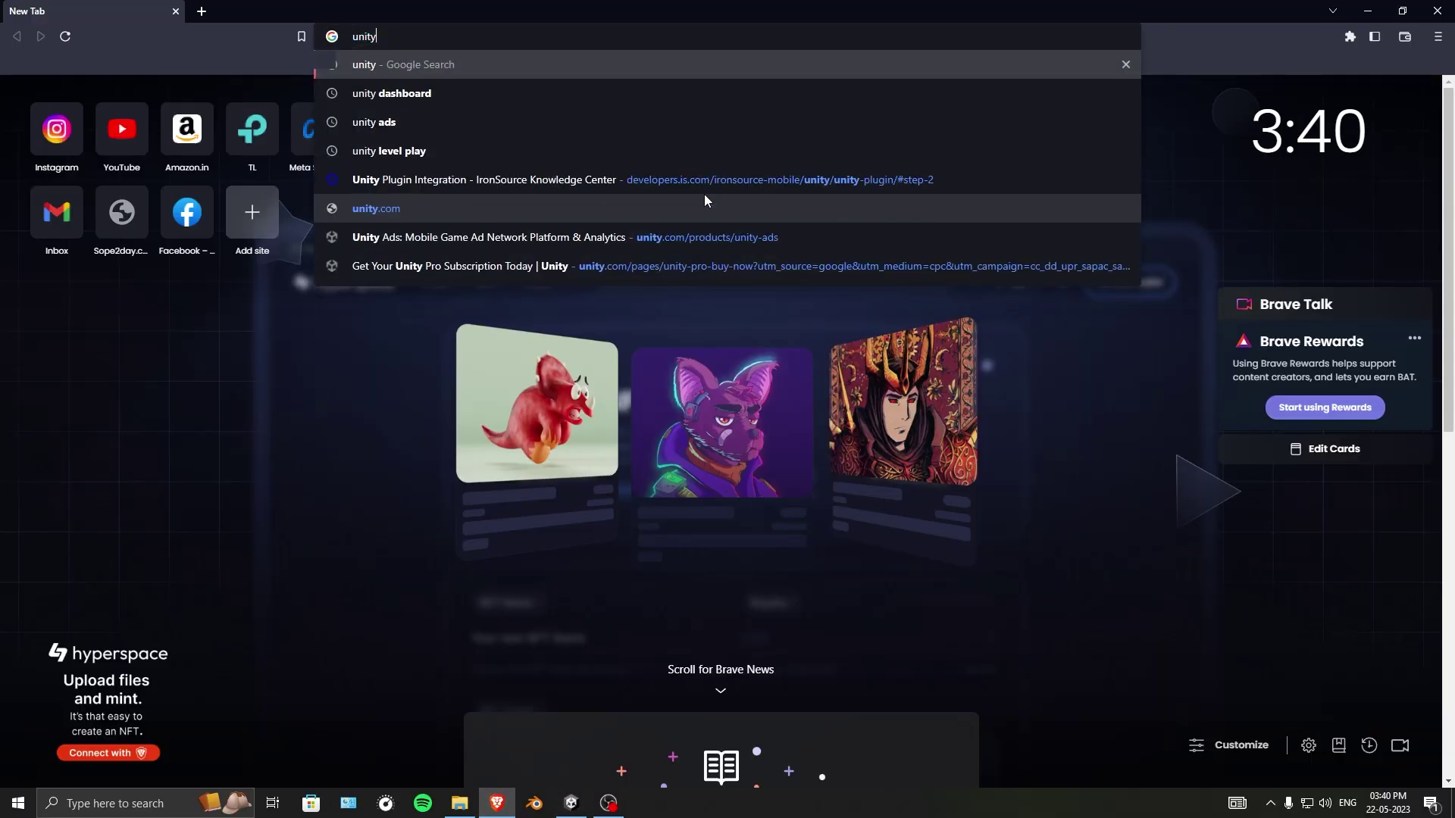
pyautogui.press('Return')
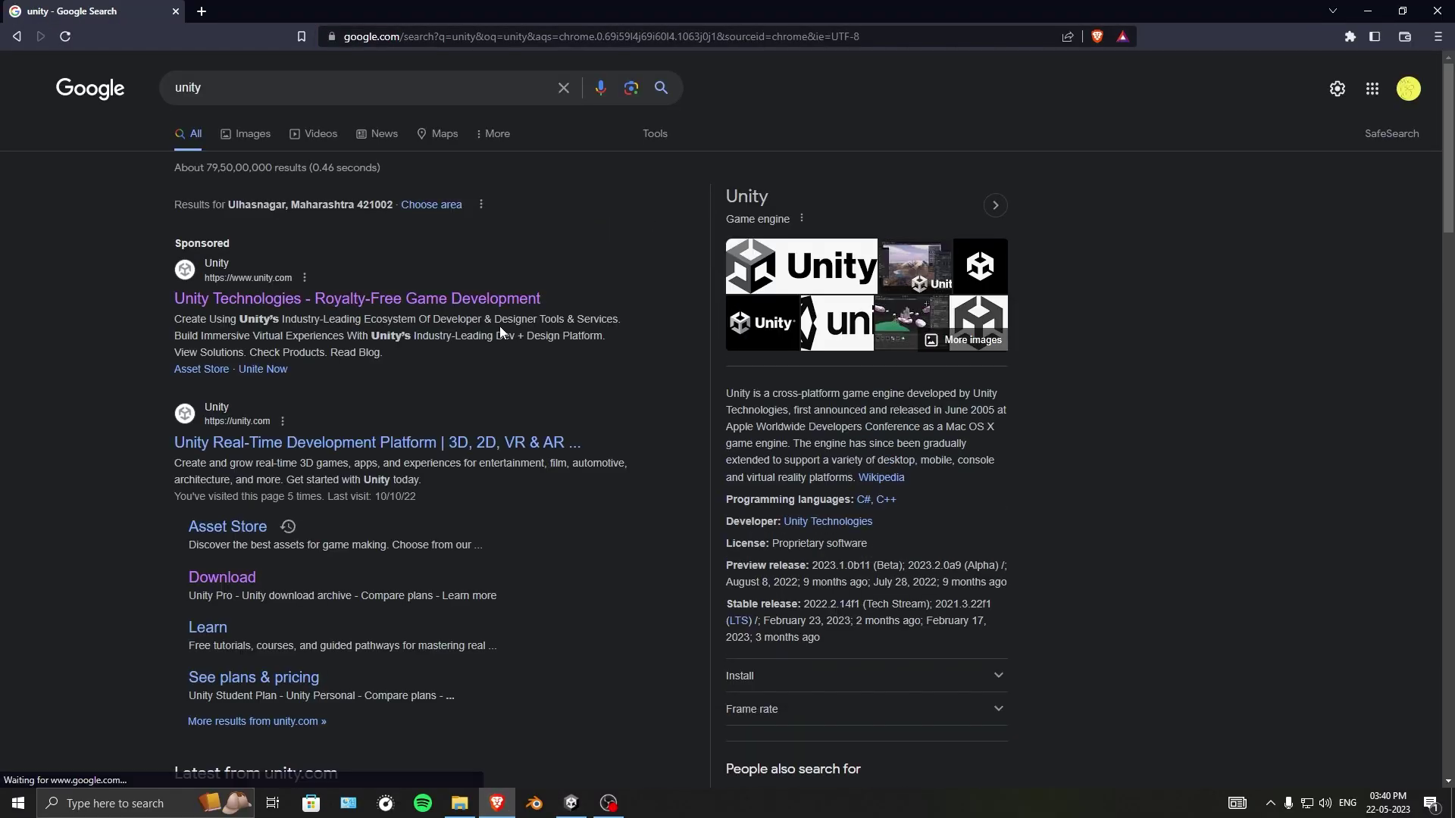
pyautogui.click(500, 299)
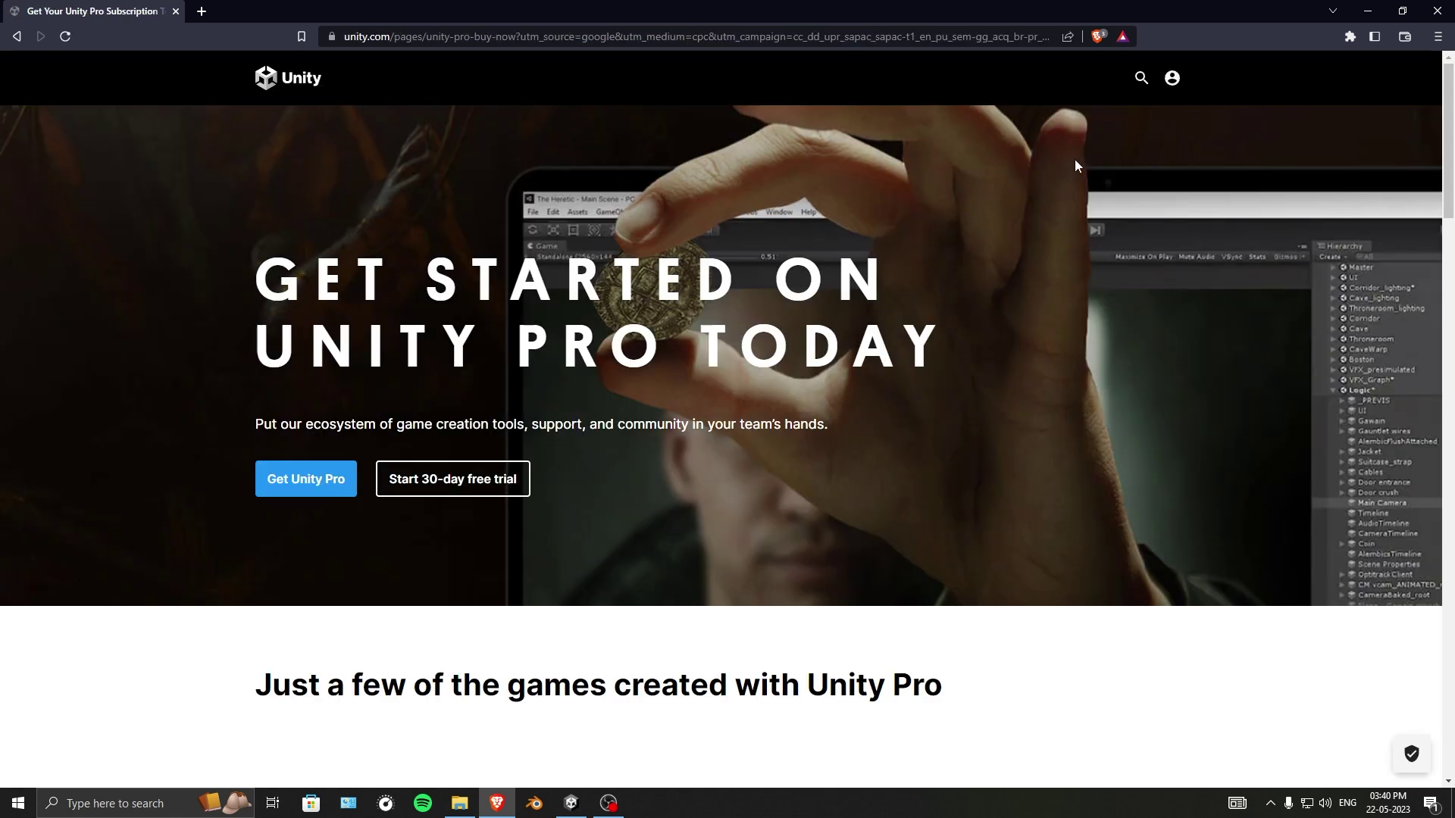
pyautogui.click(1171, 85)
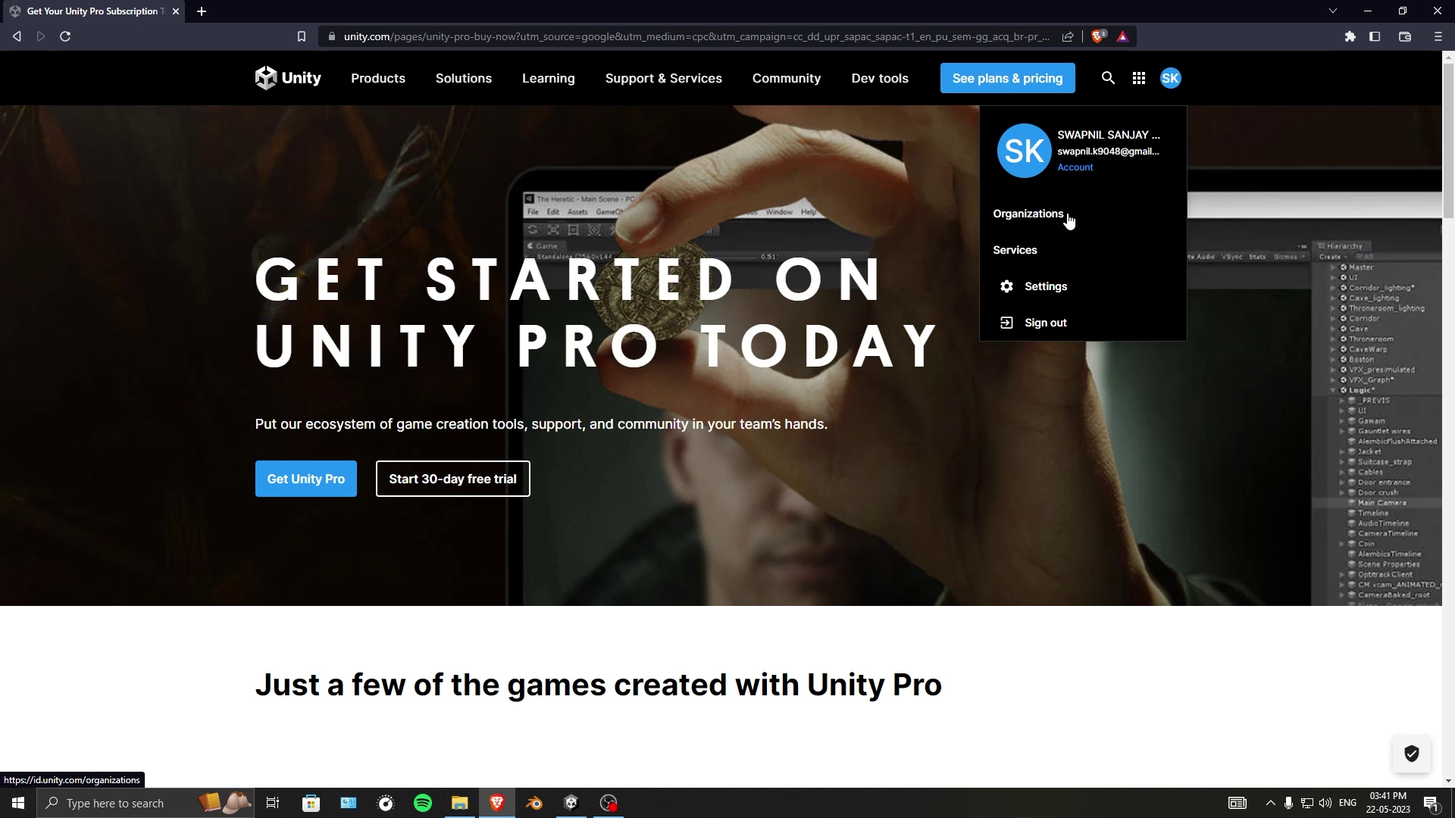
pyautogui.click(1041, 219)
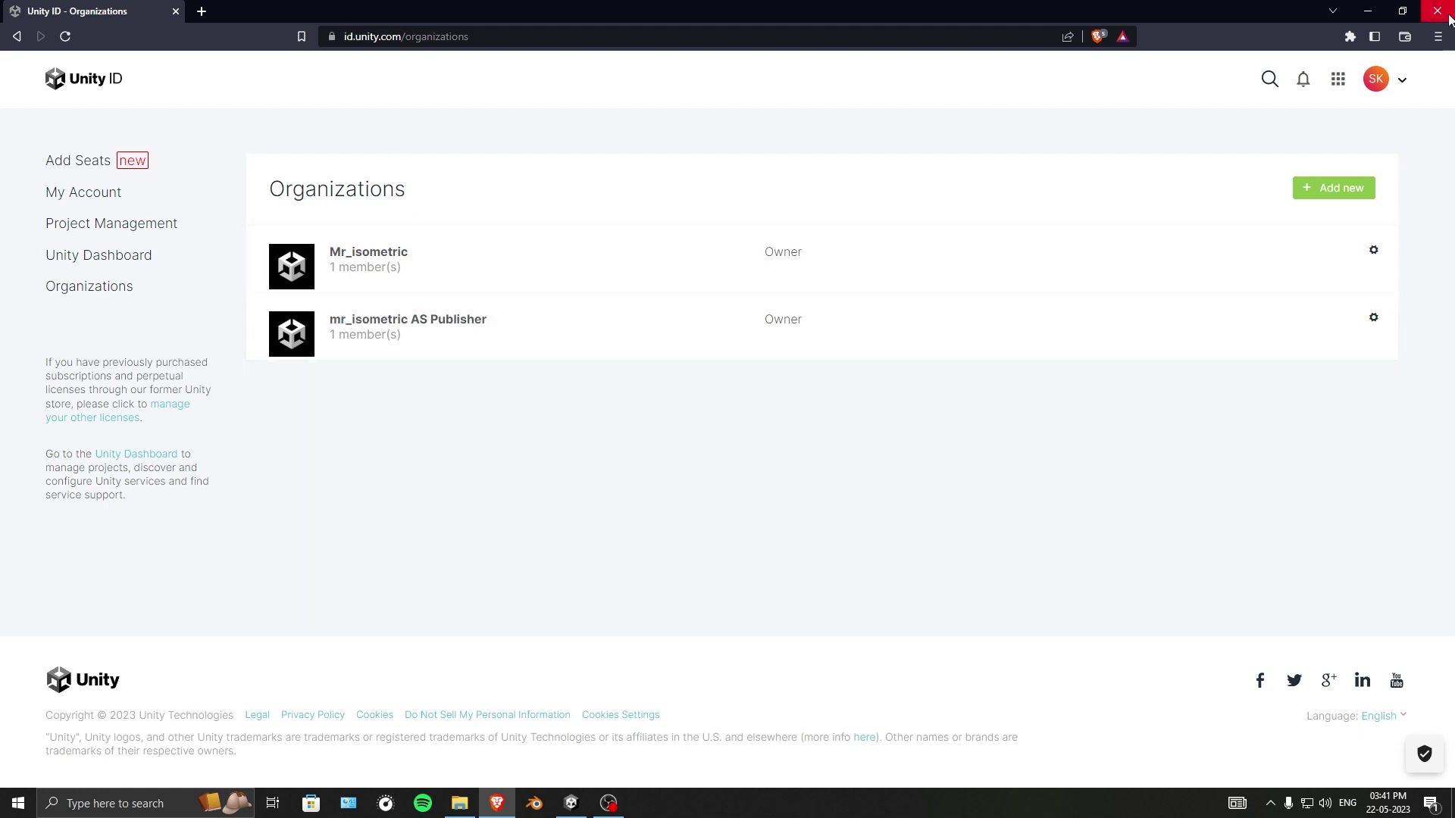
pyautogui.click(201, 12)
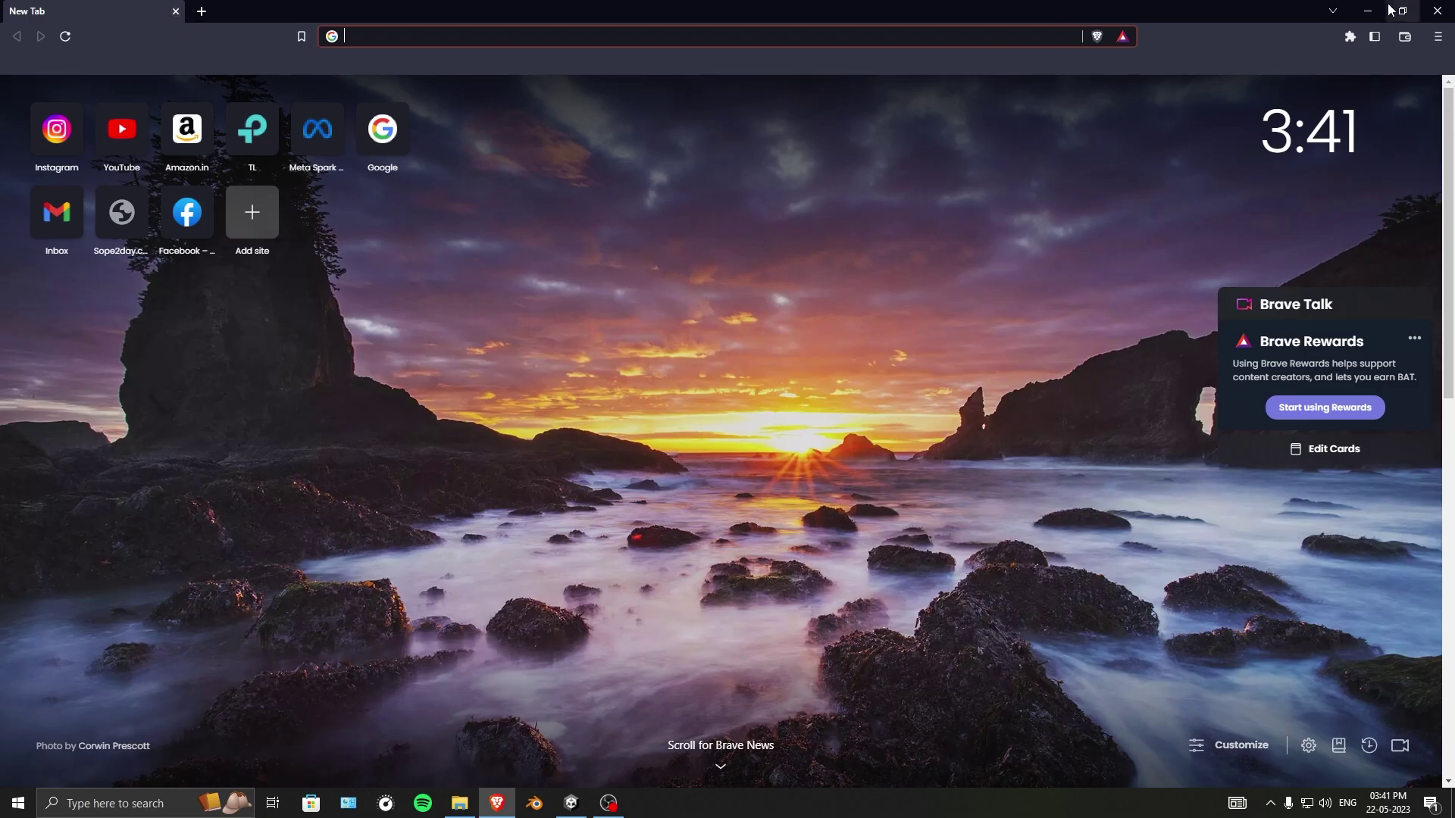
pyautogui.click(1368, 11)
# Step: Create a Unity project ID under the mr_isometric AS Publisher organization and dismiss the notification
pyautogui.click(426, 272)
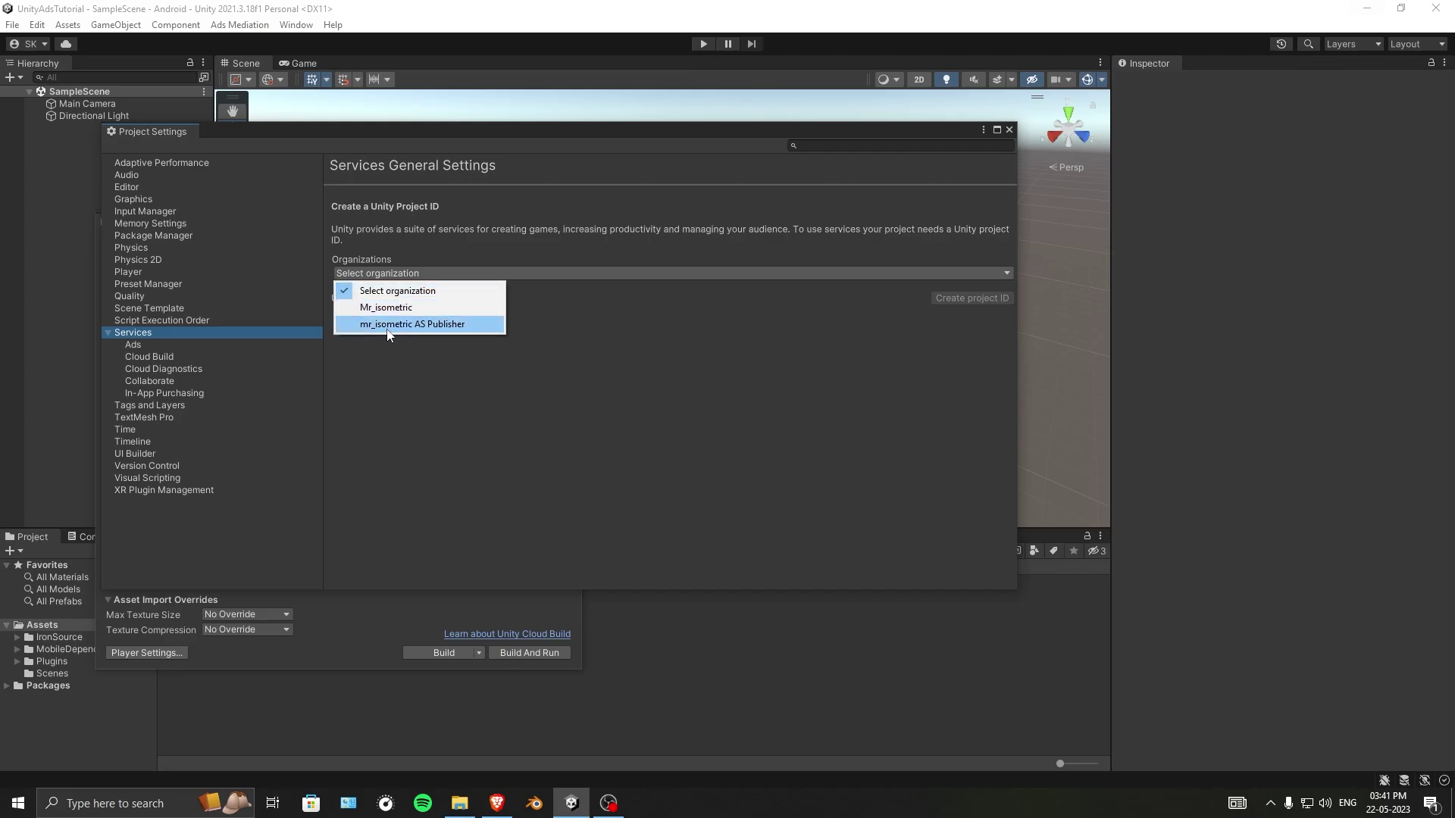
pyautogui.click(416, 325)
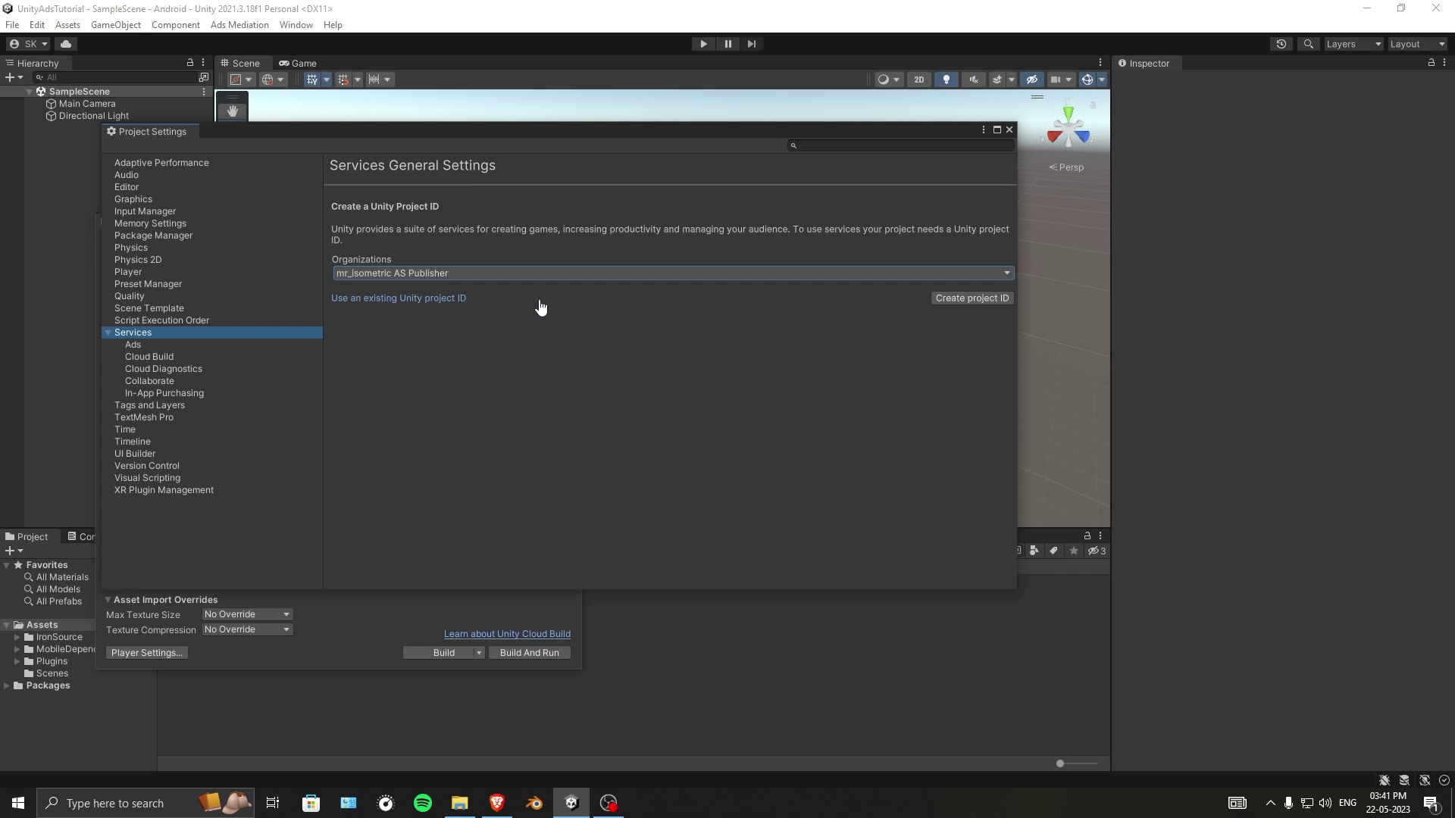
pyautogui.click(976, 299)
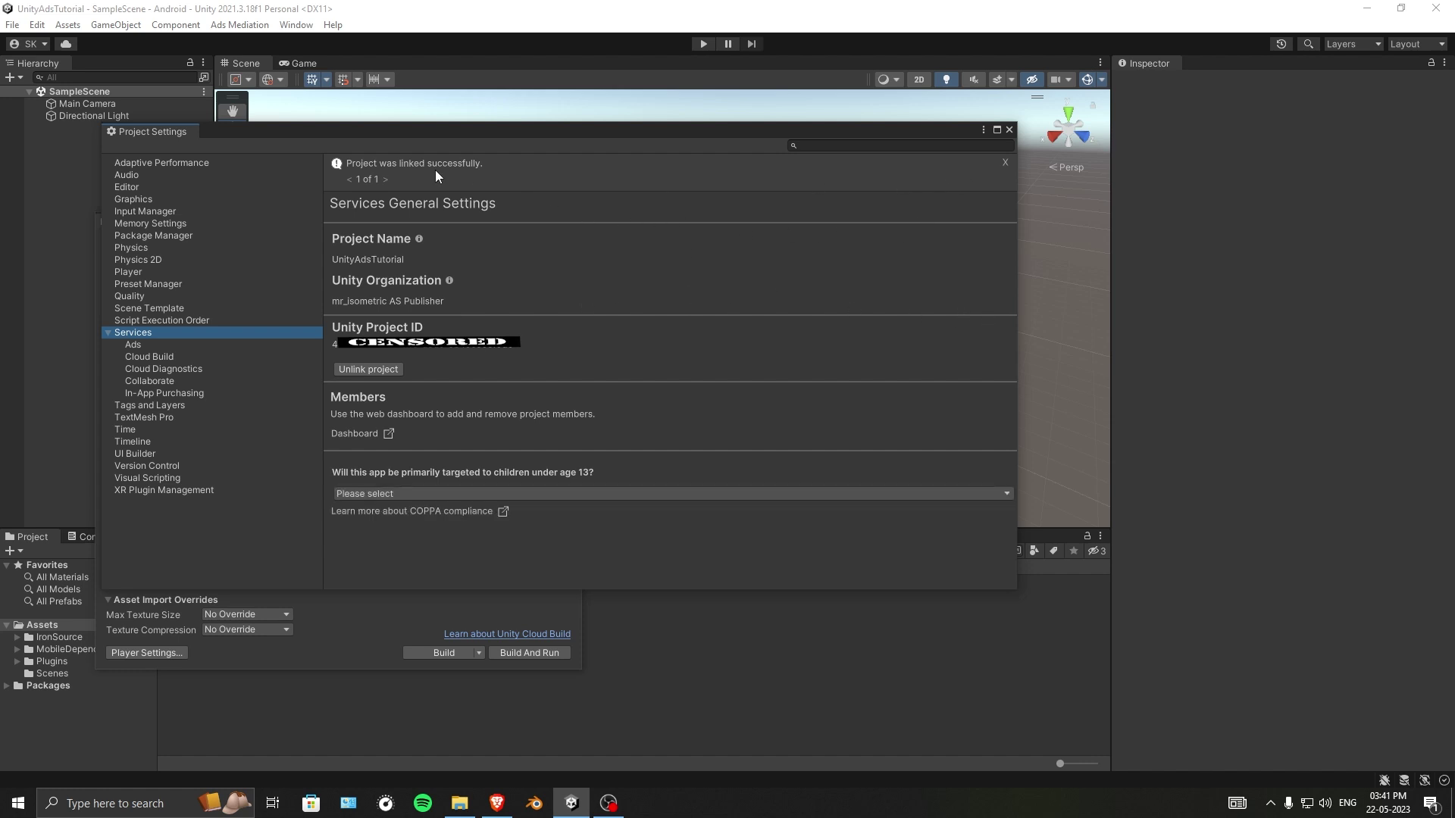
pyautogui.click(1006, 164)
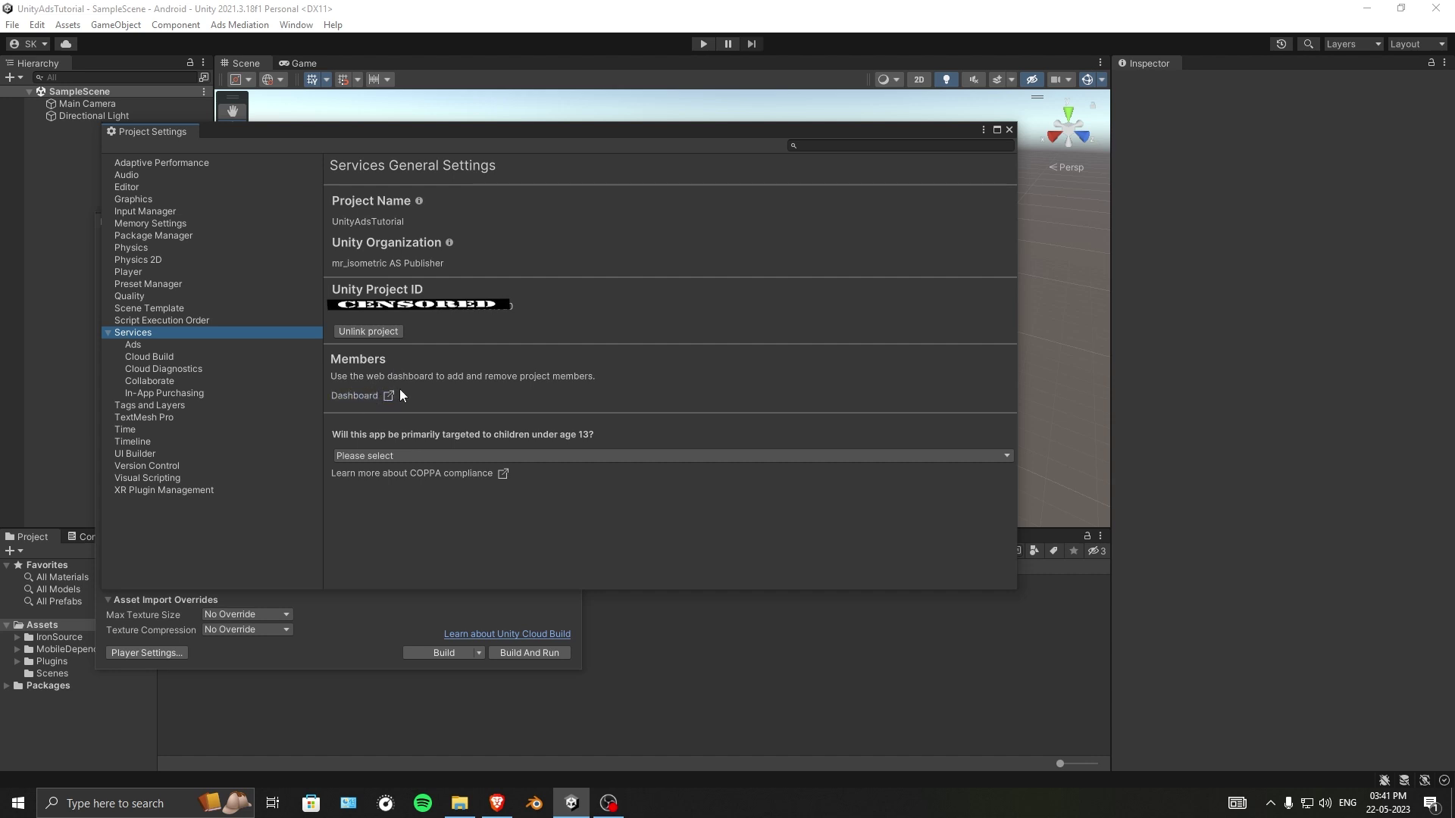
# Step: Answer No to whether the app is primarily targeted to children under age 13 and save the setting
pyautogui.click(371, 453)
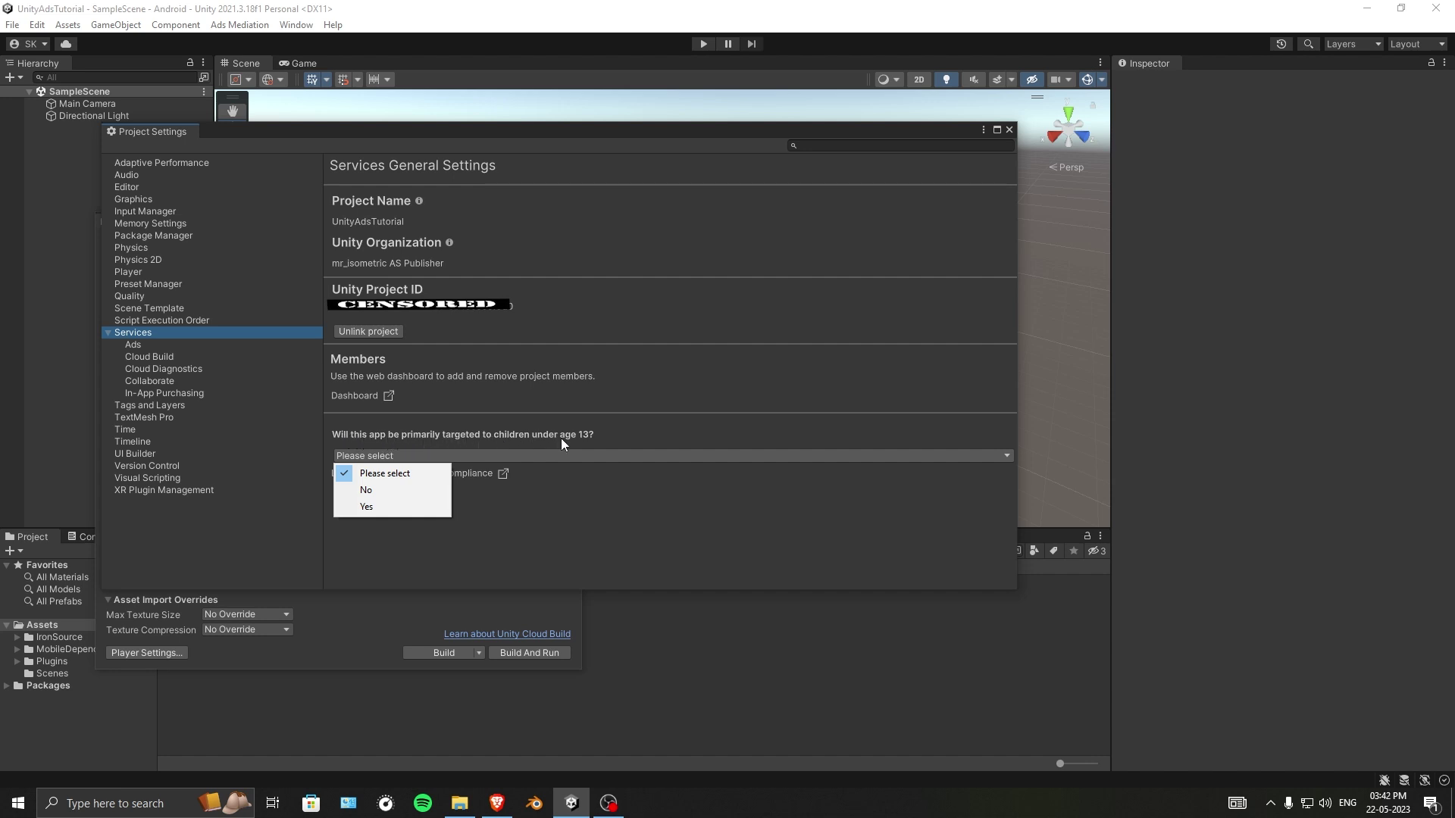
pyautogui.click(388, 491)
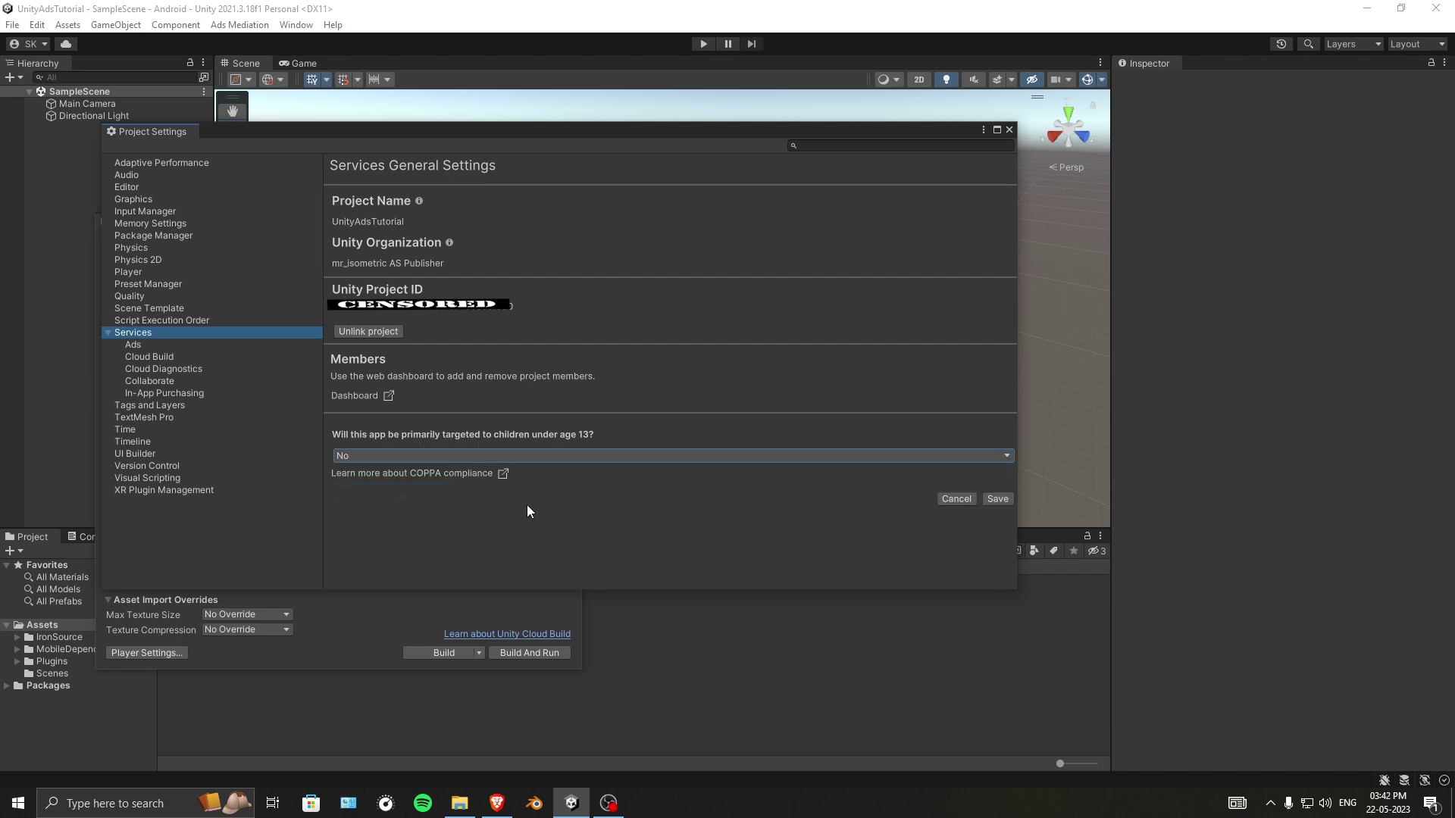
pyautogui.click(997, 500)
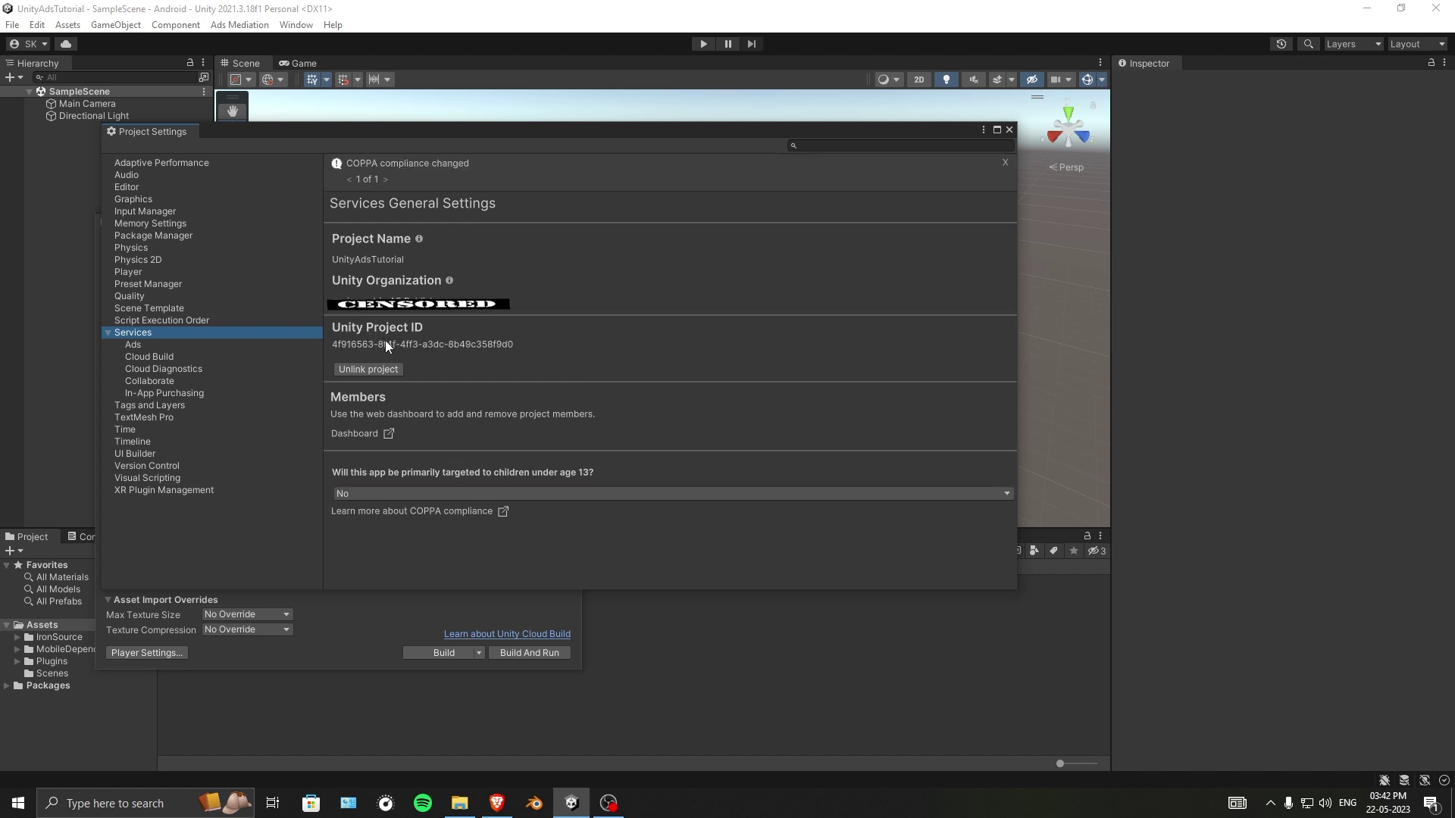
# Step: Open the linked project's web dashboard, close the empty browser tab, and compare the project name with the one in the Unity editor
pyautogui.click(368, 434)
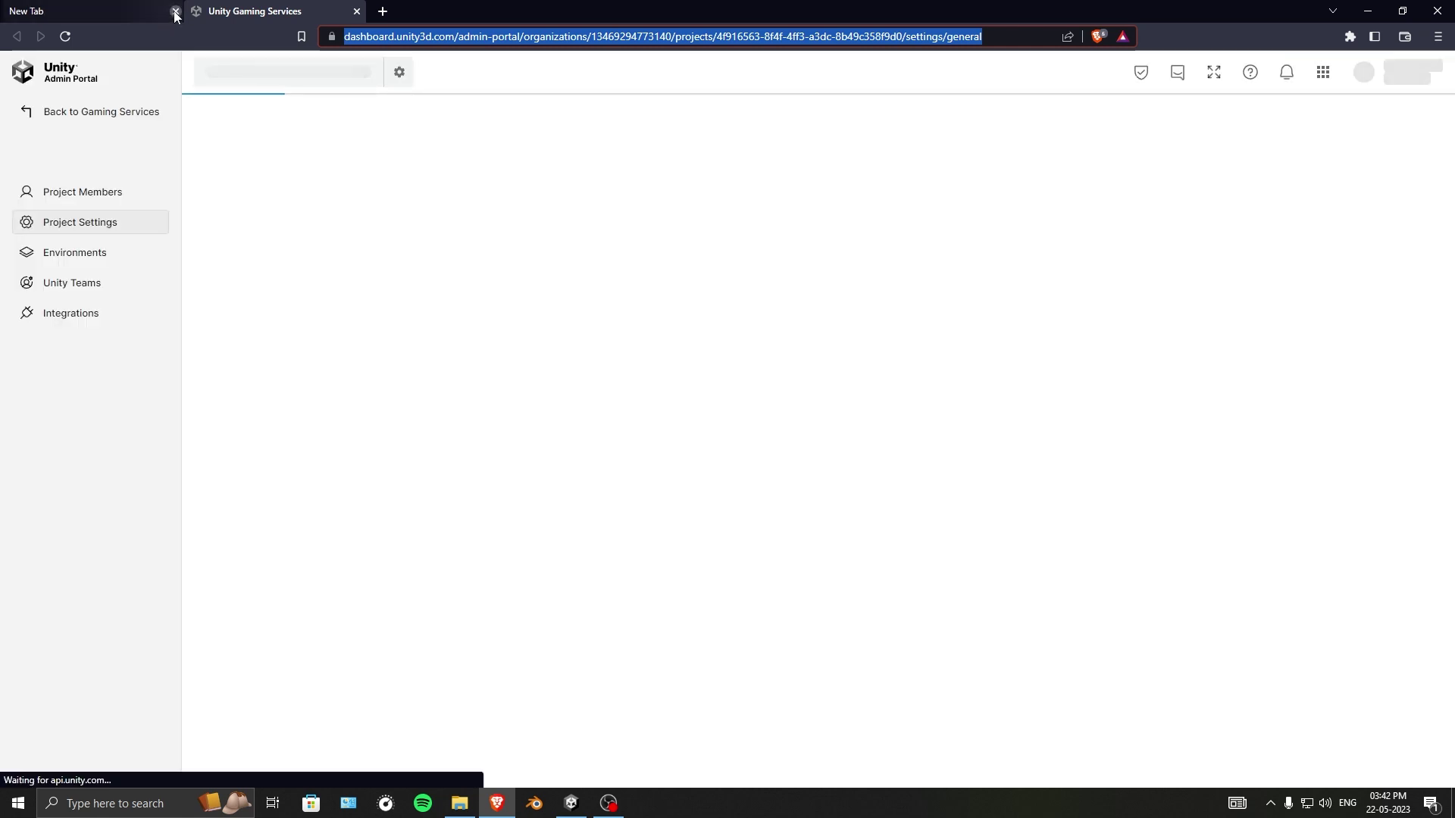
pyautogui.click(175, 12)
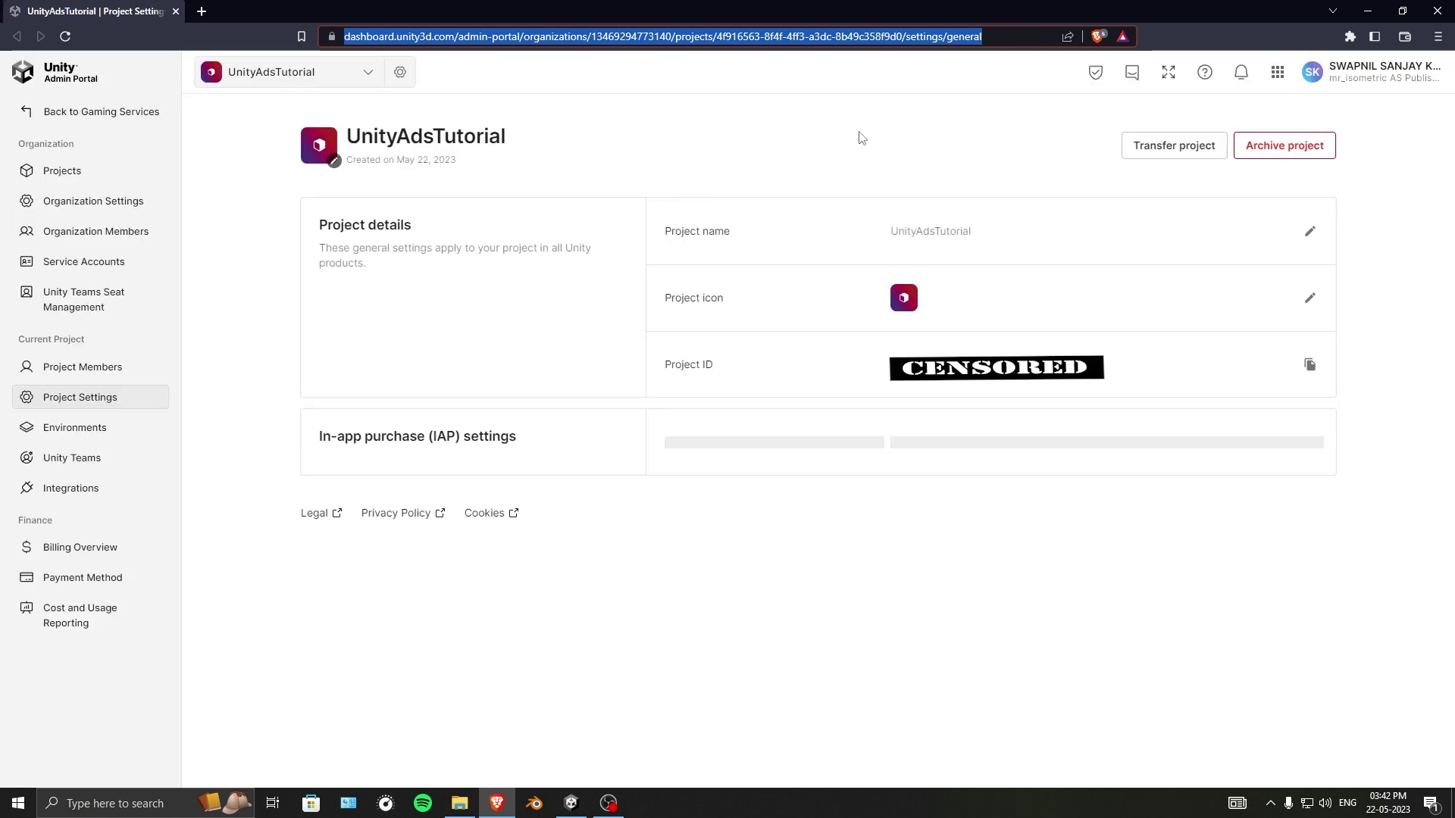
pyautogui.moveTo(351, 137); pyautogui.dragTo(508, 139)
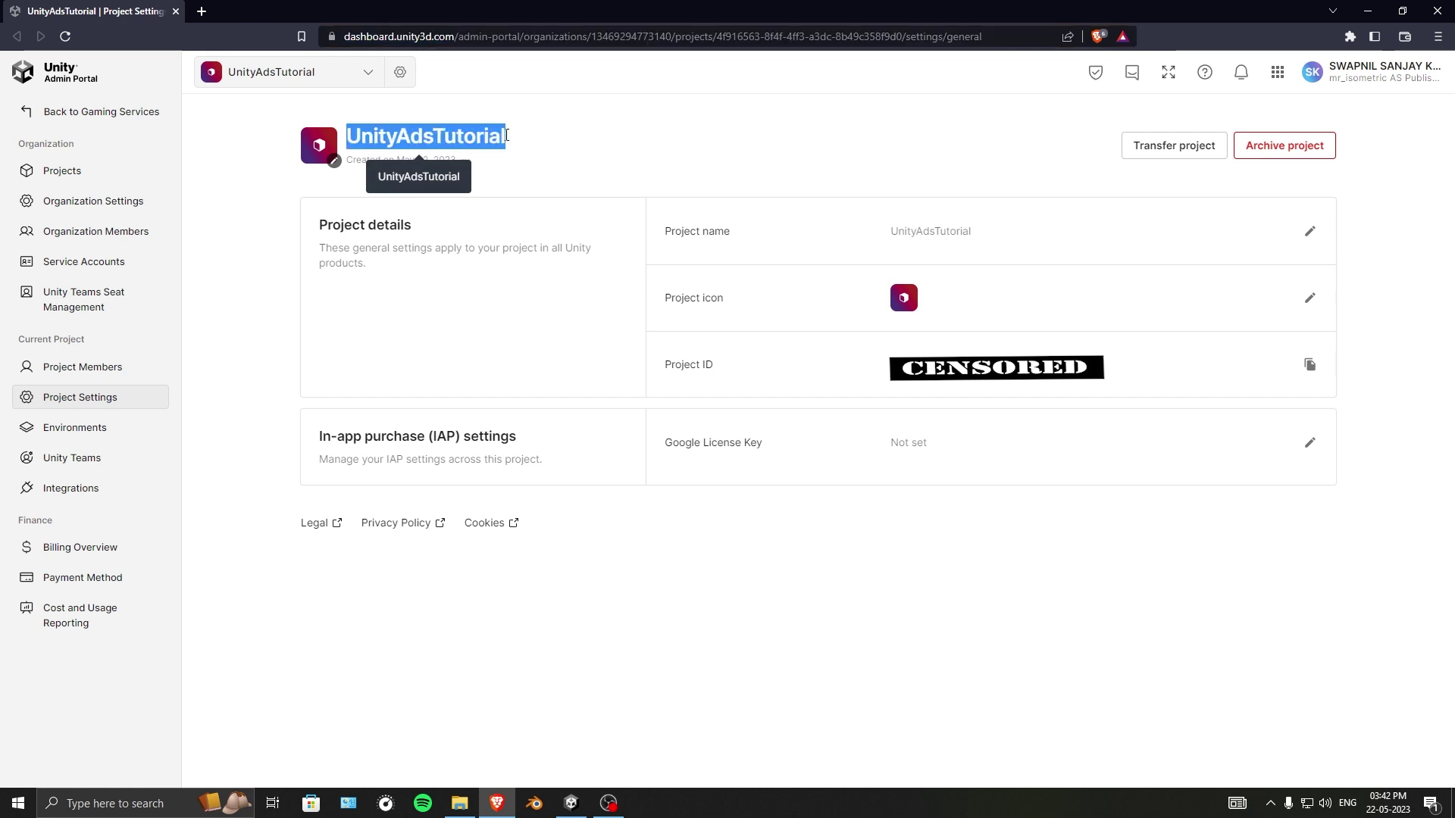
pyautogui.click(543, 147)
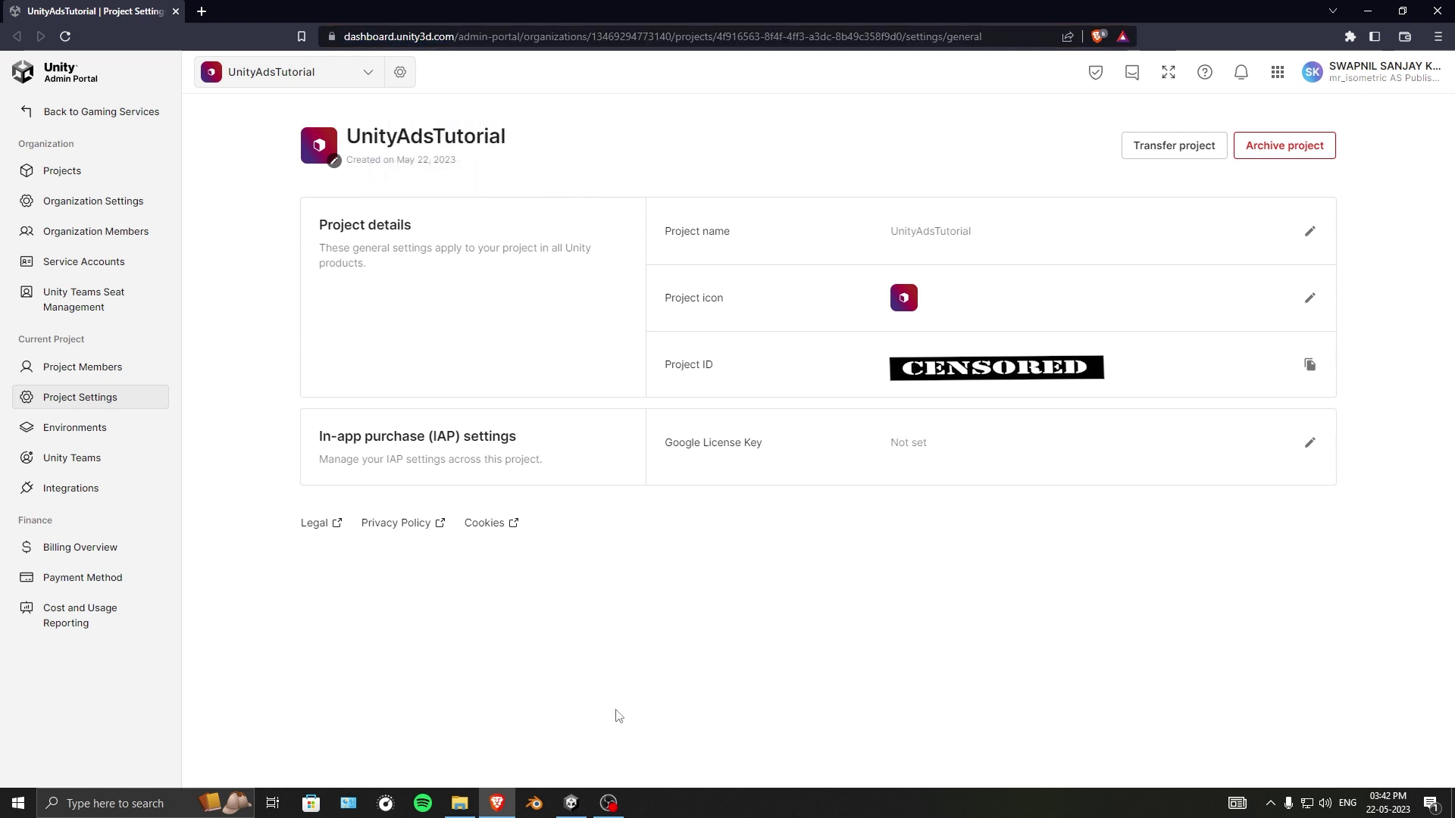
pyautogui.click(572, 804)
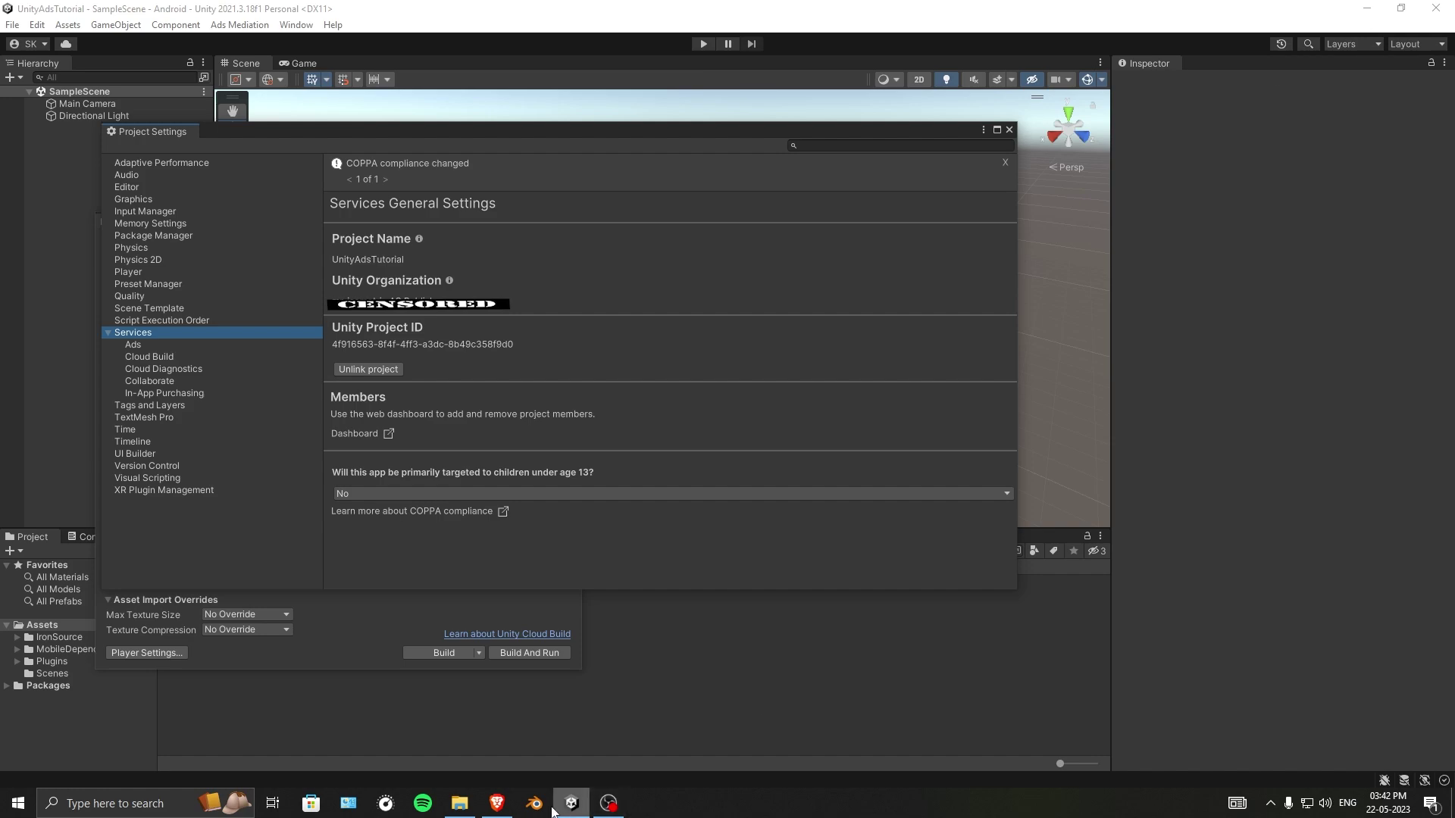
pyautogui.click(497, 803)
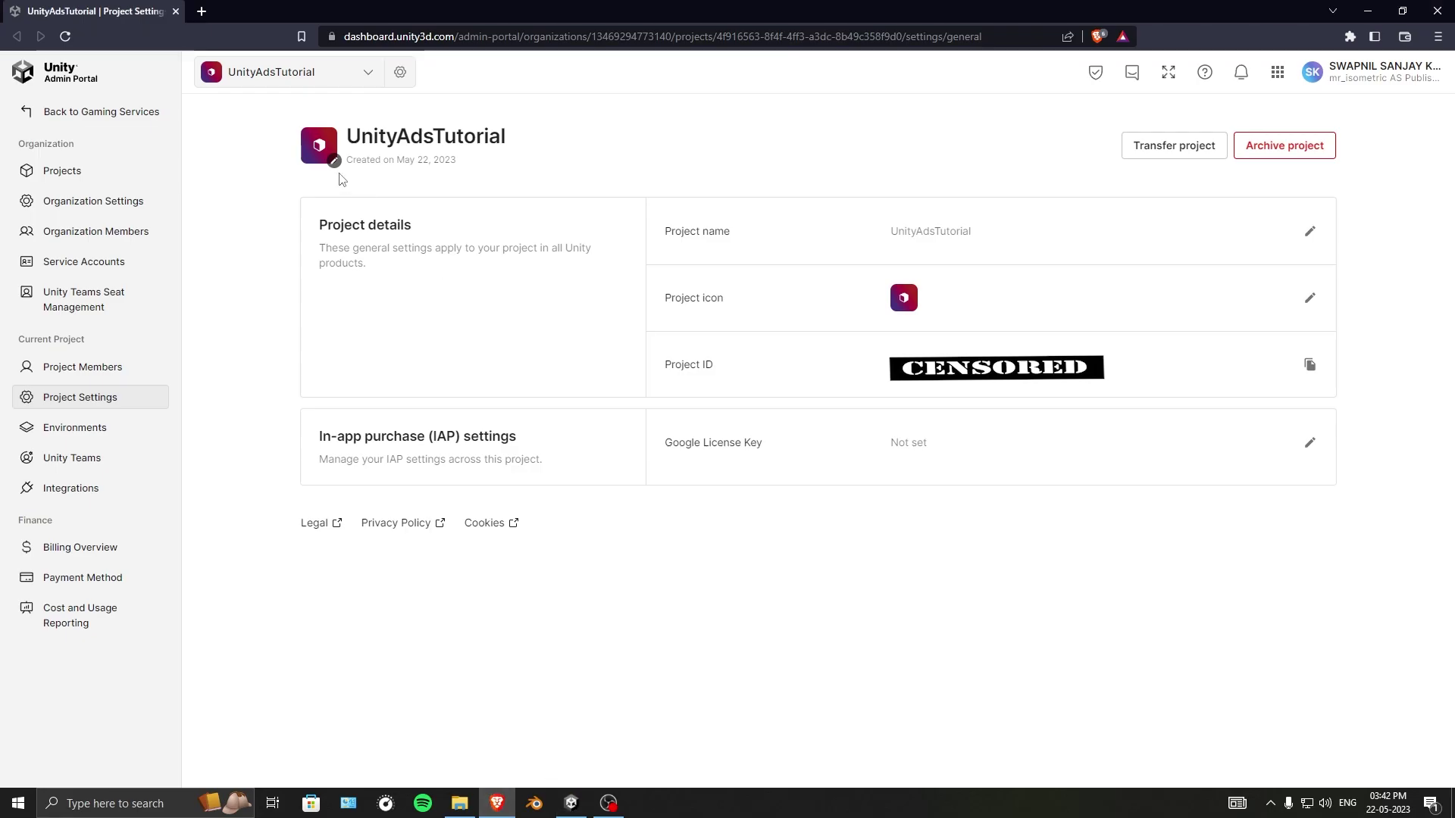
pyautogui.click(334, 161)
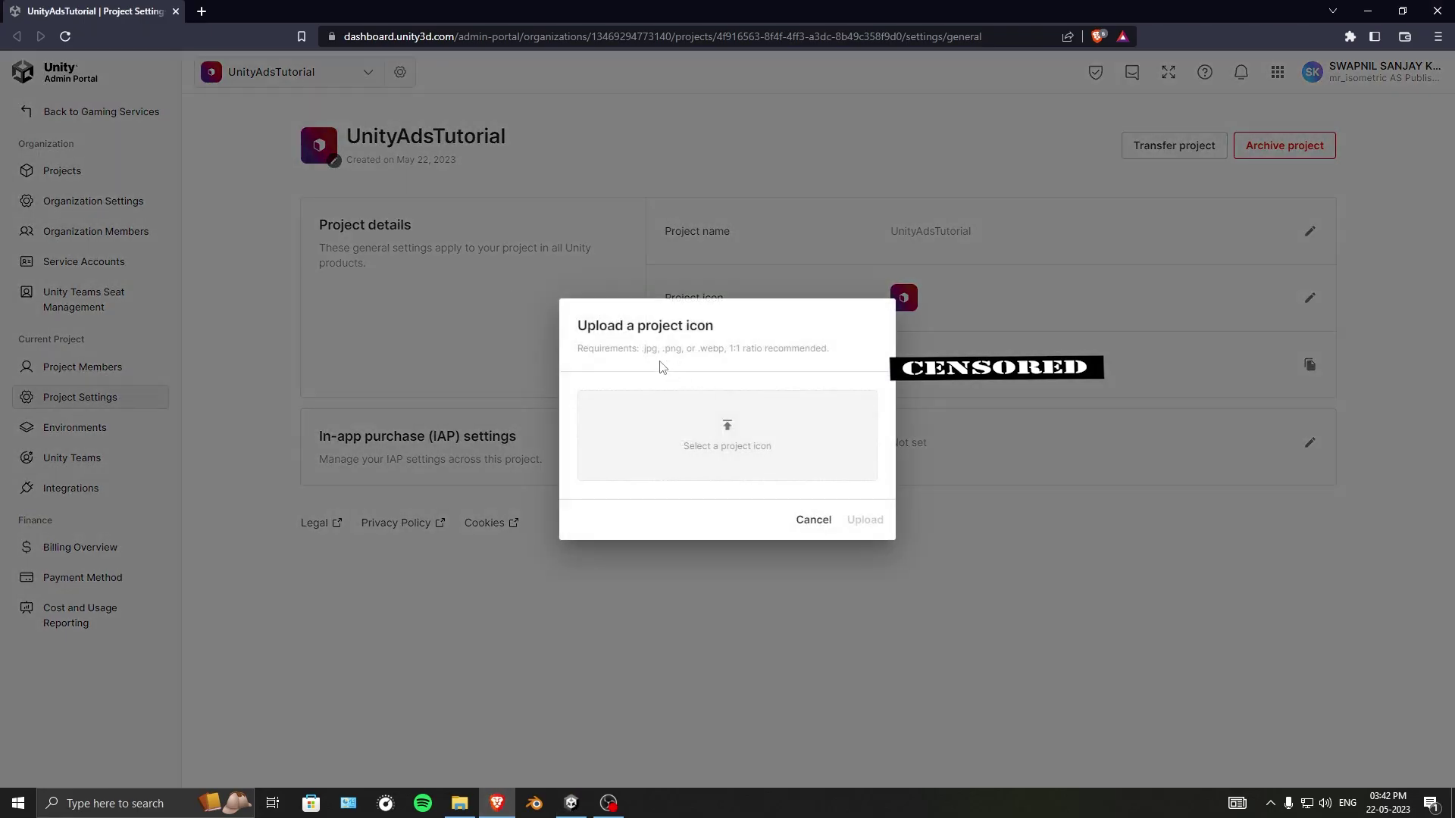
pyautogui.click(813, 521)
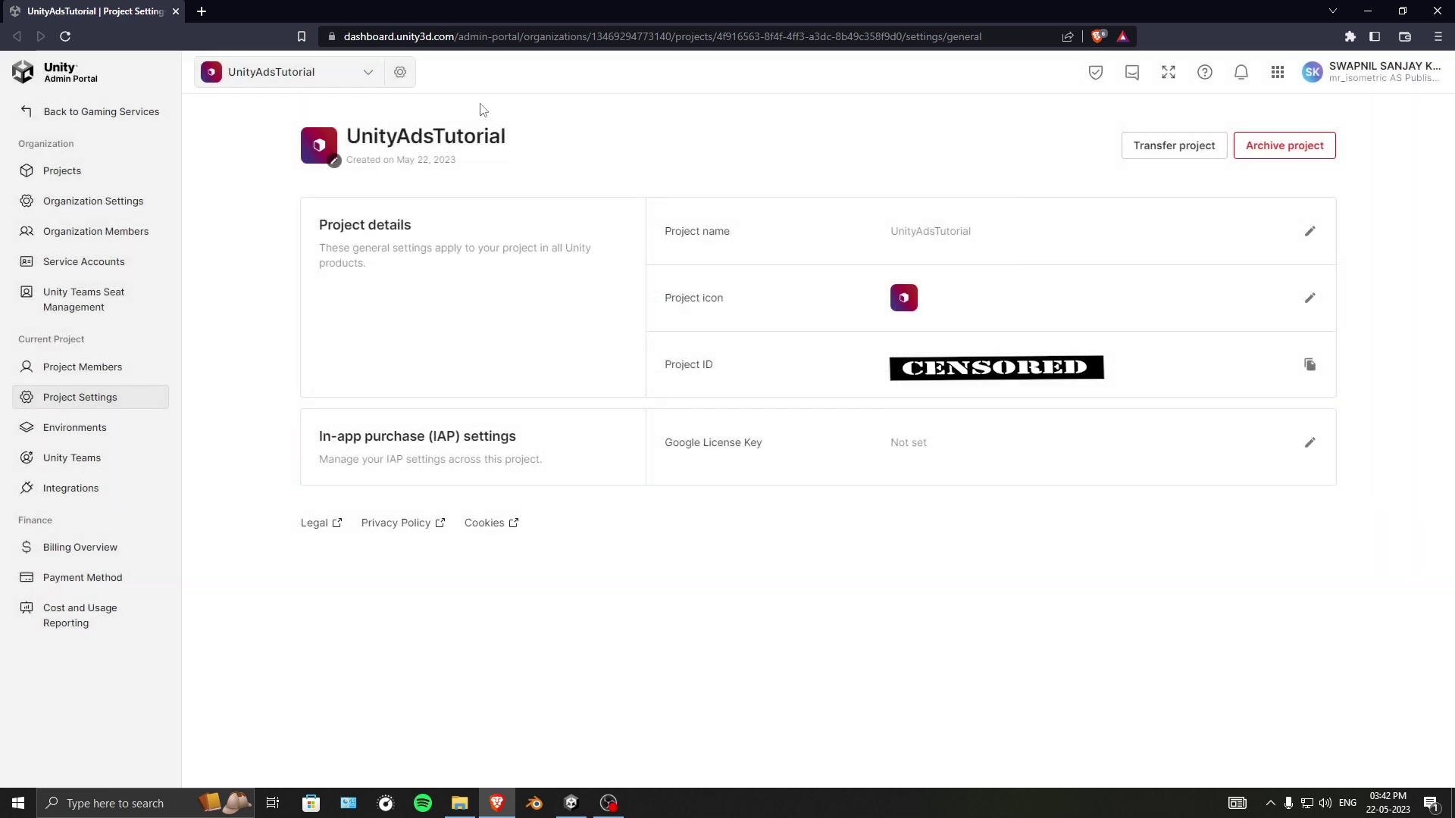
pyautogui.click(1317, 236)
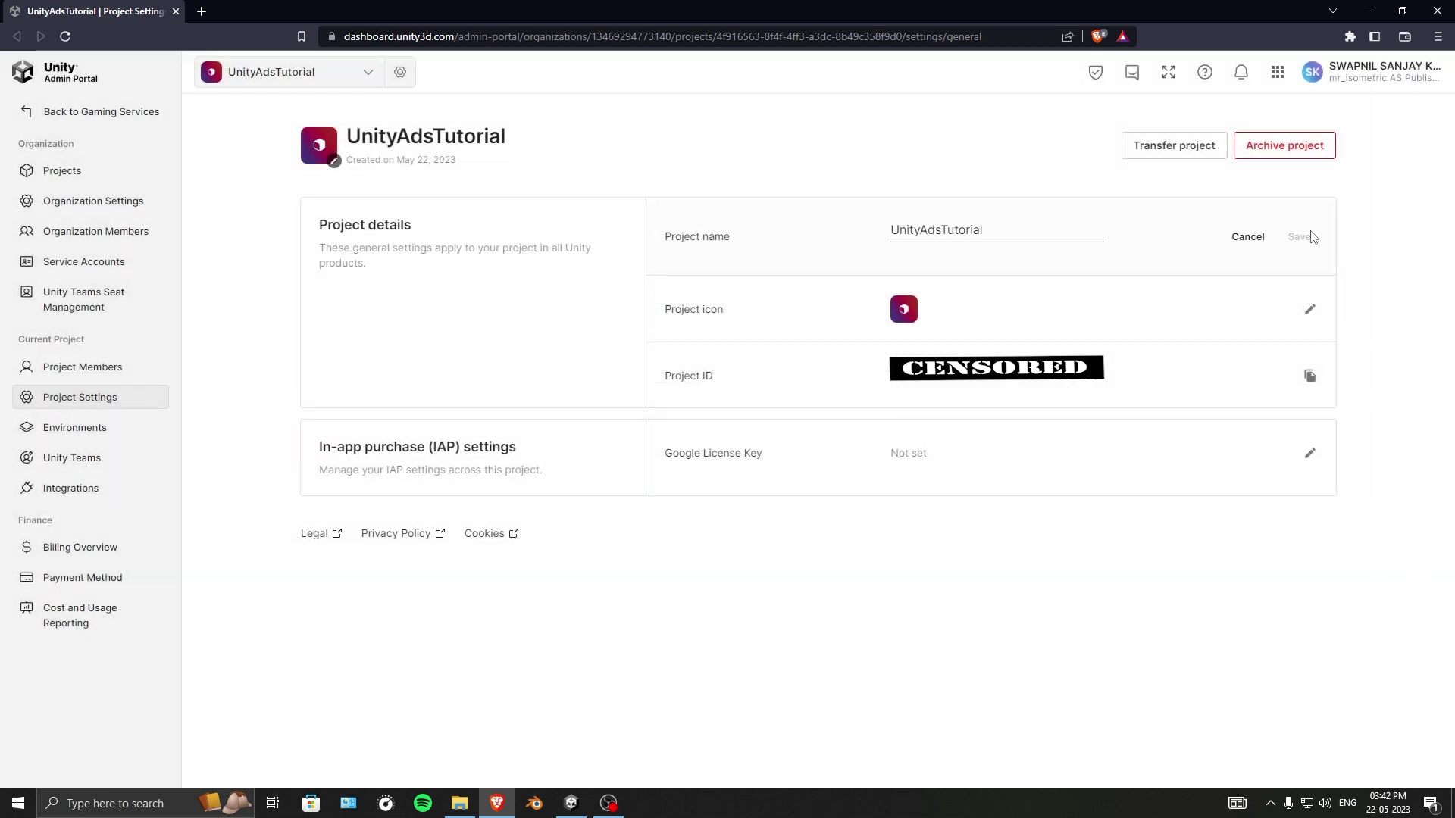
pyautogui.click(1247, 238)
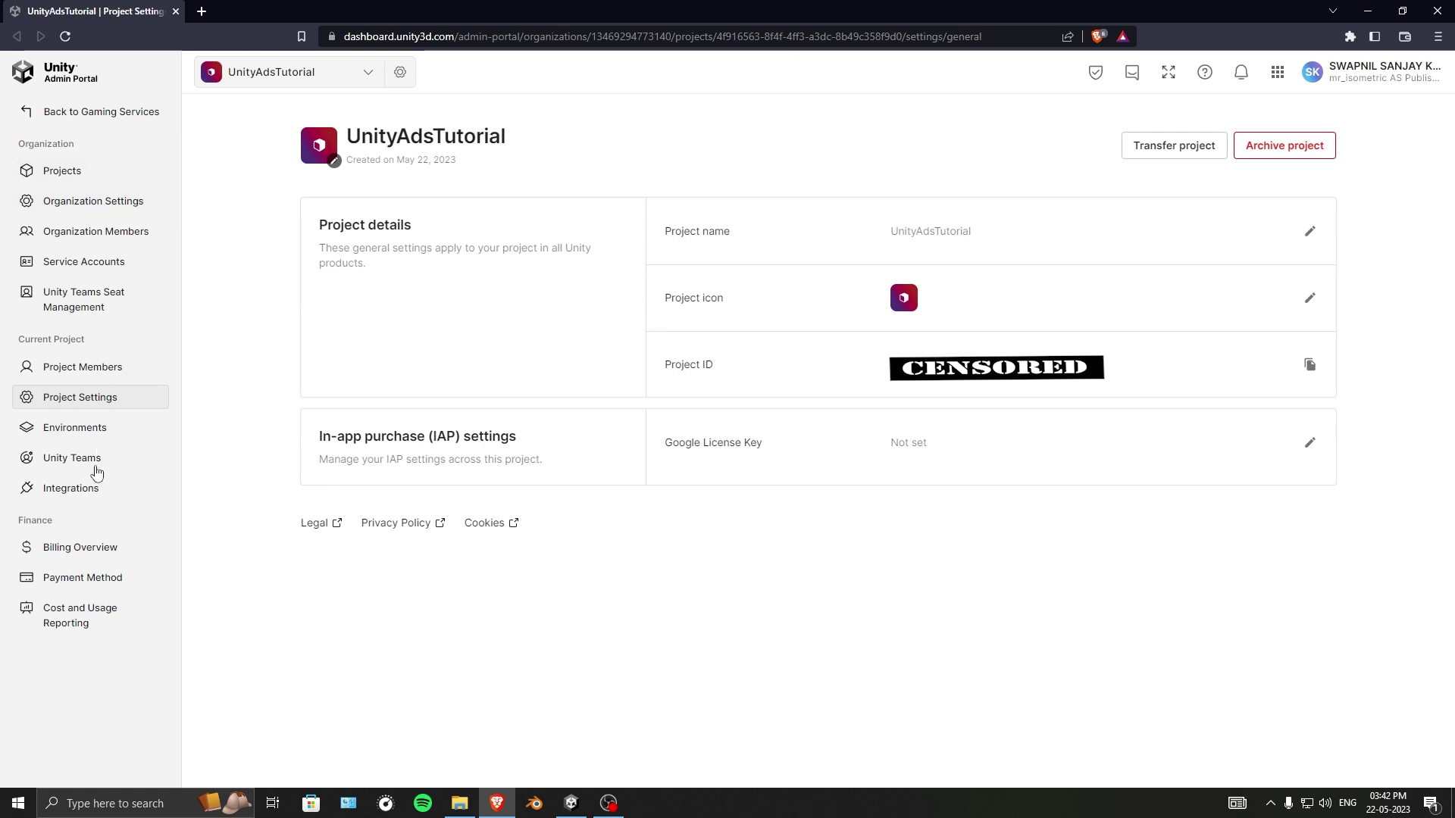
# Step: Return to the Unity editor and close the Project Settings and Build Settings windows
pyautogui.click(570, 797)
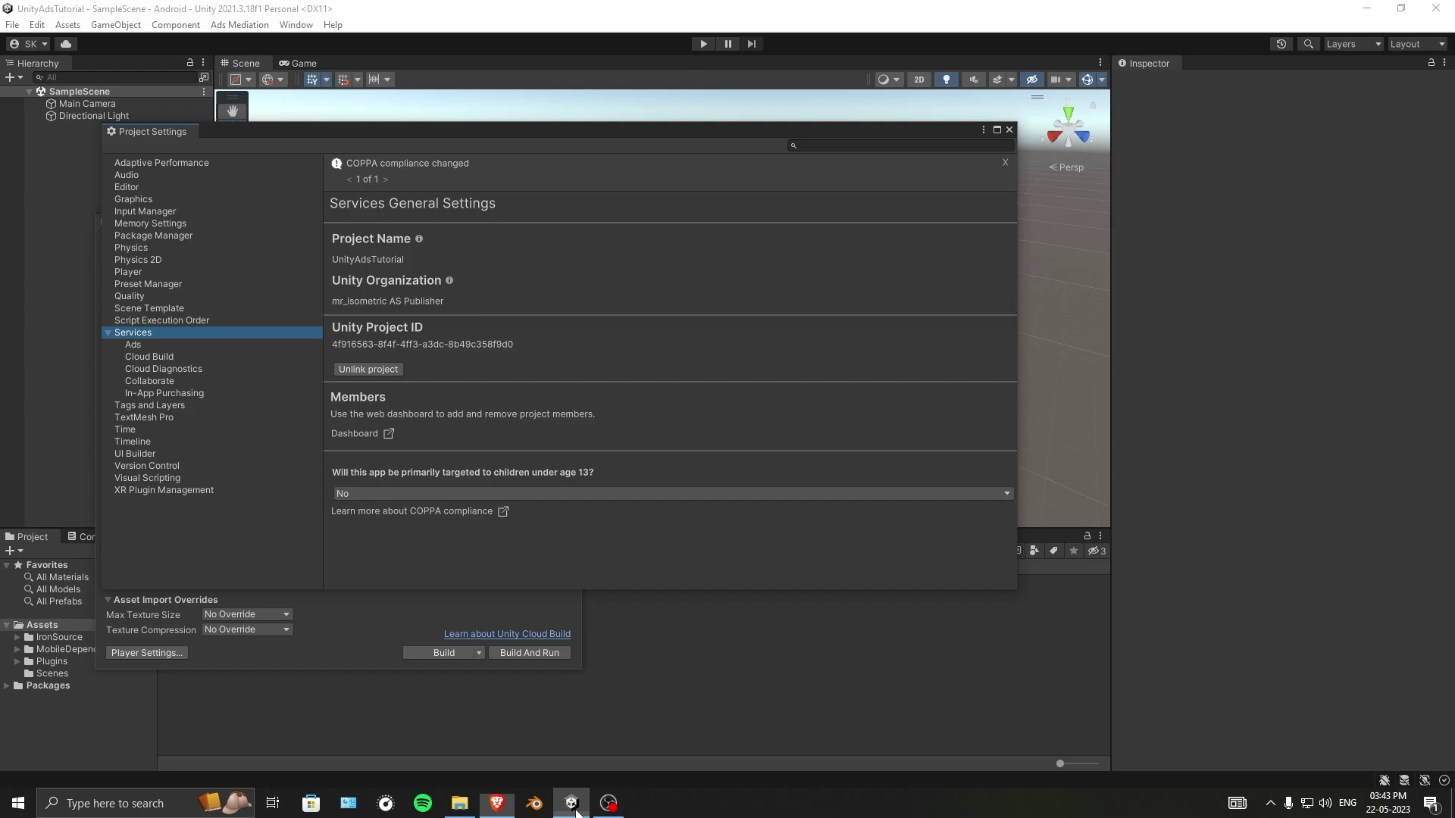
pyautogui.click(1010, 130)
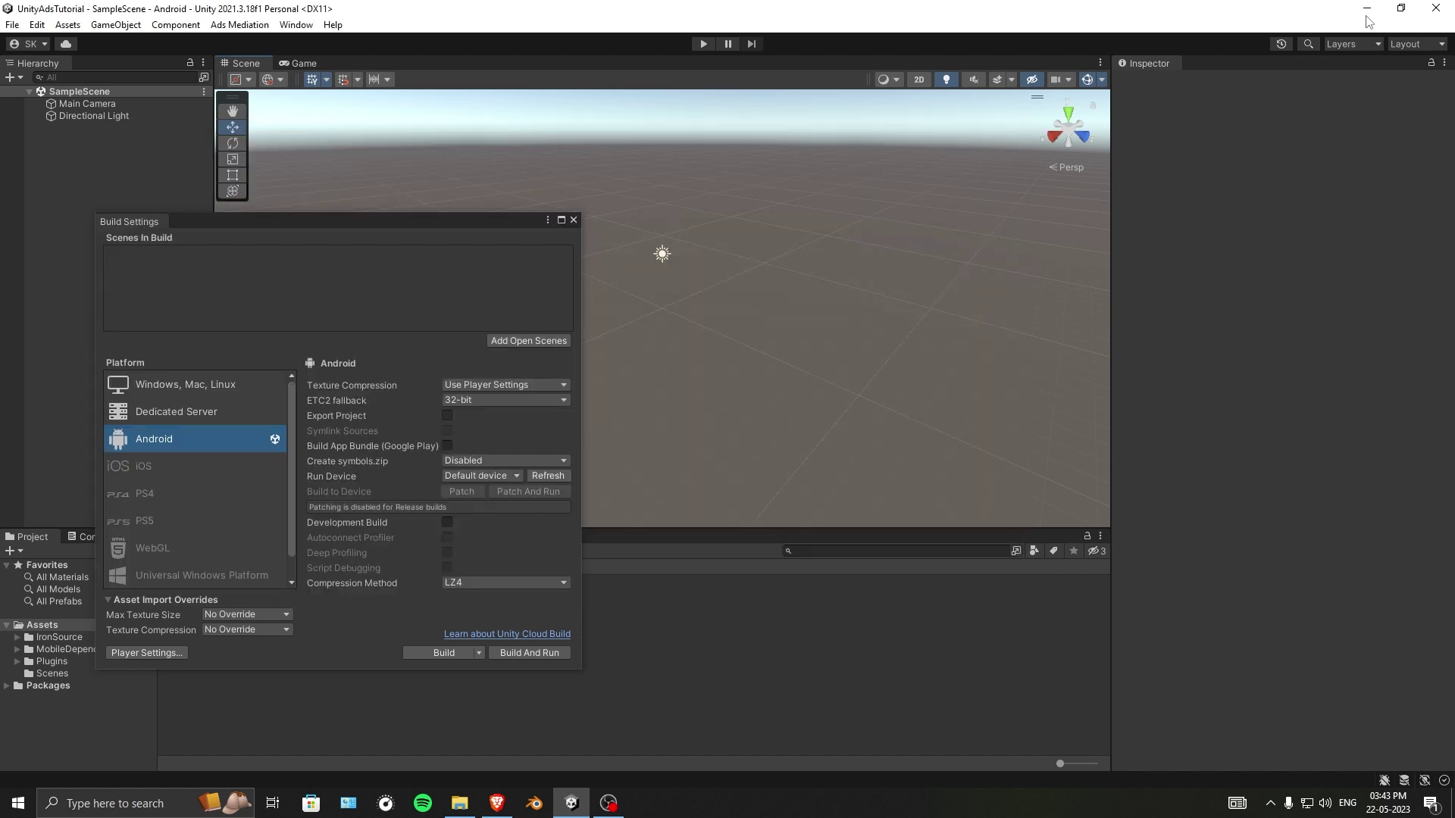
pyautogui.click(574, 220)
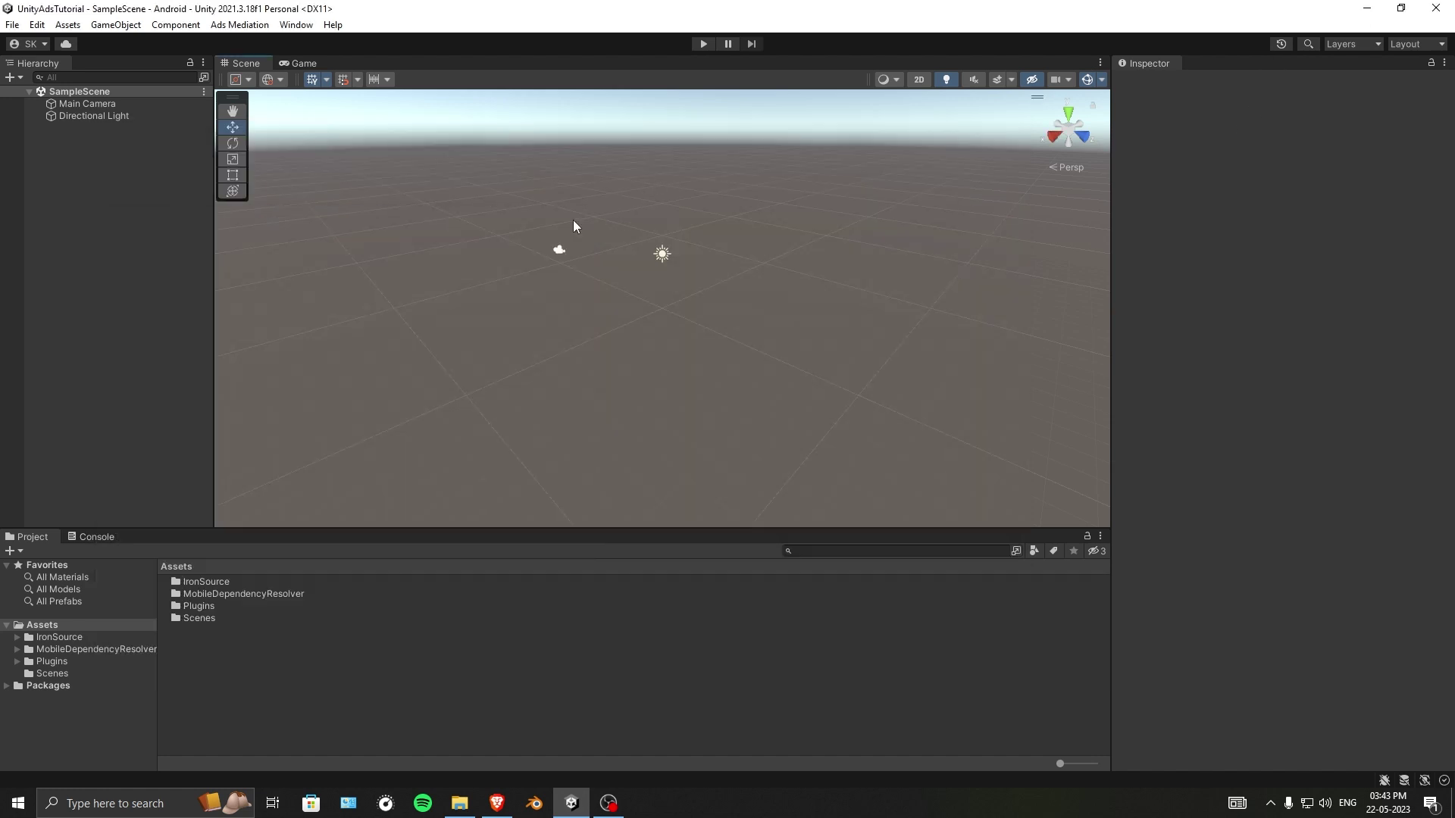
# Step: Switch to the Brave browser, search for "unity dashboard" in a new tab, and open the Unity Dashboard site
pyautogui.click(1367, 8)
pyautogui.click(202, 12)
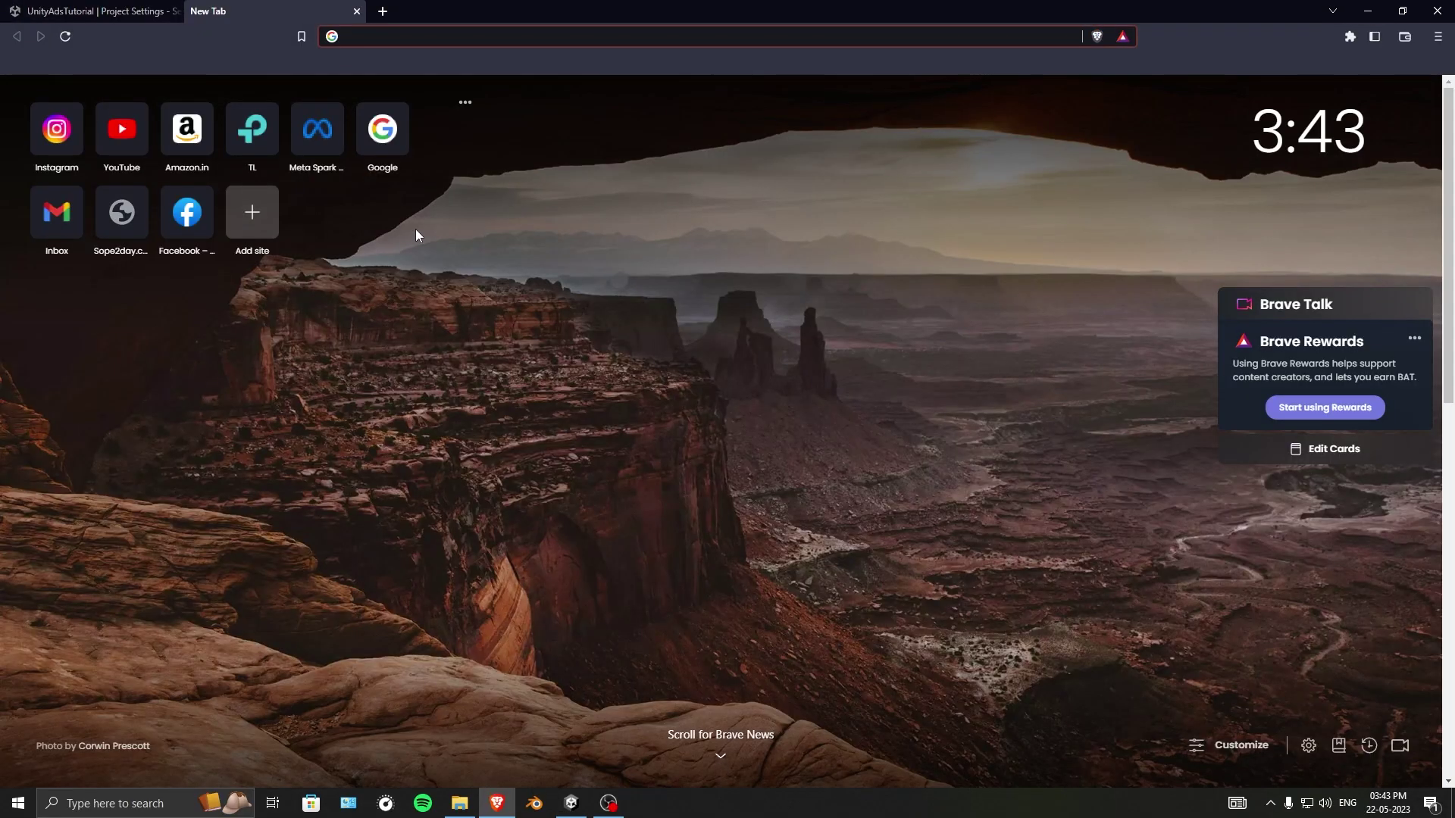
pyautogui.write('unity')
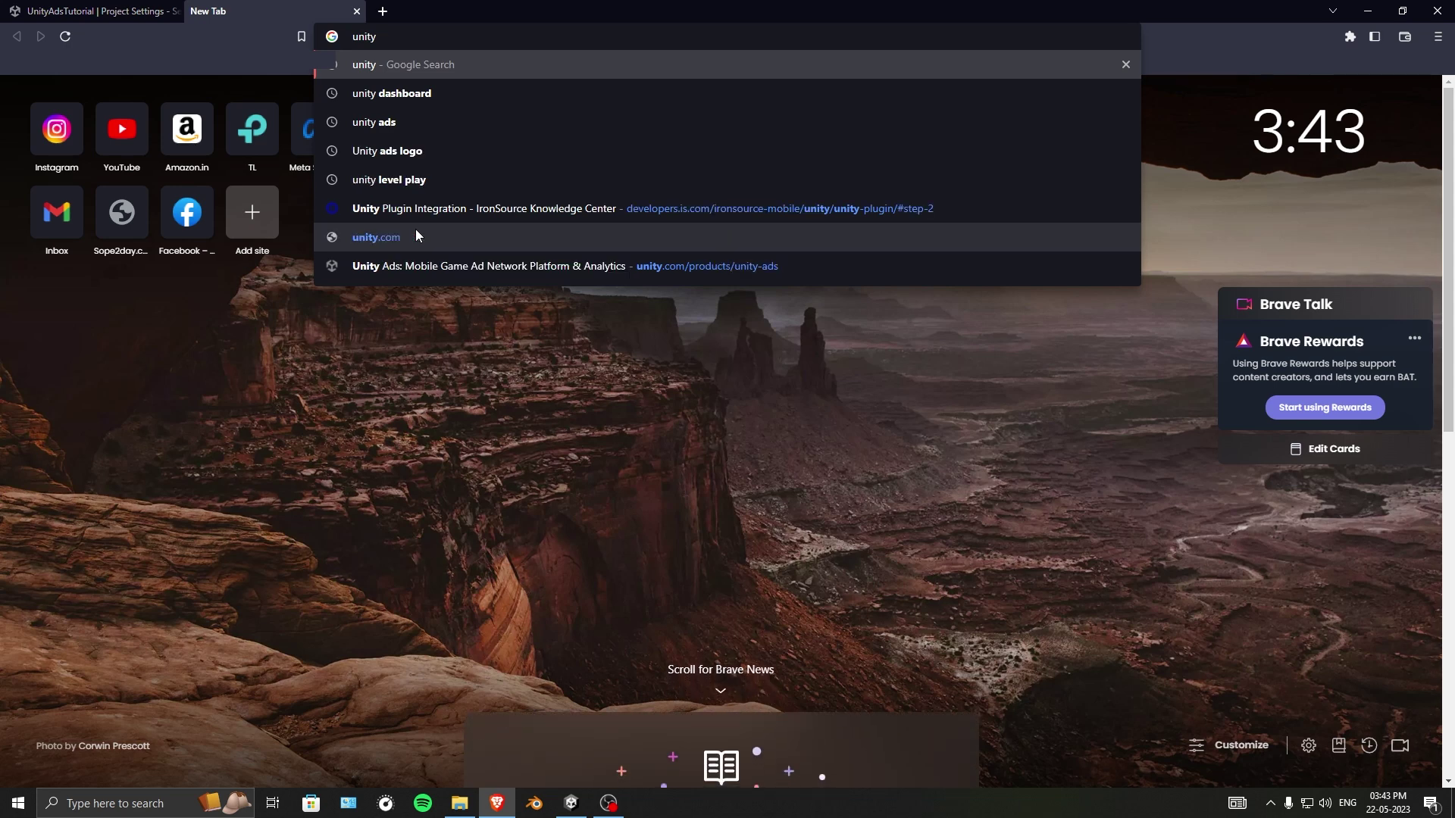
pyautogui.press('Down')
pyautogui.press('Return')
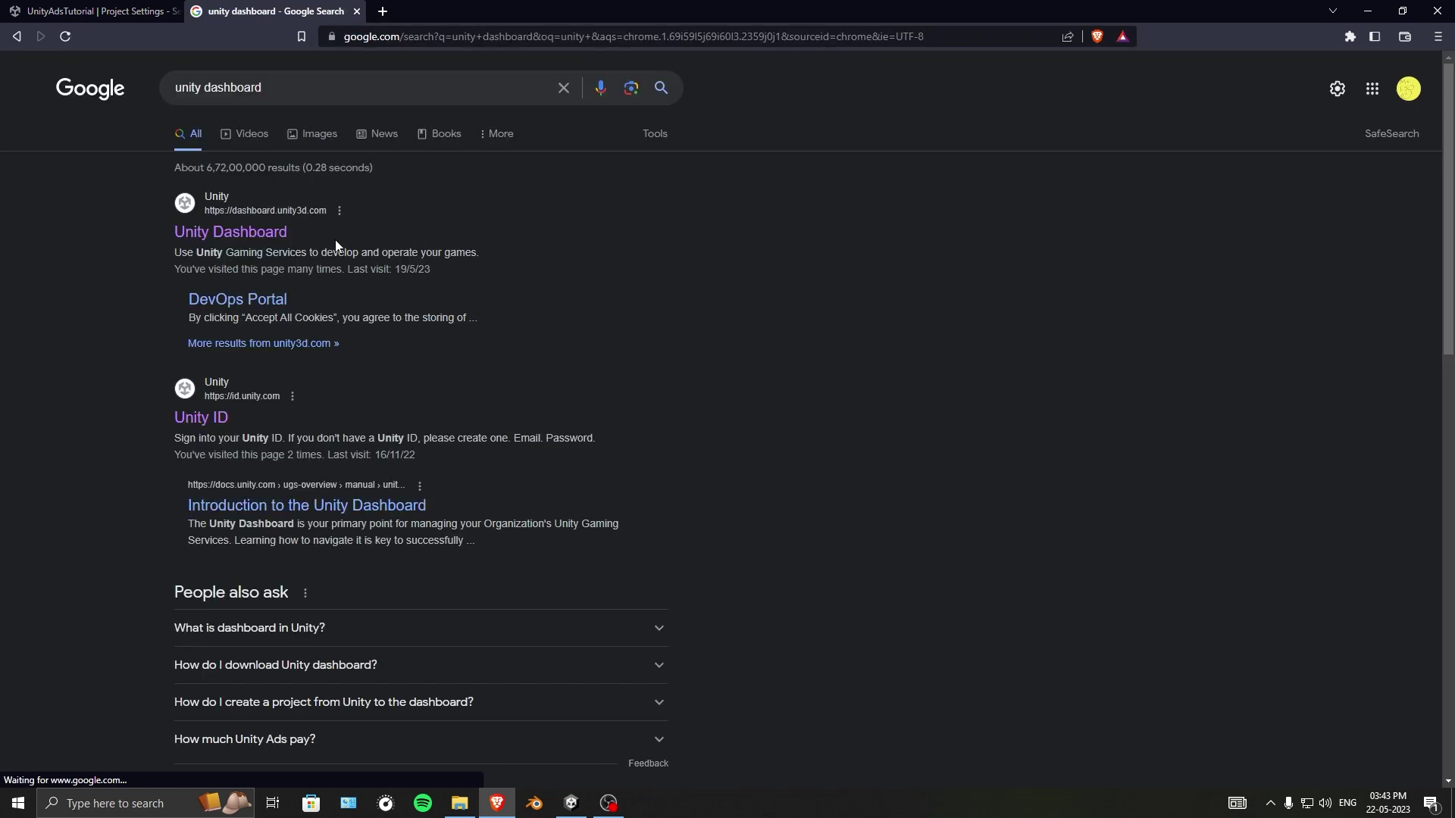
pyautogui.click(203, 238)
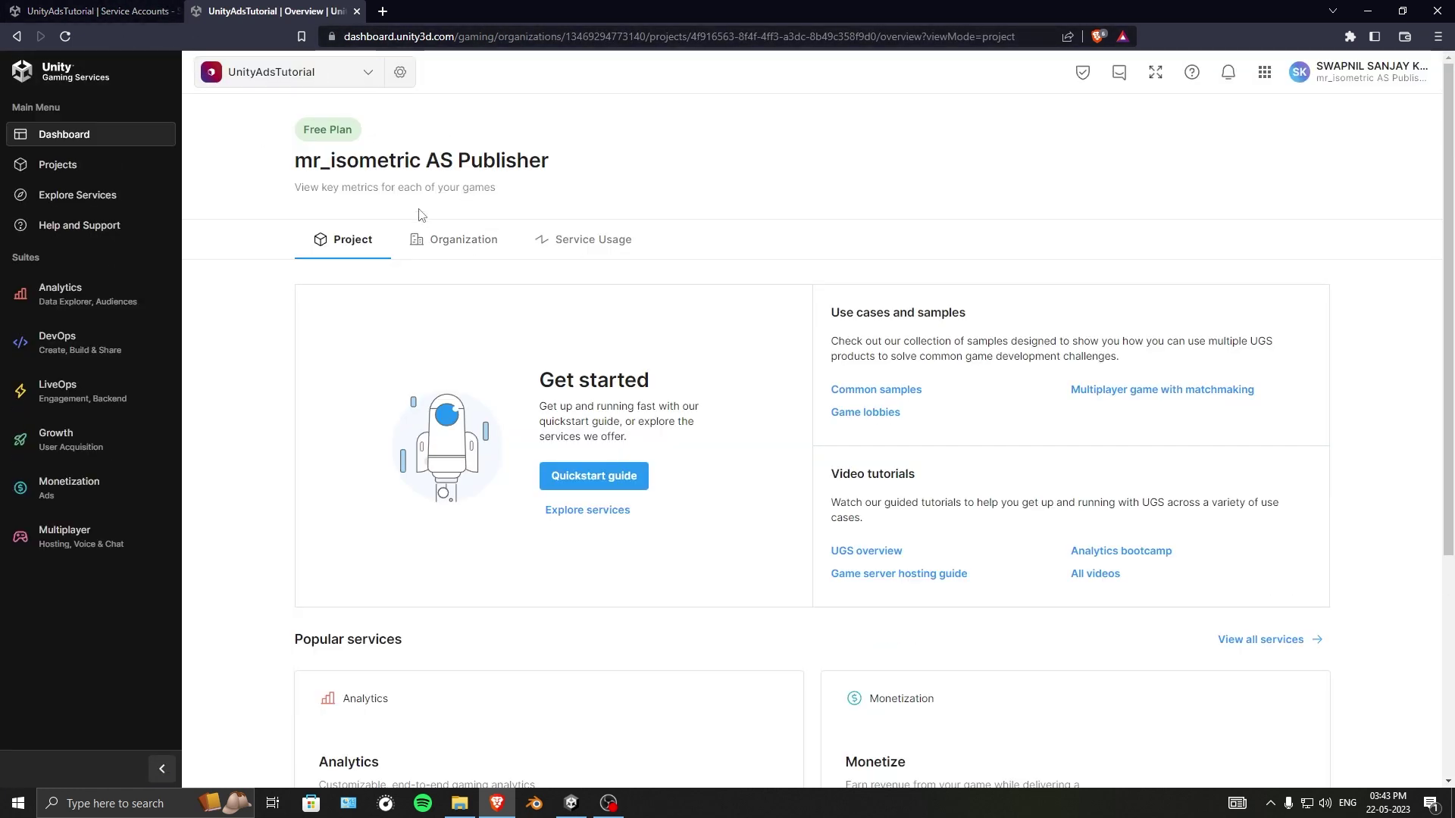
# Step: Close the Service Accounts browser page and select the UnityAdsTutorial project in the Unity Dashboard
pyautogui.click(137, 13)
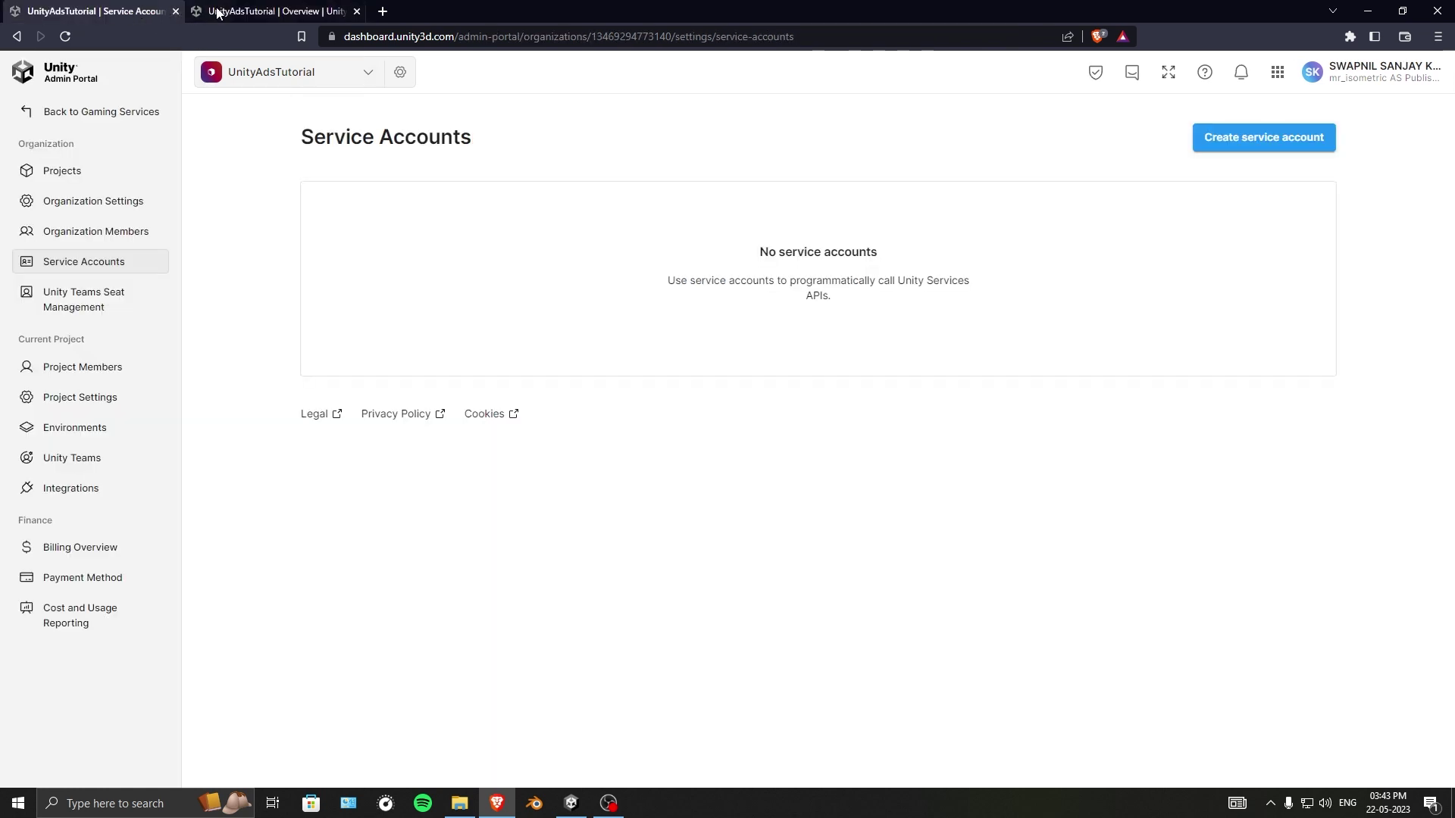
pyautogui.click(175, 11)
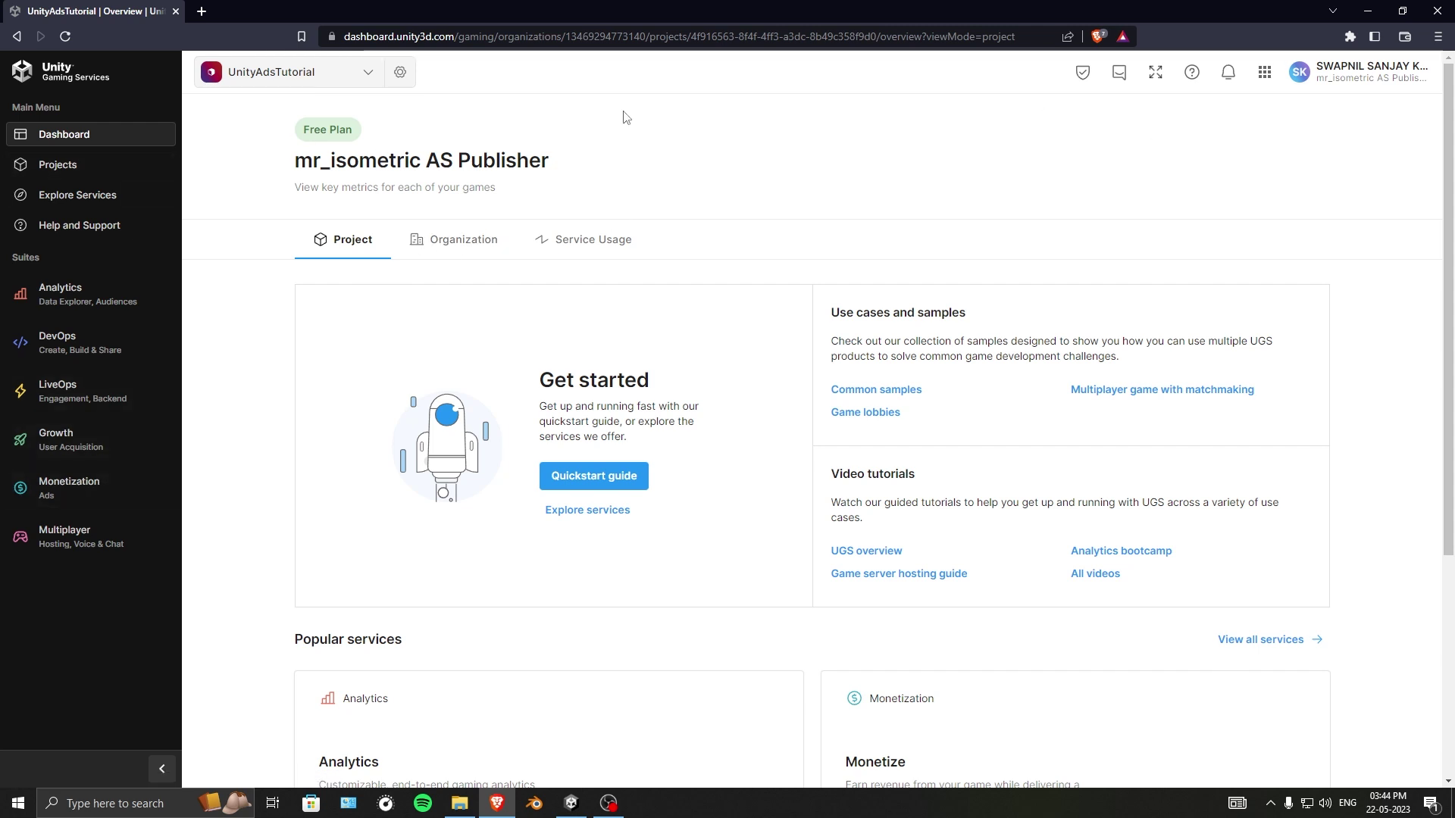
pyautogui.click(346, 74)
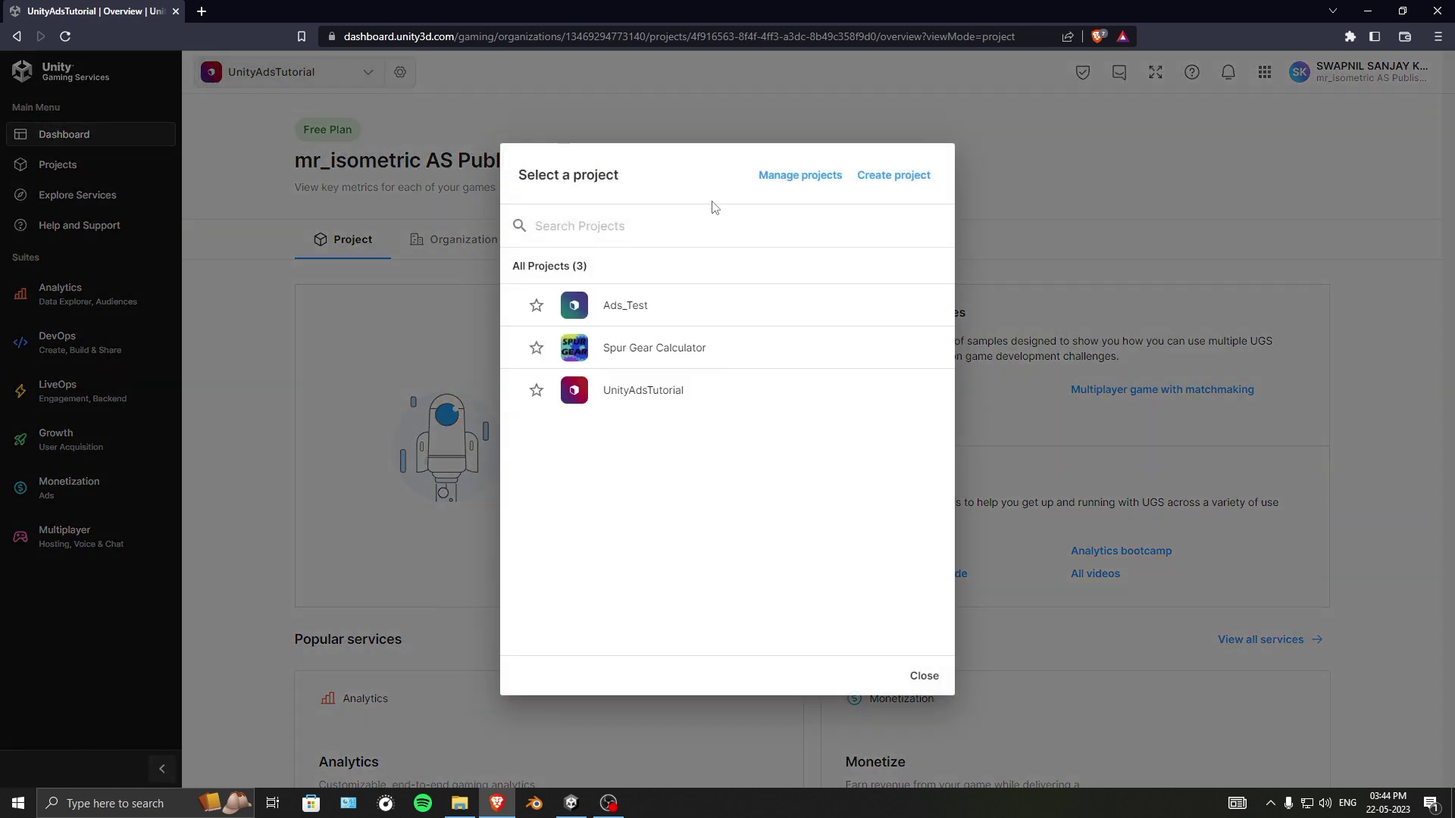
pyautogui.click(622, 391)
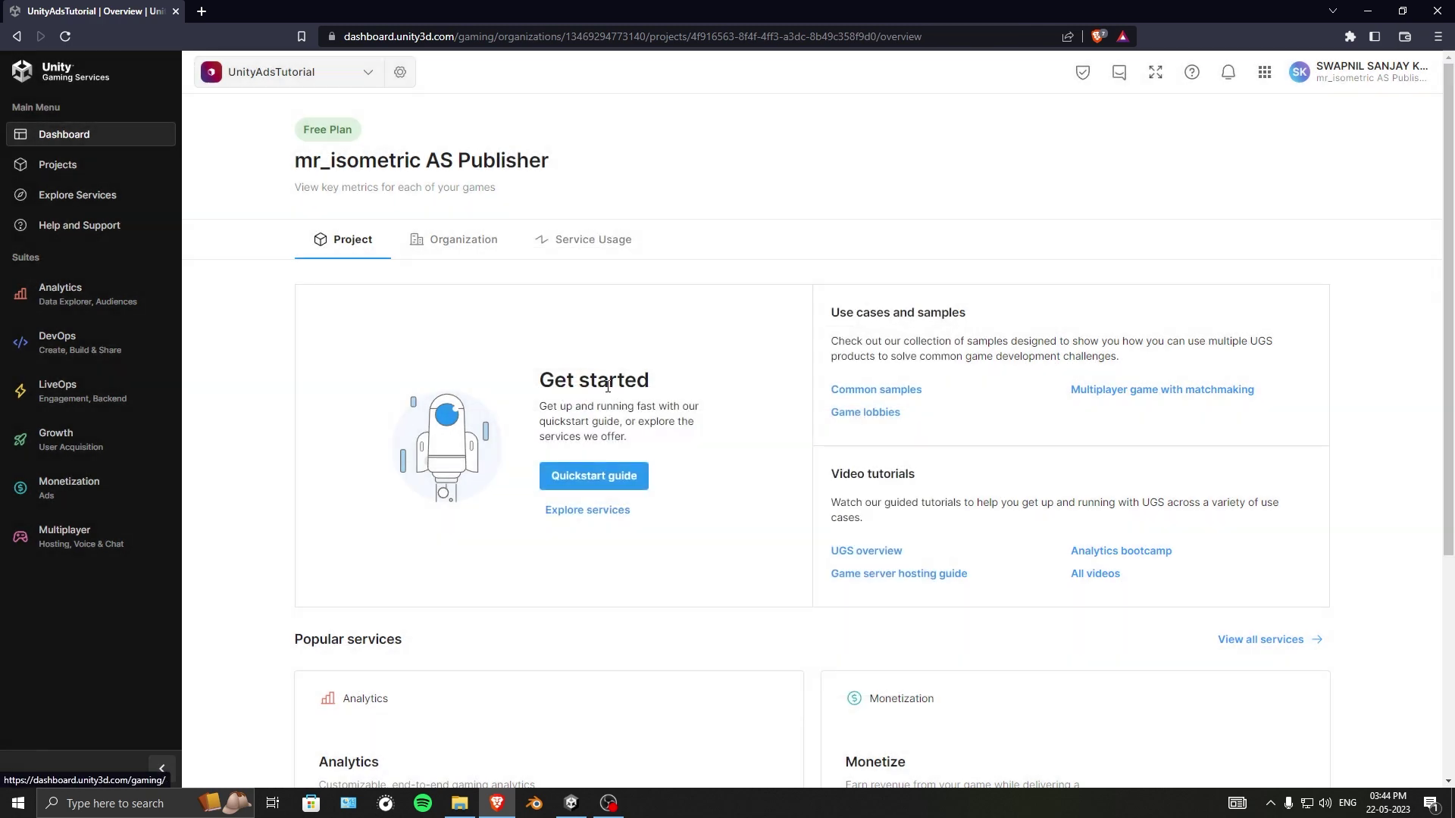
# Step: Start the Unity Monetization setup for the project, choosing to use mediation with Unity LevelPlay as the partner
pyautogui.click(72, 491)
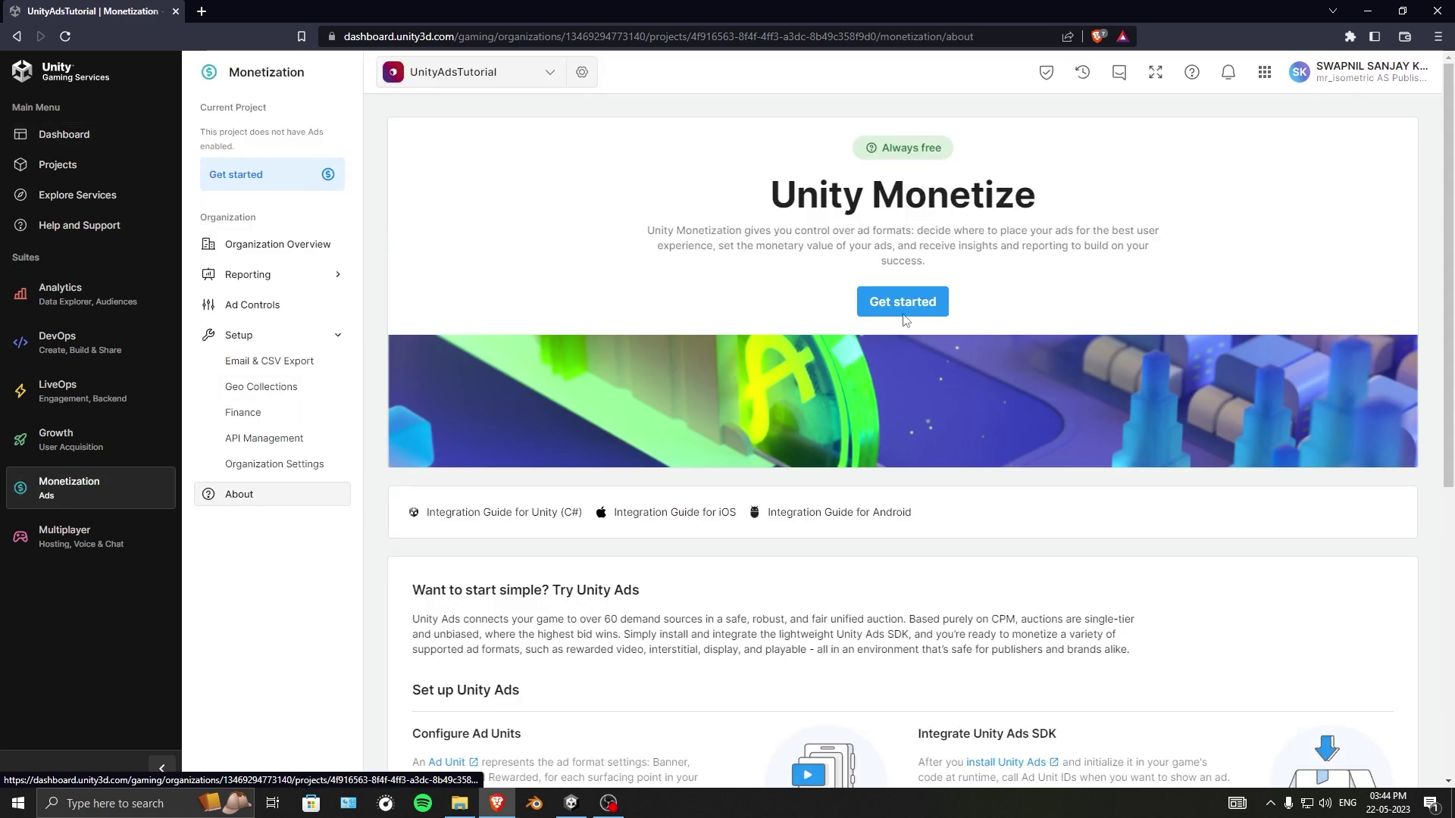
pyautogui.click(912, 307)
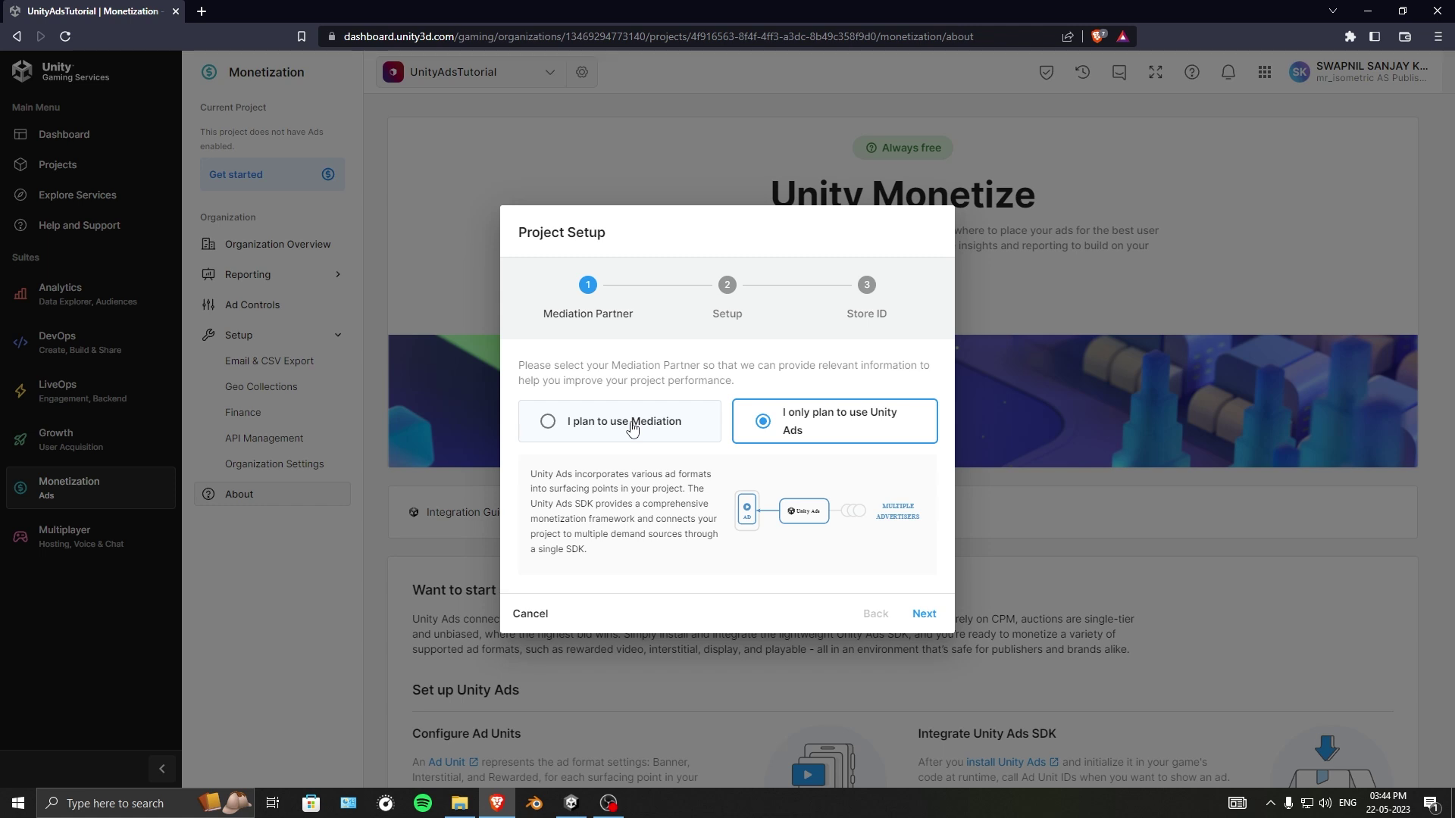
pyautogui.click(605, 432)
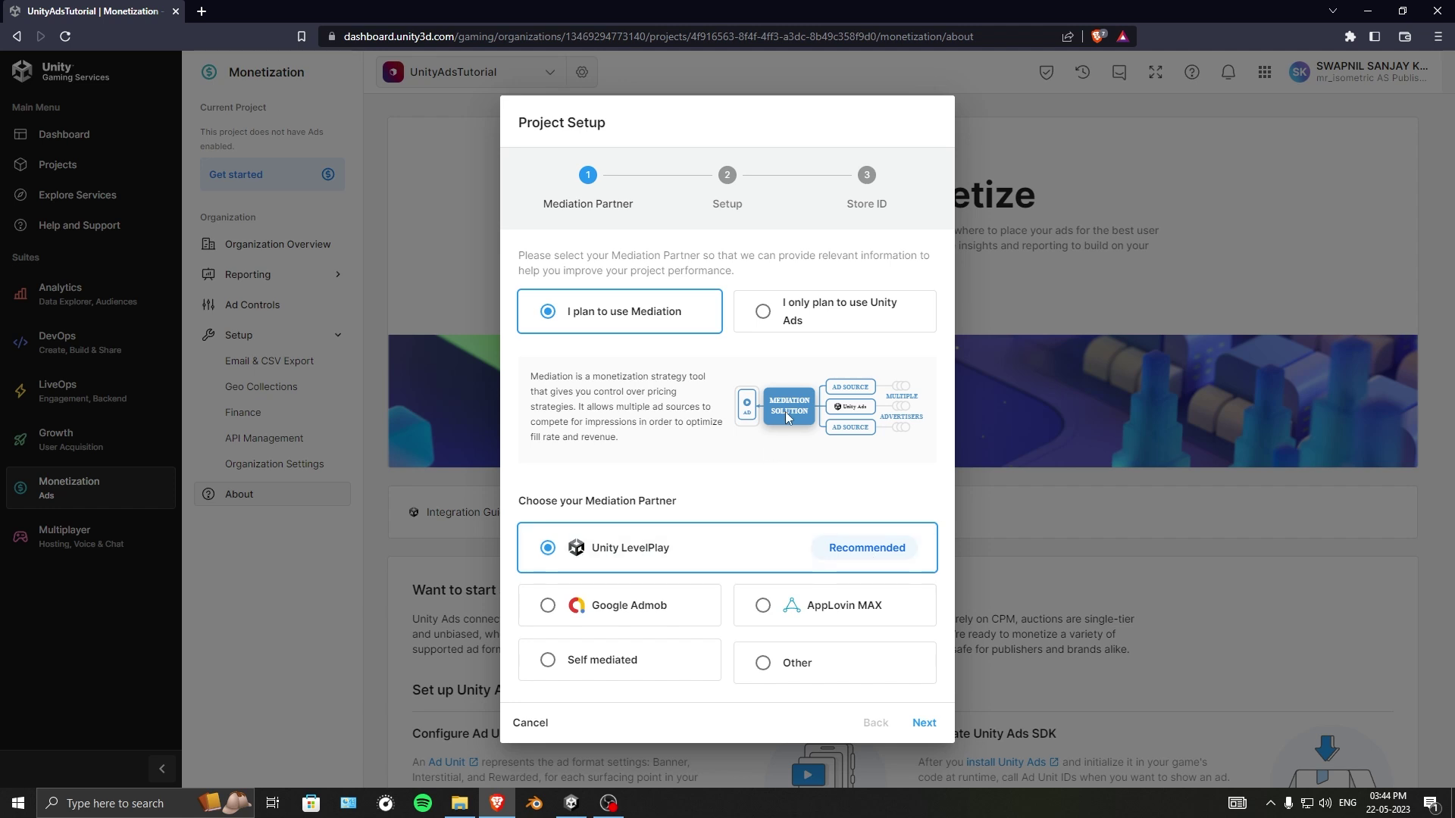
pyautogui.click(924, 725)
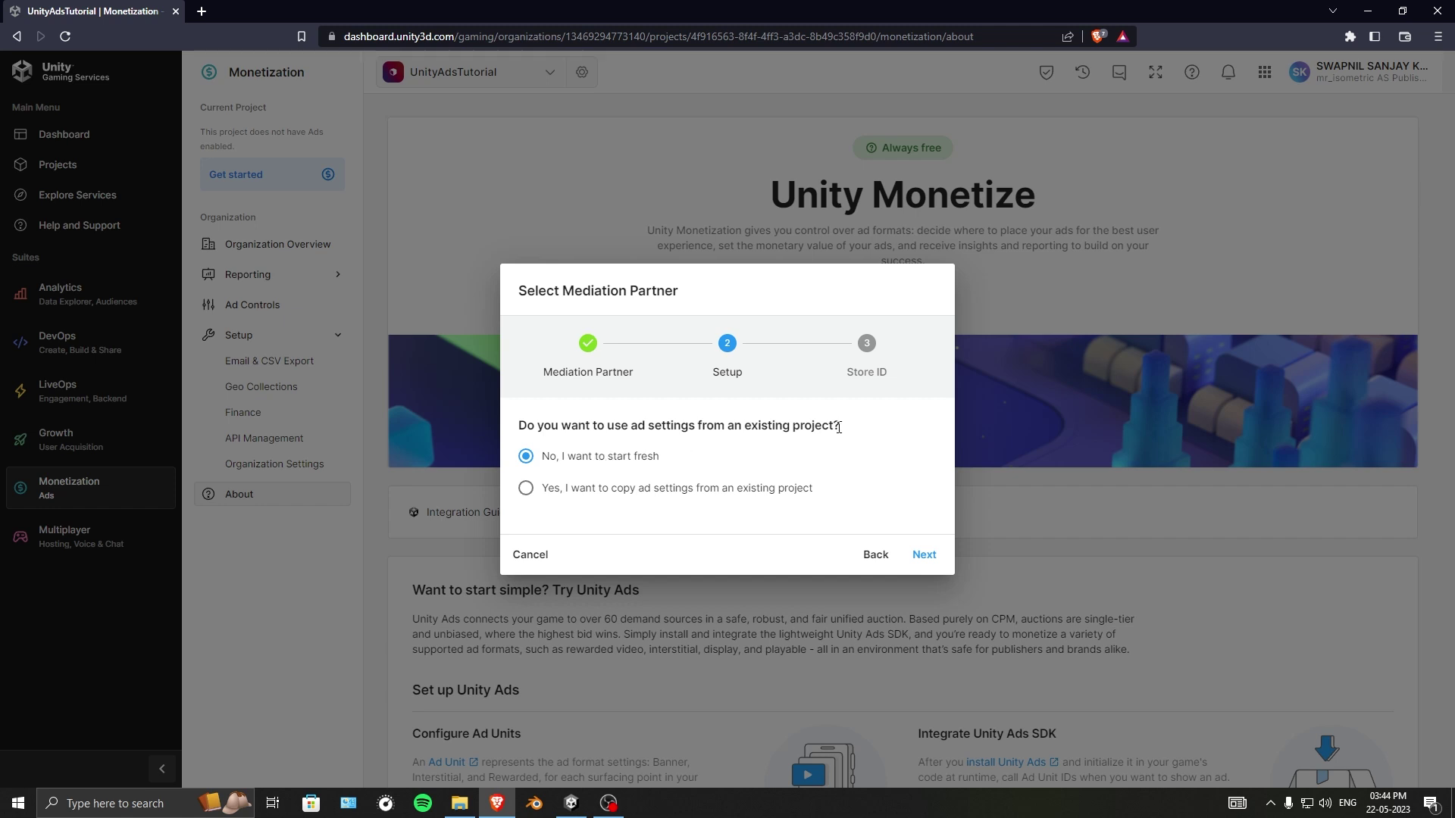
# Step: Start with fresh ad settings, mark the app as not live in an app store yet, and add the project
pyautogui.click(925, 556)
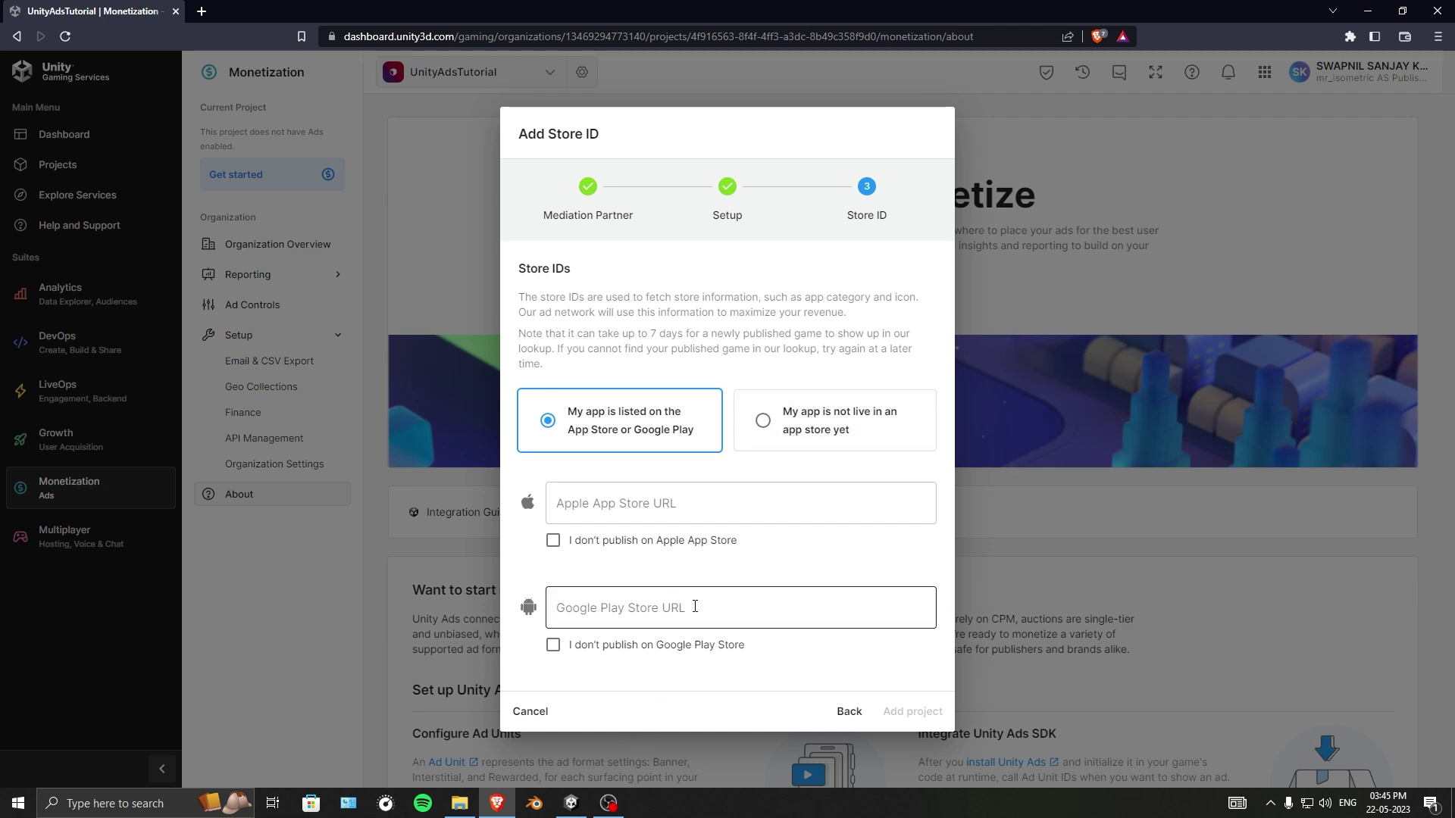
pyautogui.click(792, 429)
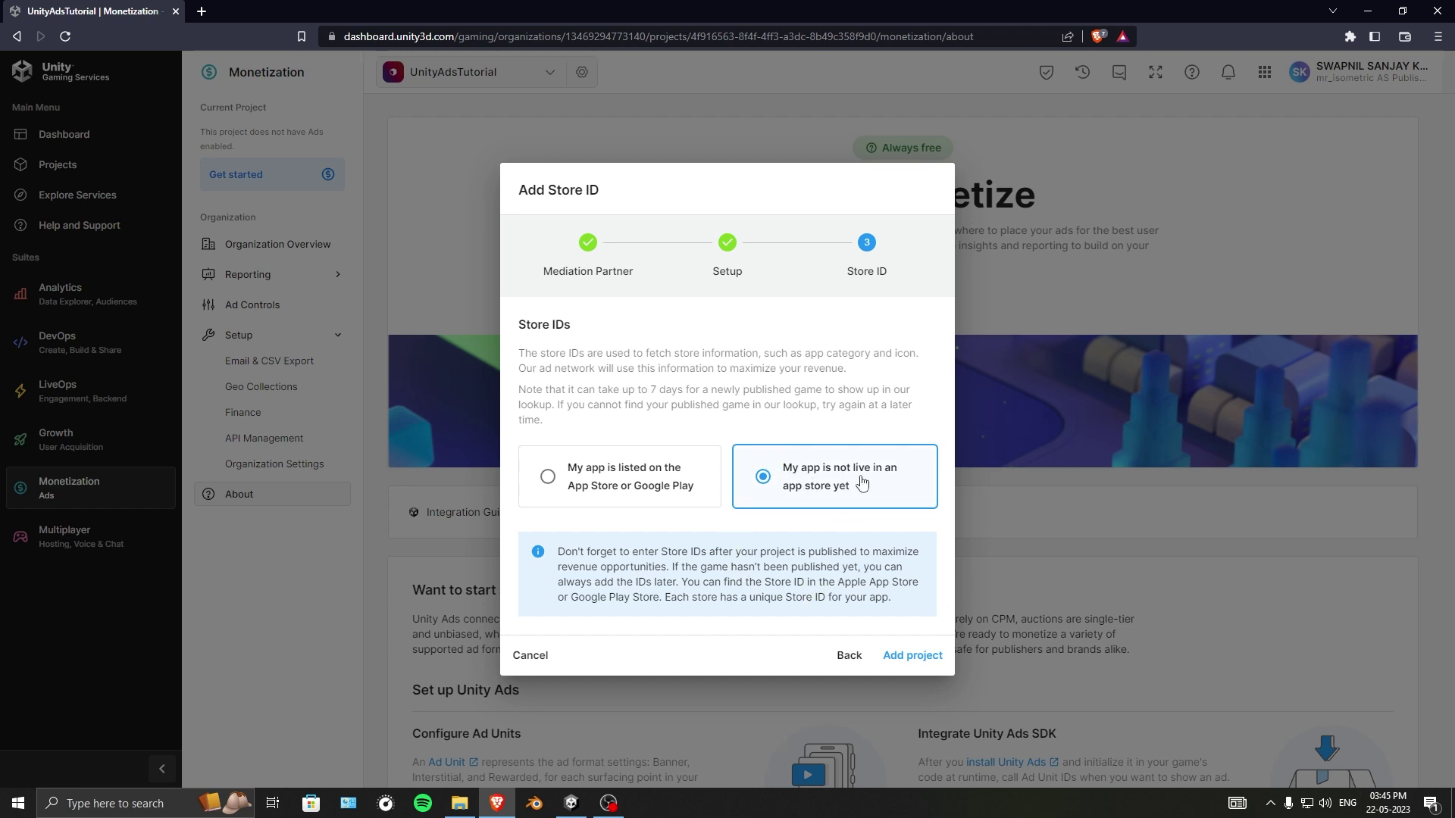
pyautogui.click(908, 657)
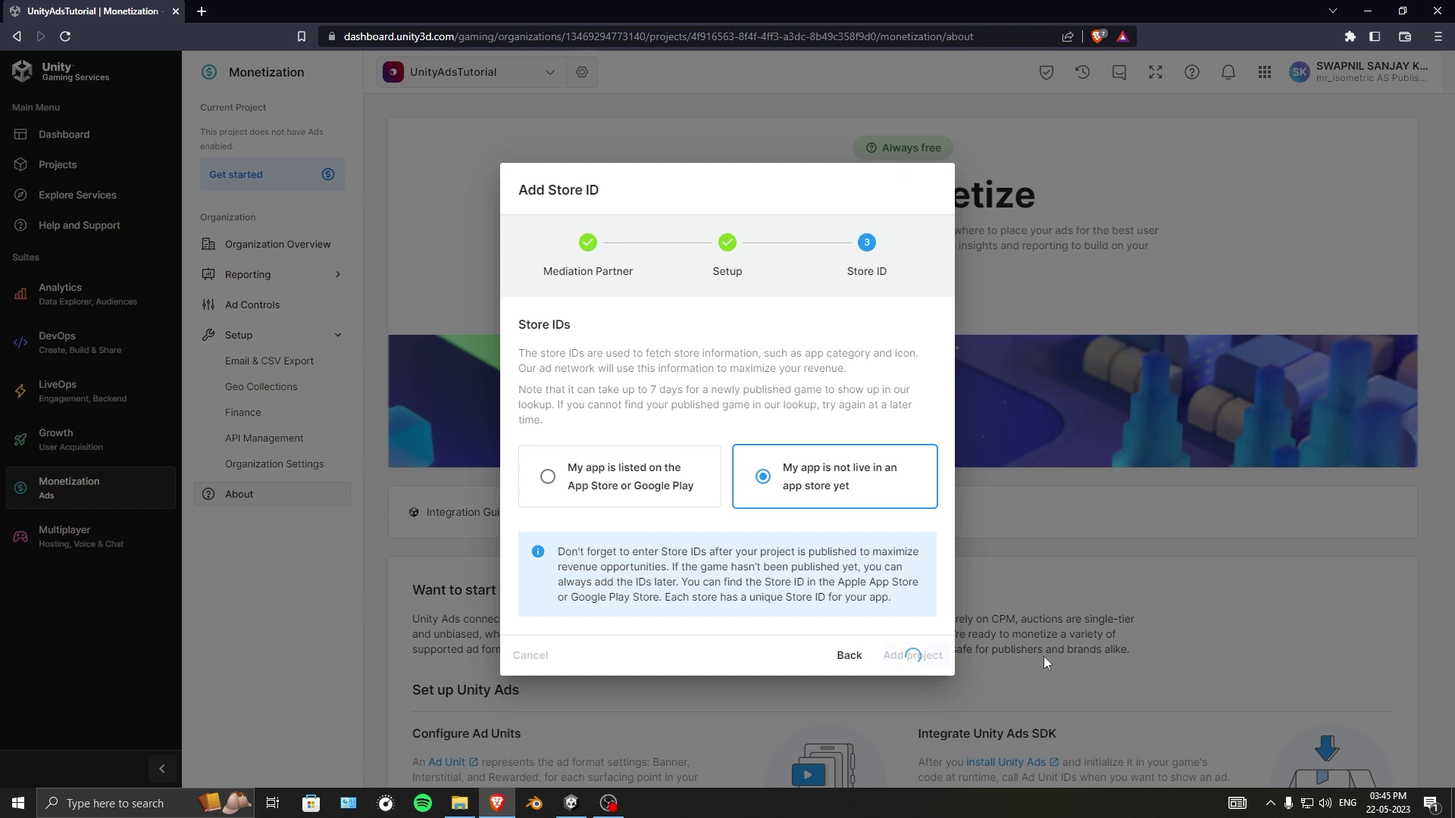
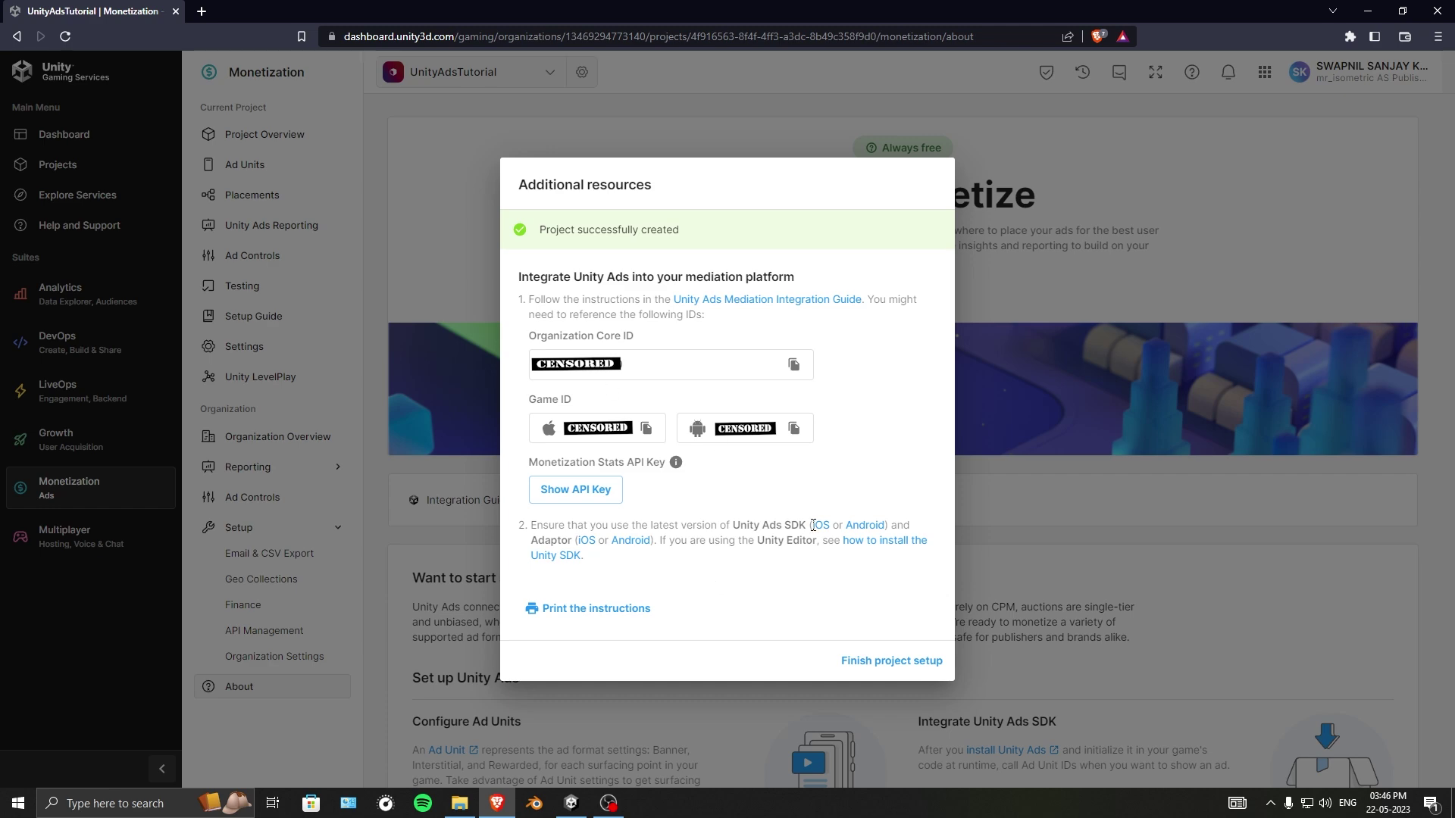
# Step: Open the ironSource platform in a new browser tab and start adding a new app
pyautogui.moveTo(571, 803)
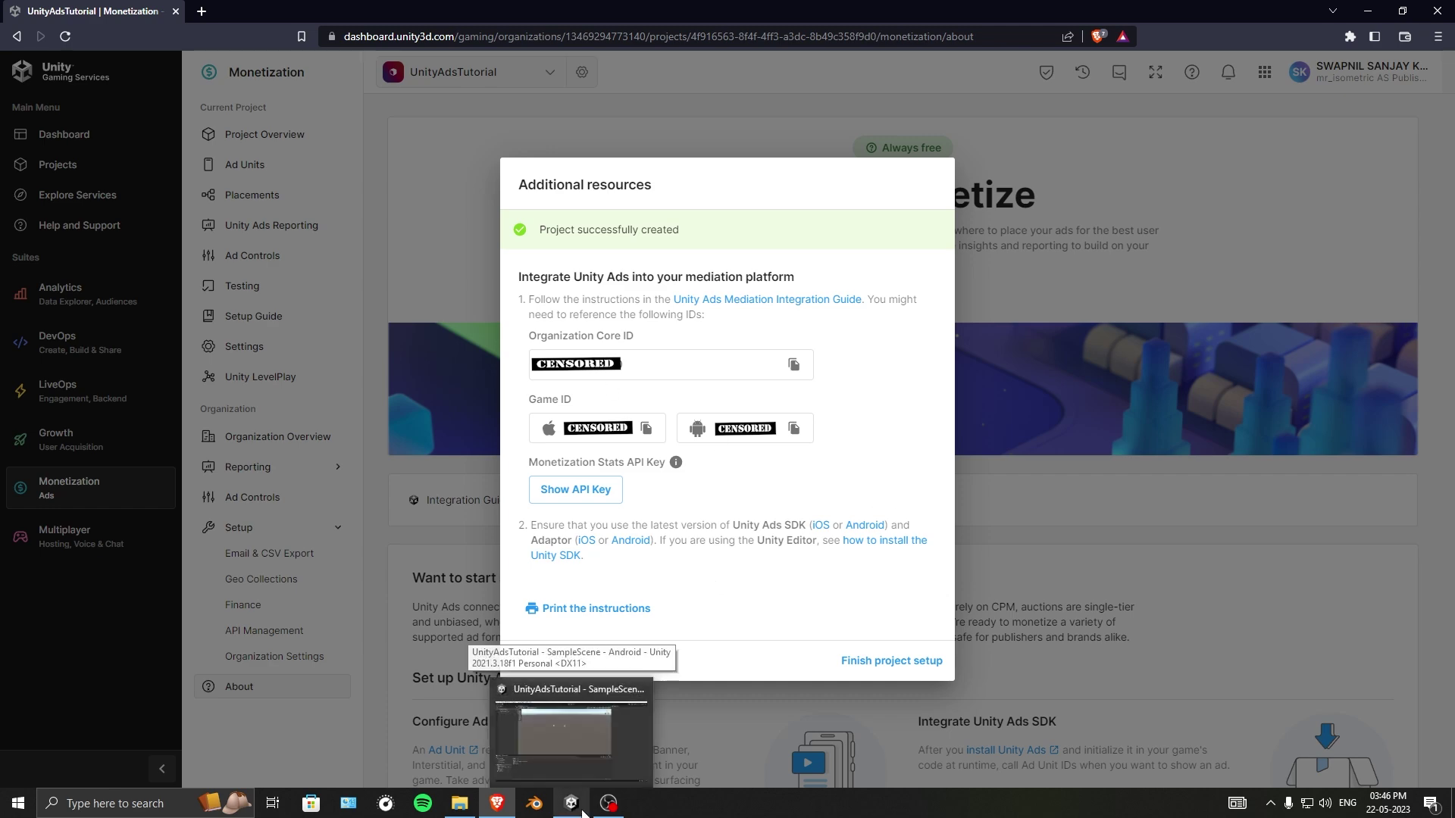
pyautogui.click(202, 11)
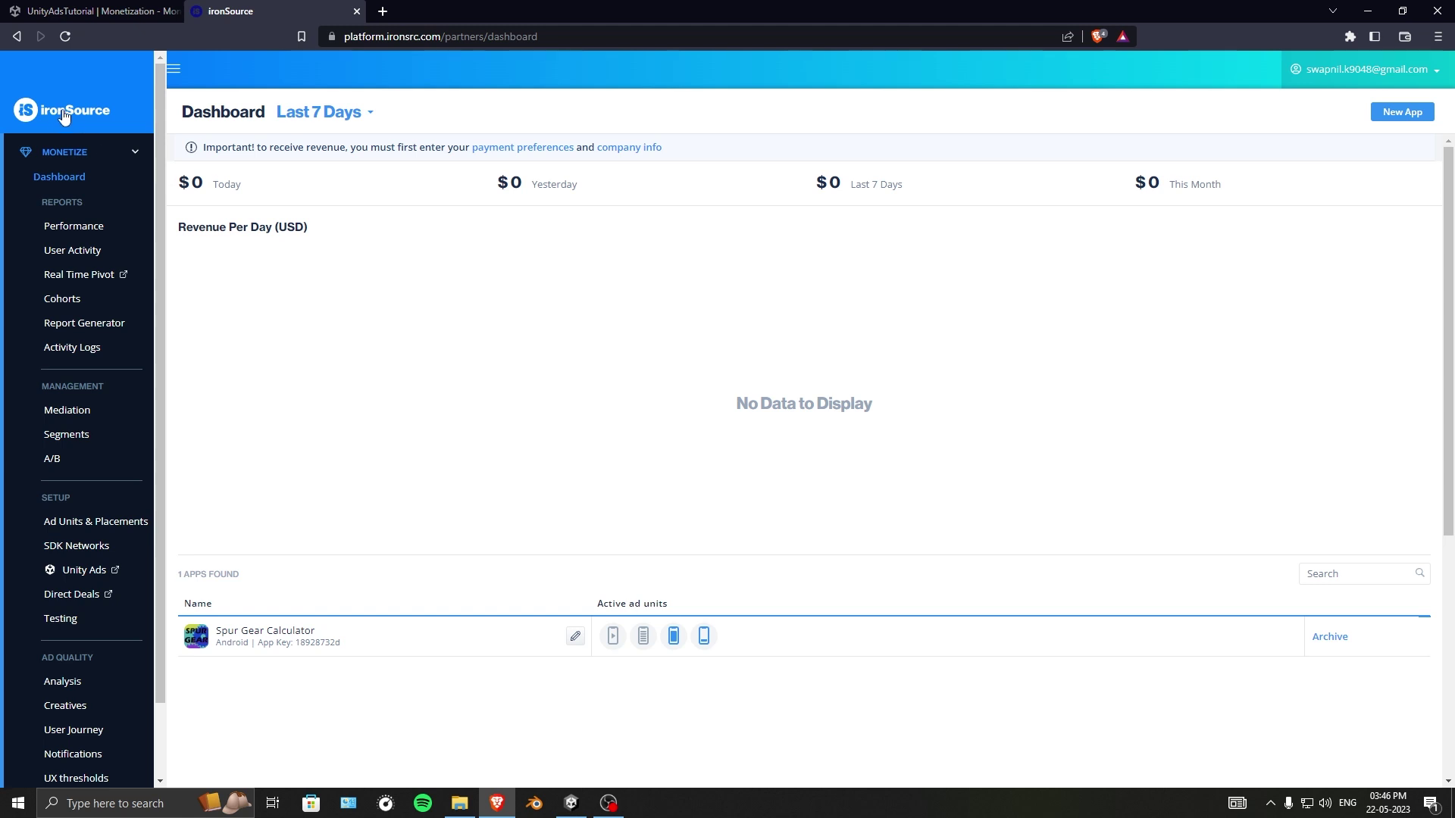
pyautogui.click(138, 154)
pyautogui.click(1401, 114)
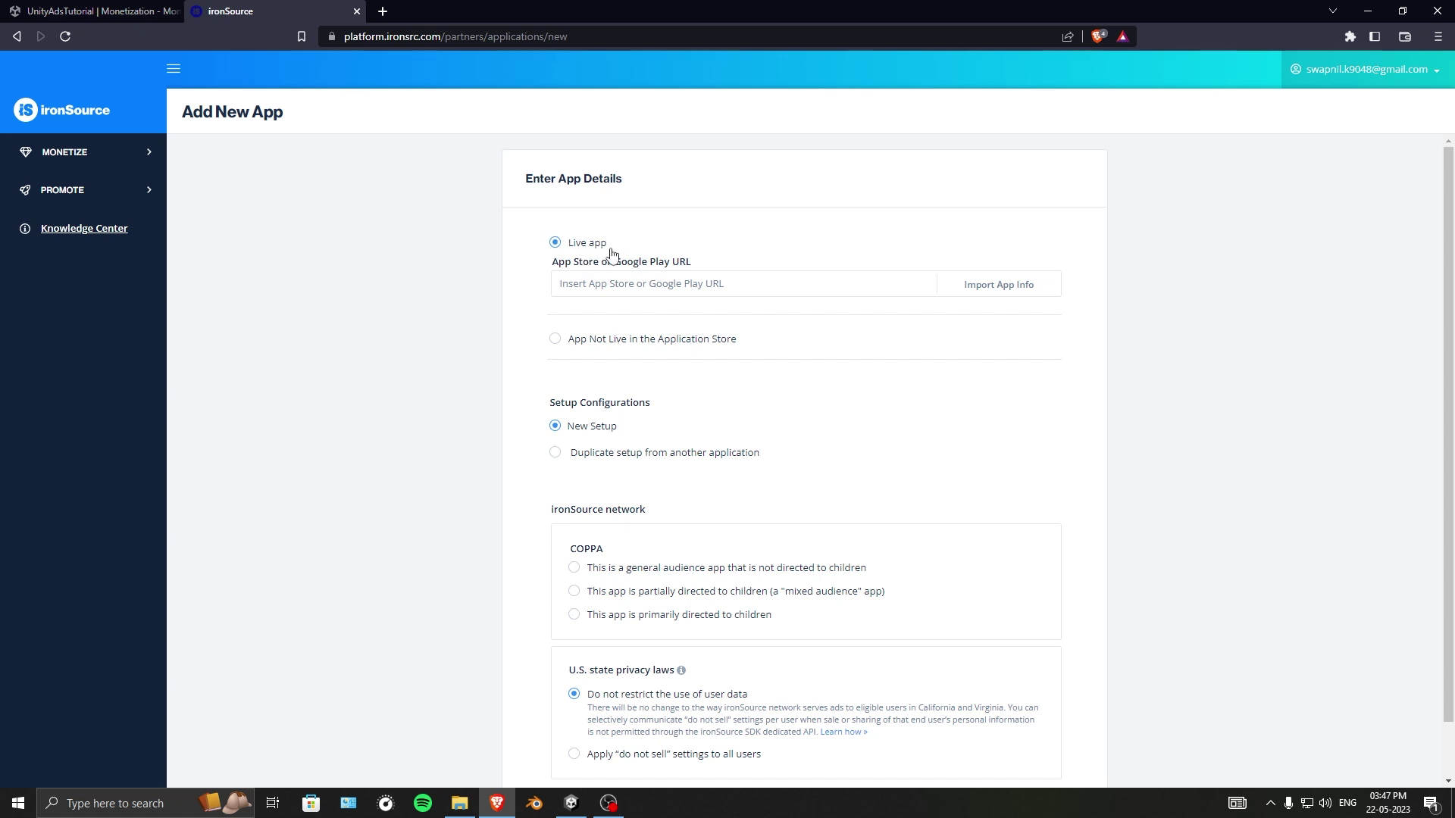
# Step: Mark the app as not live in the application store, with the temporary name UnityAdsTutorial and the Android platform
pyautogui.click(556, 340)
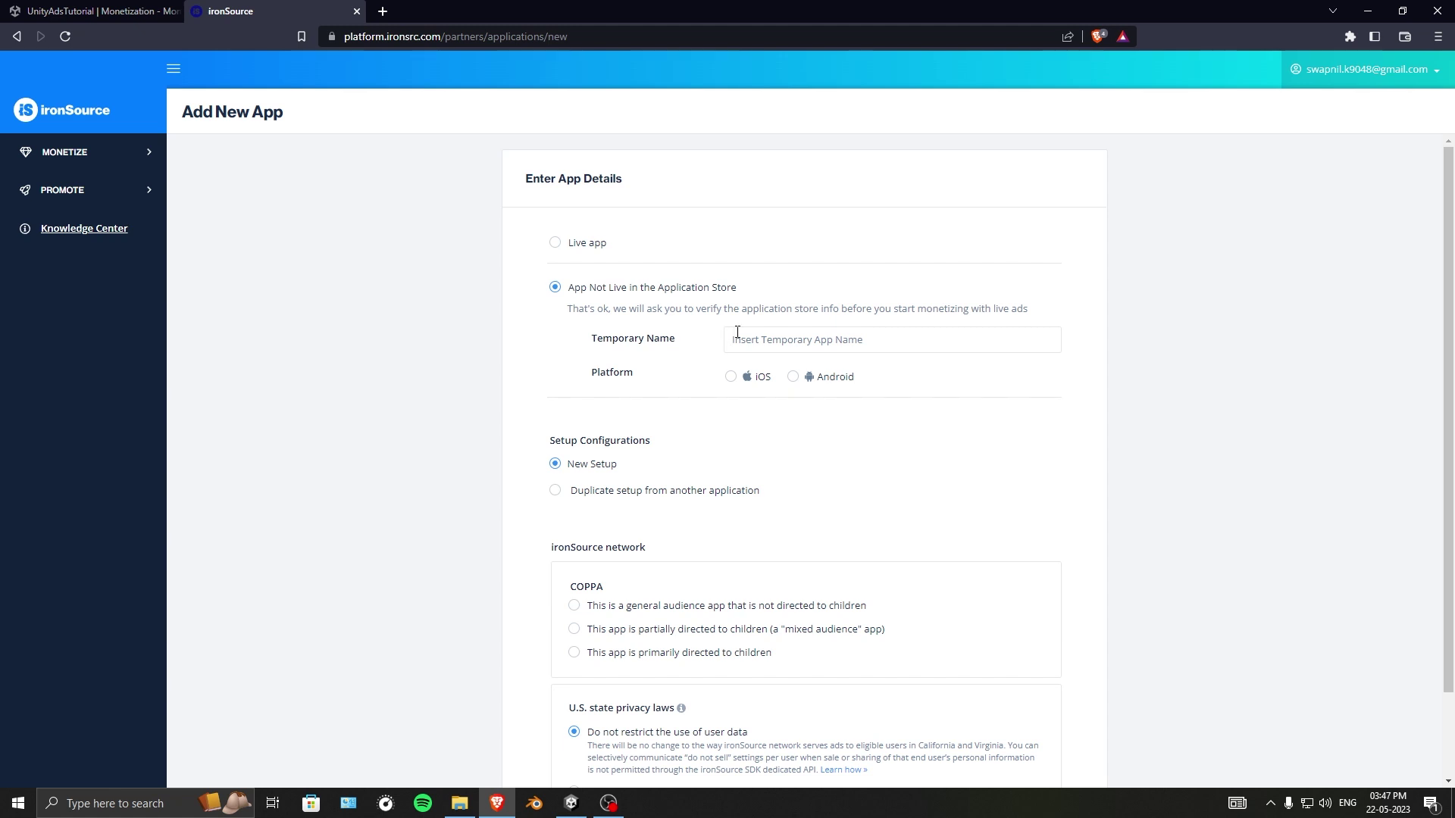
pyautogui.click(769, 339)
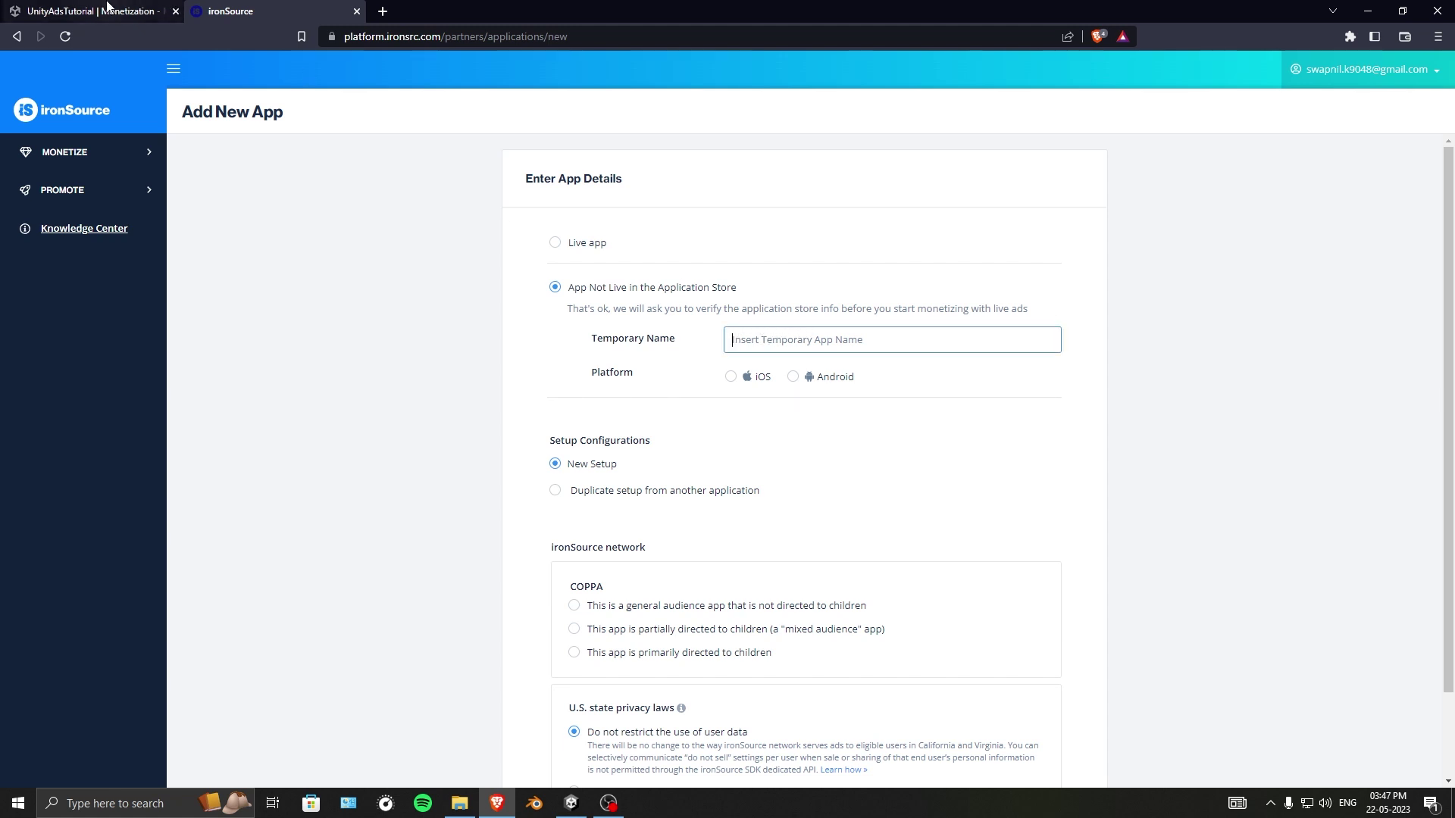
pyautogui.click(107, 11)
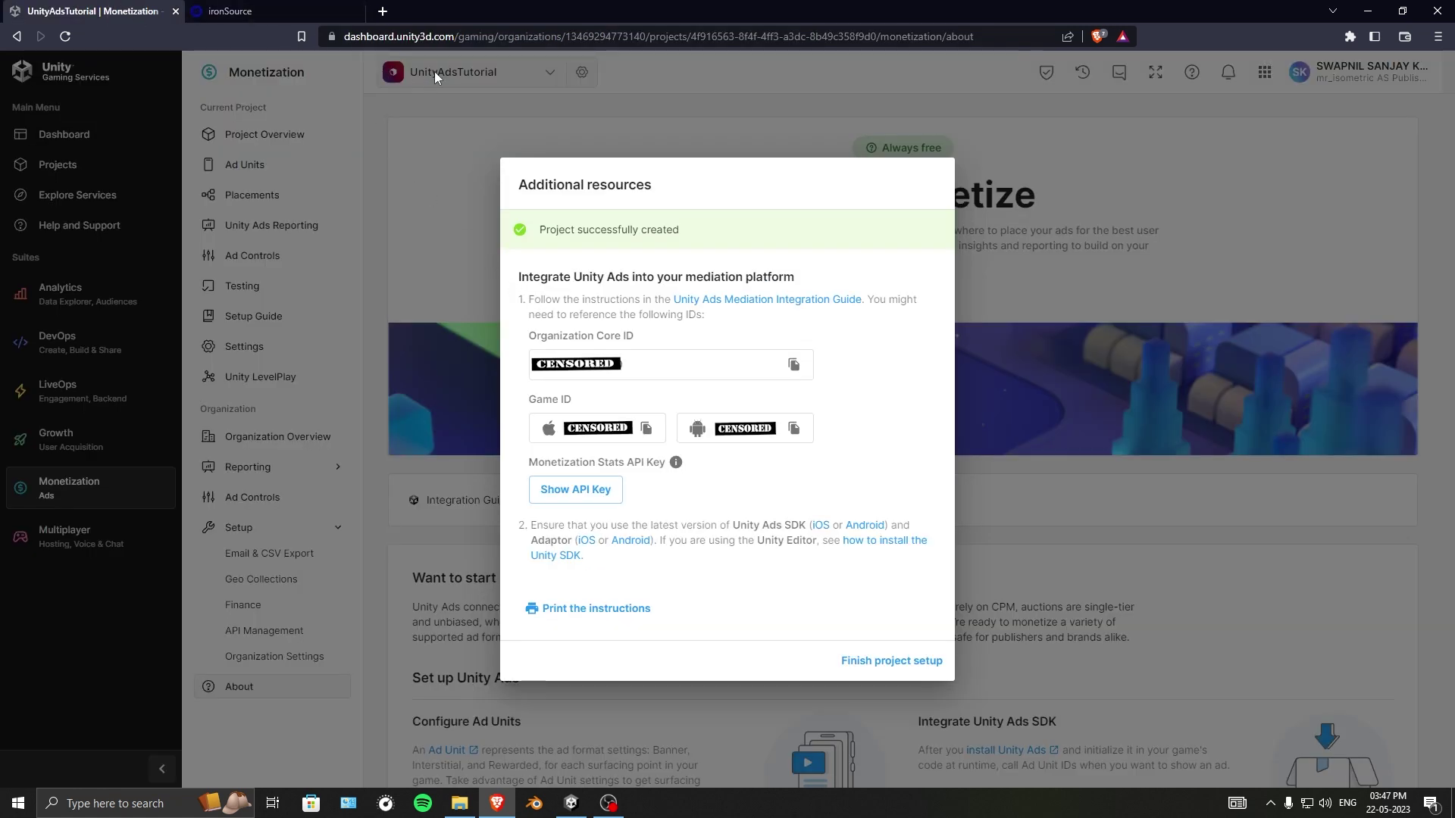
pyautogui.click(262, 7)
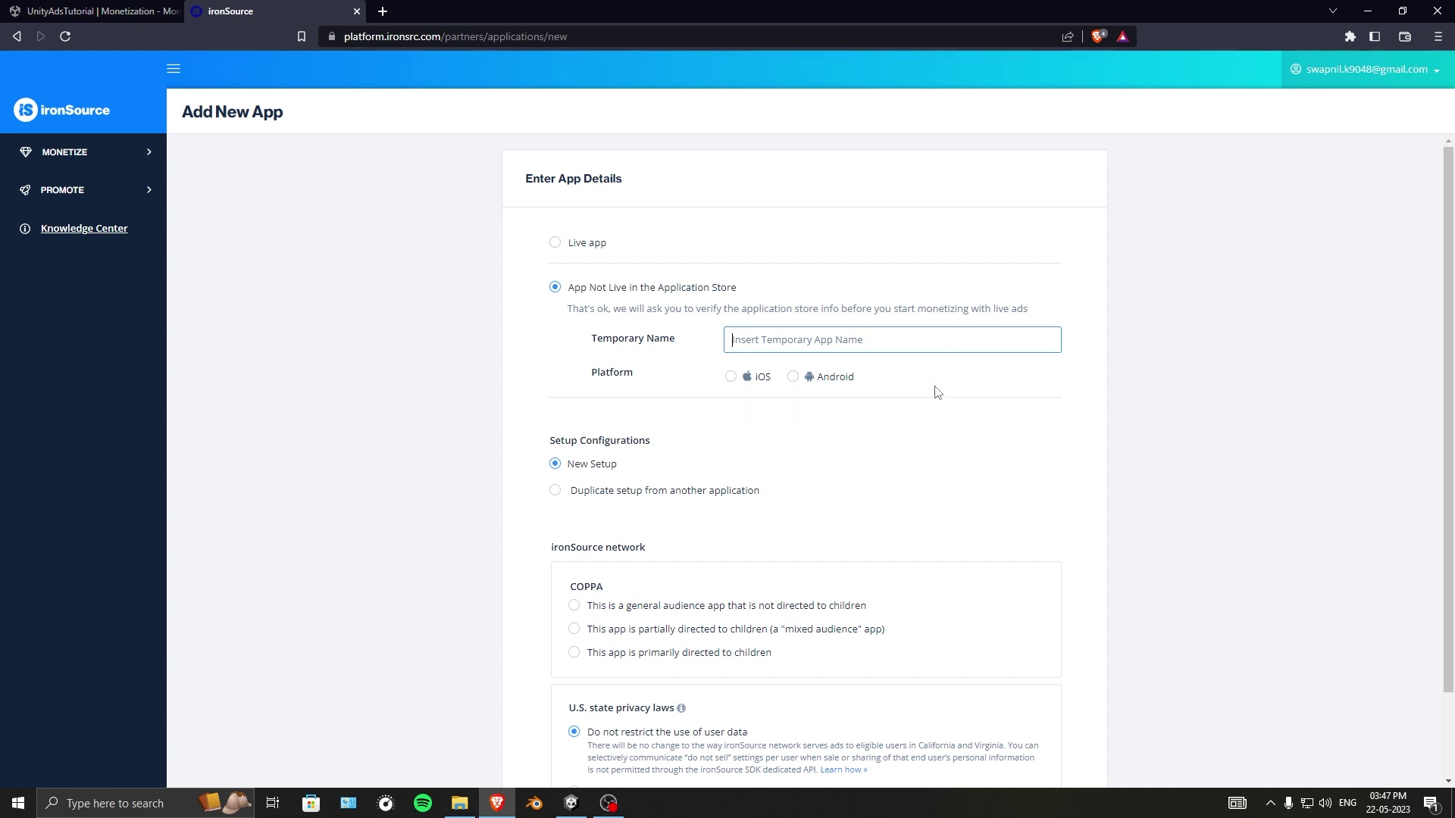
pyautogui.write('UnityAdsTutorial')
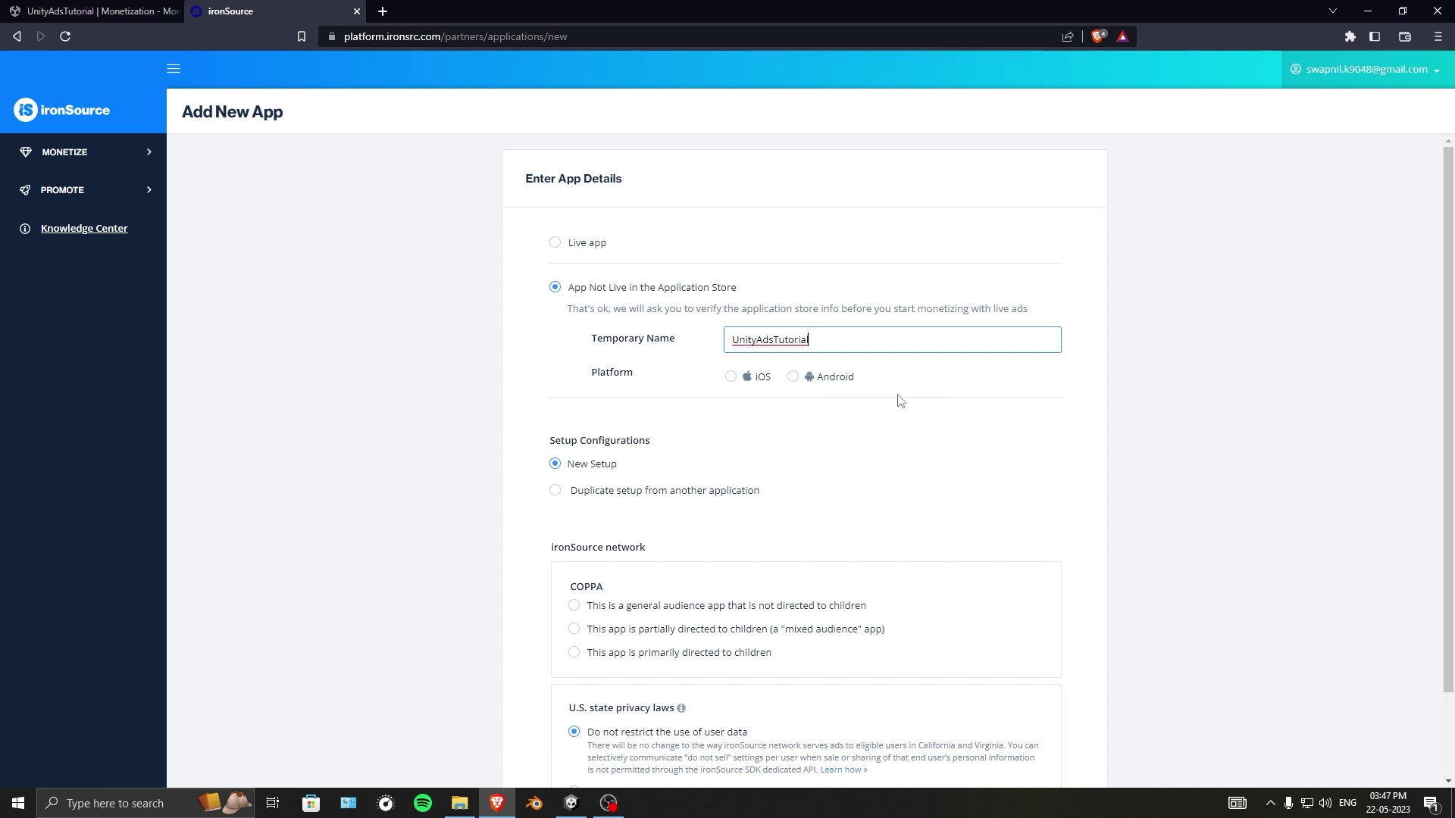
pyautogui.click(806, 379)
# Step: Declare a general audience app not directed to children under COPPA and add the app
pyautogui.scroll(-2, 1170, 386)
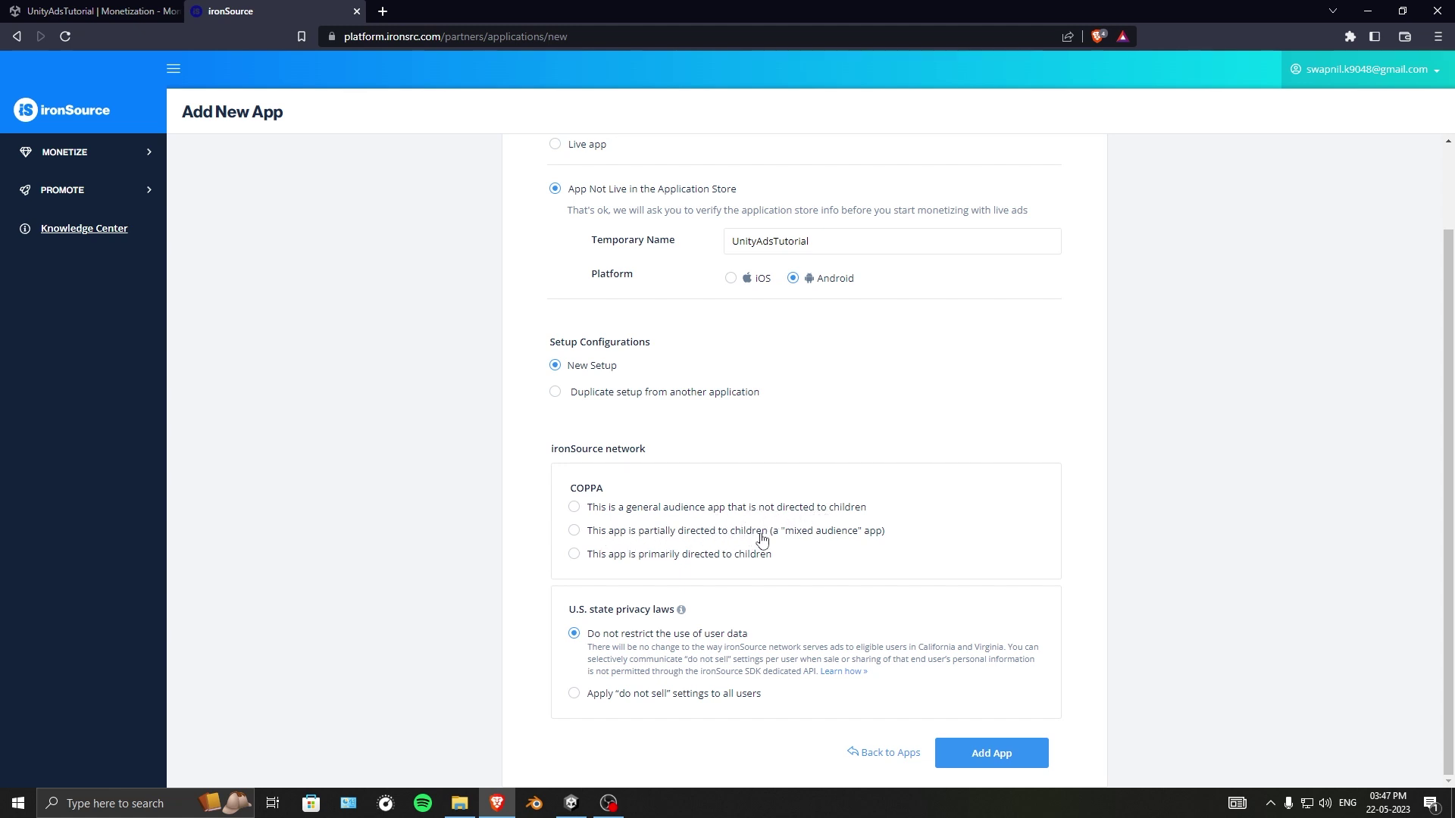
pyautogui.click(575, 508)
pyautogui.click(1015, 761)
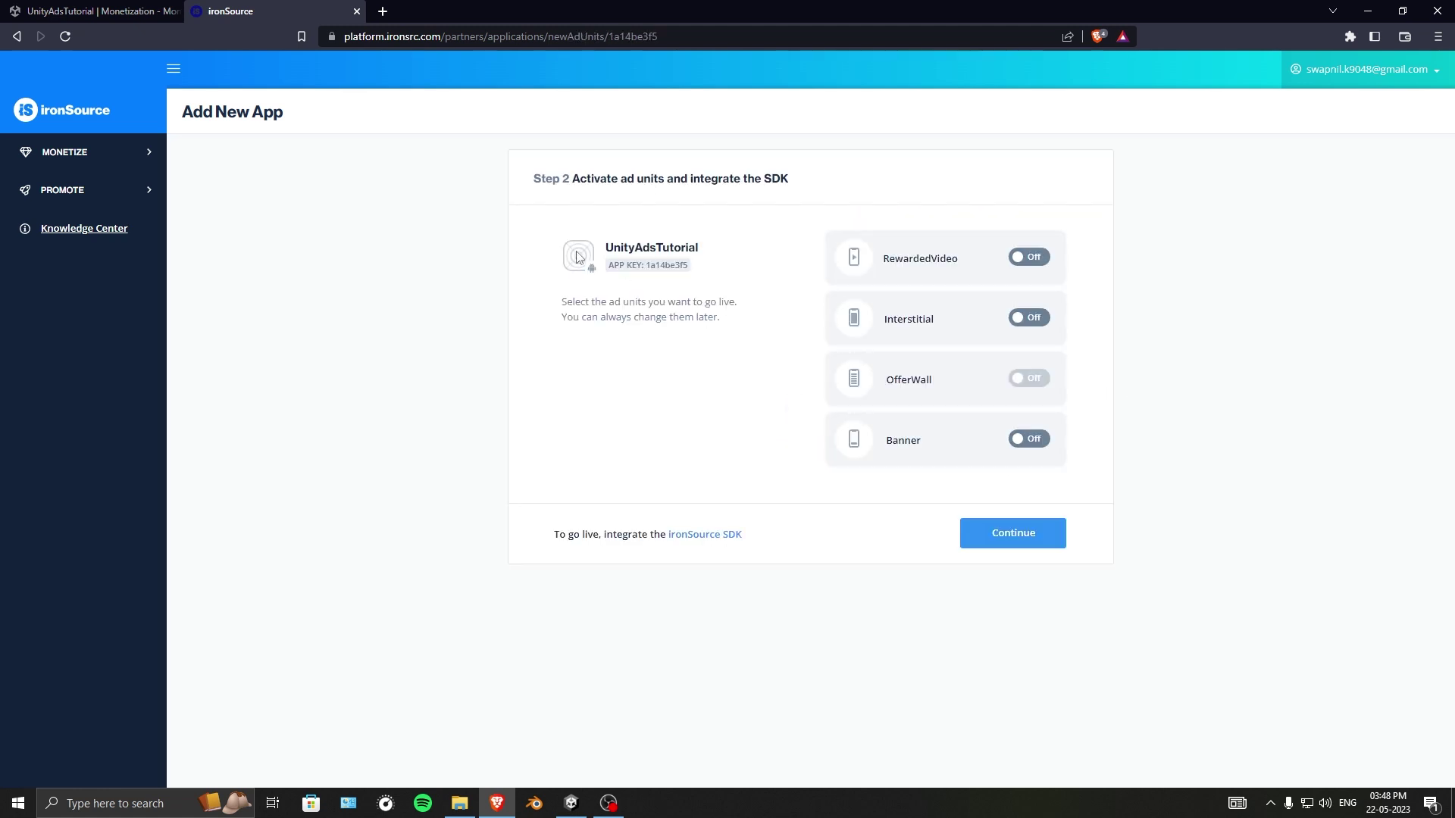
# Step: Activate the RewardedVideo, Interstitial and Banner ad units for UnityAdsTutorial and continue to the dashboard
pyautogui.click(670, 269)
pyautogui.click(1039, 262)
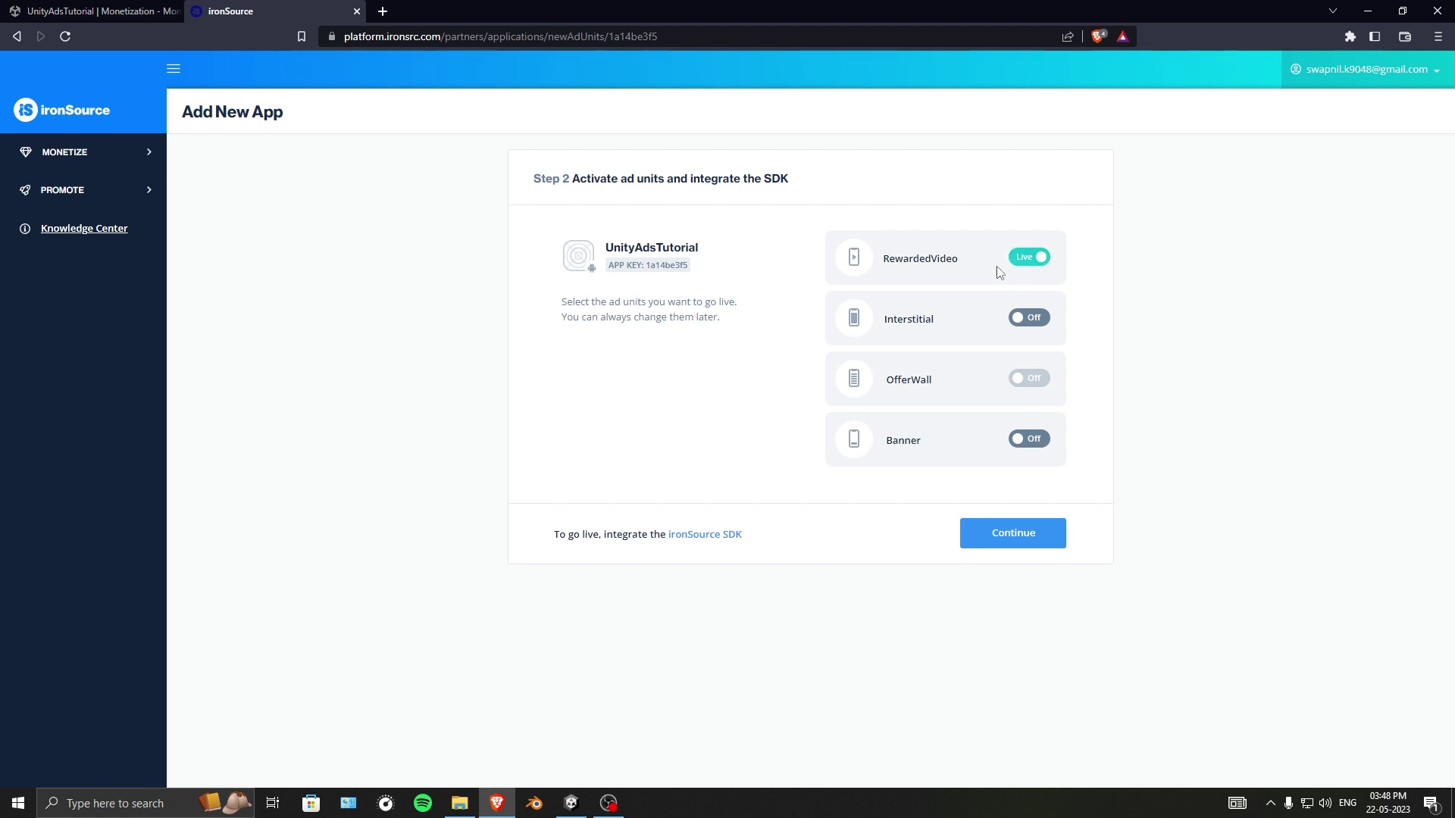
pyautogui.click(1040, 325)
pyautogui.click(1031, 441)
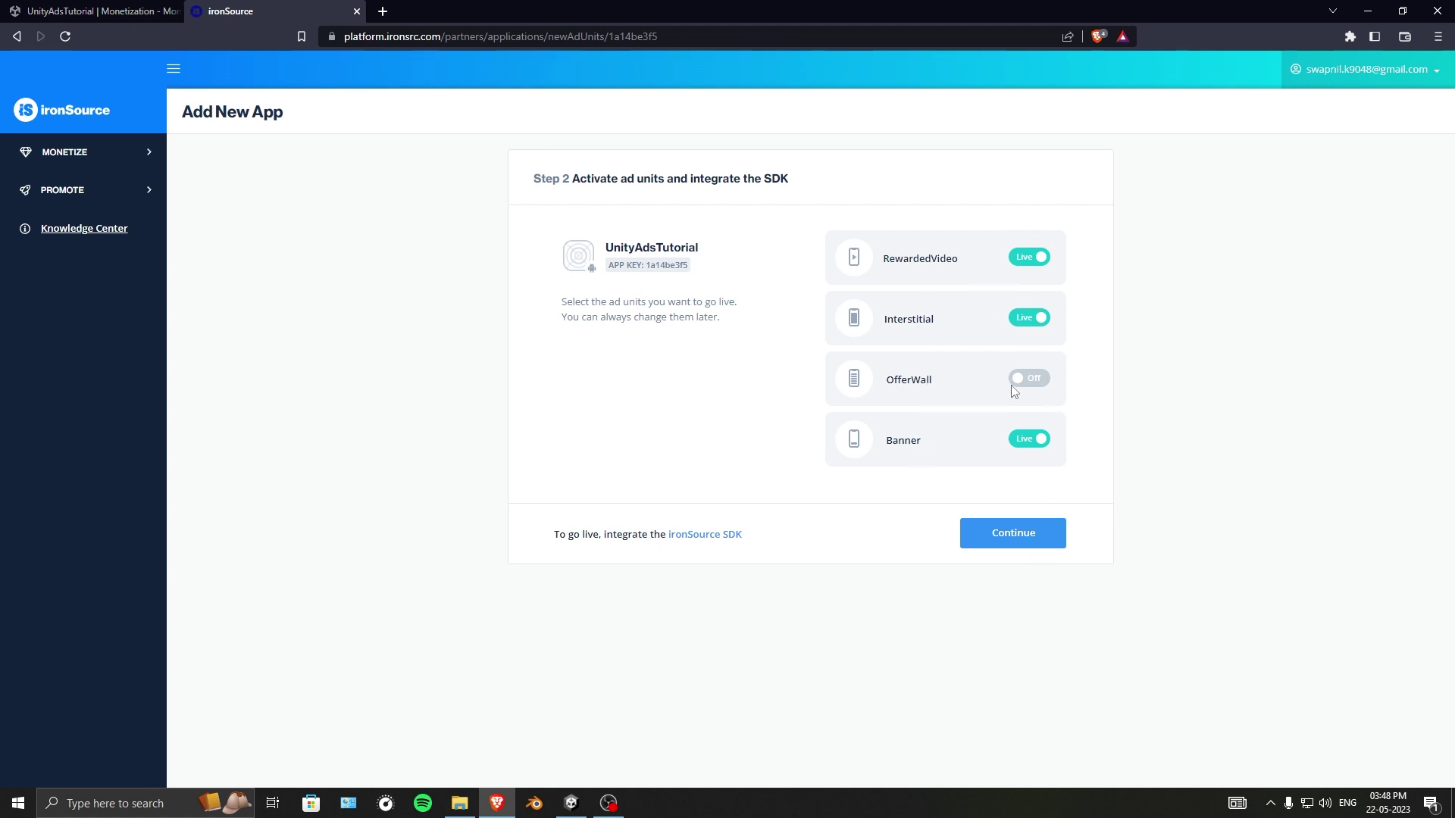
pyautogui.moveTo(1029, 386)
pyautogui.click(1044, 543)
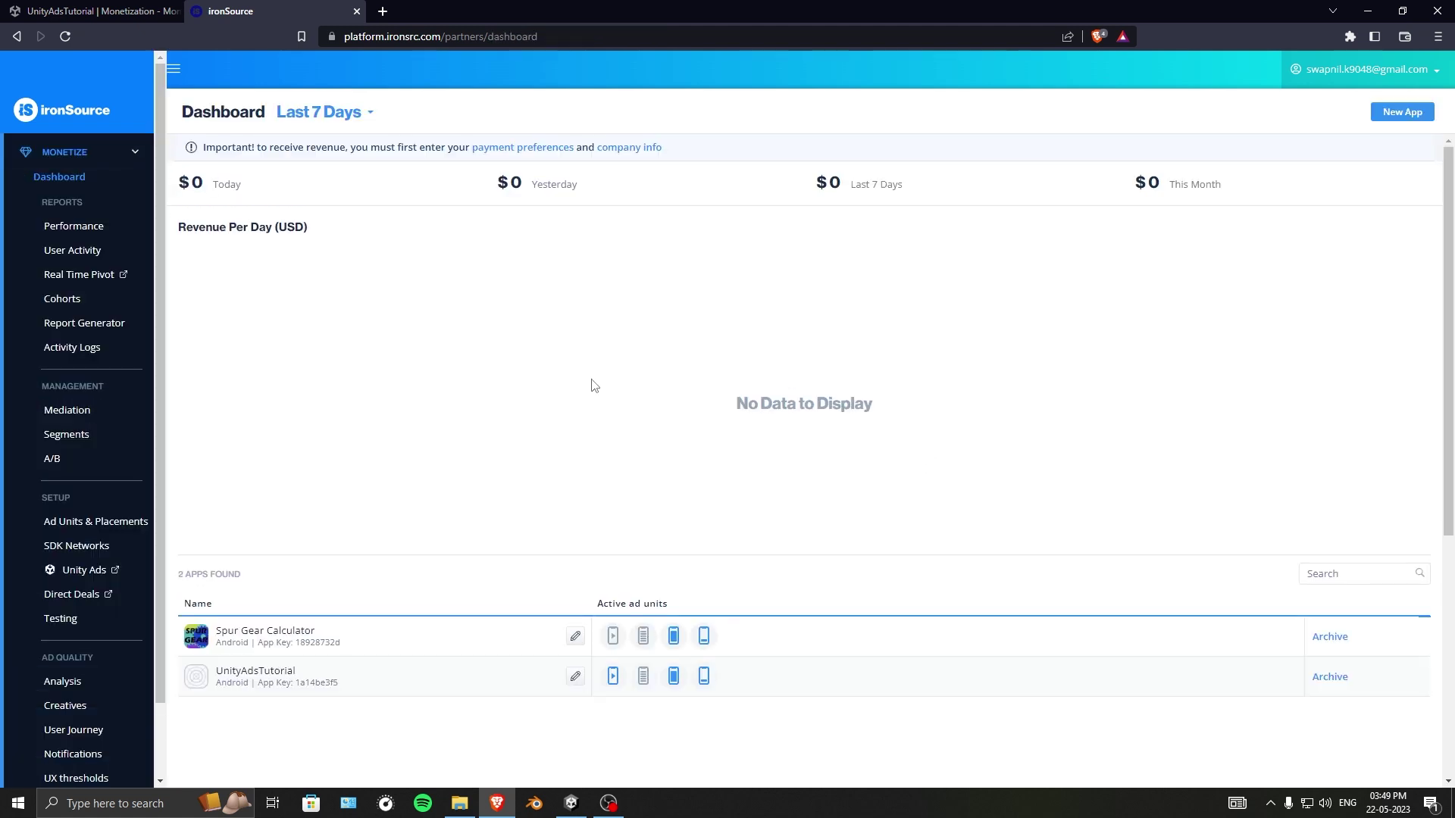
# Step: Open the SDK Networks setup and select the UnityAdsTutorial app
pyautogui.moveTo(160, 288); pyautogui.dragTo(160, 356)
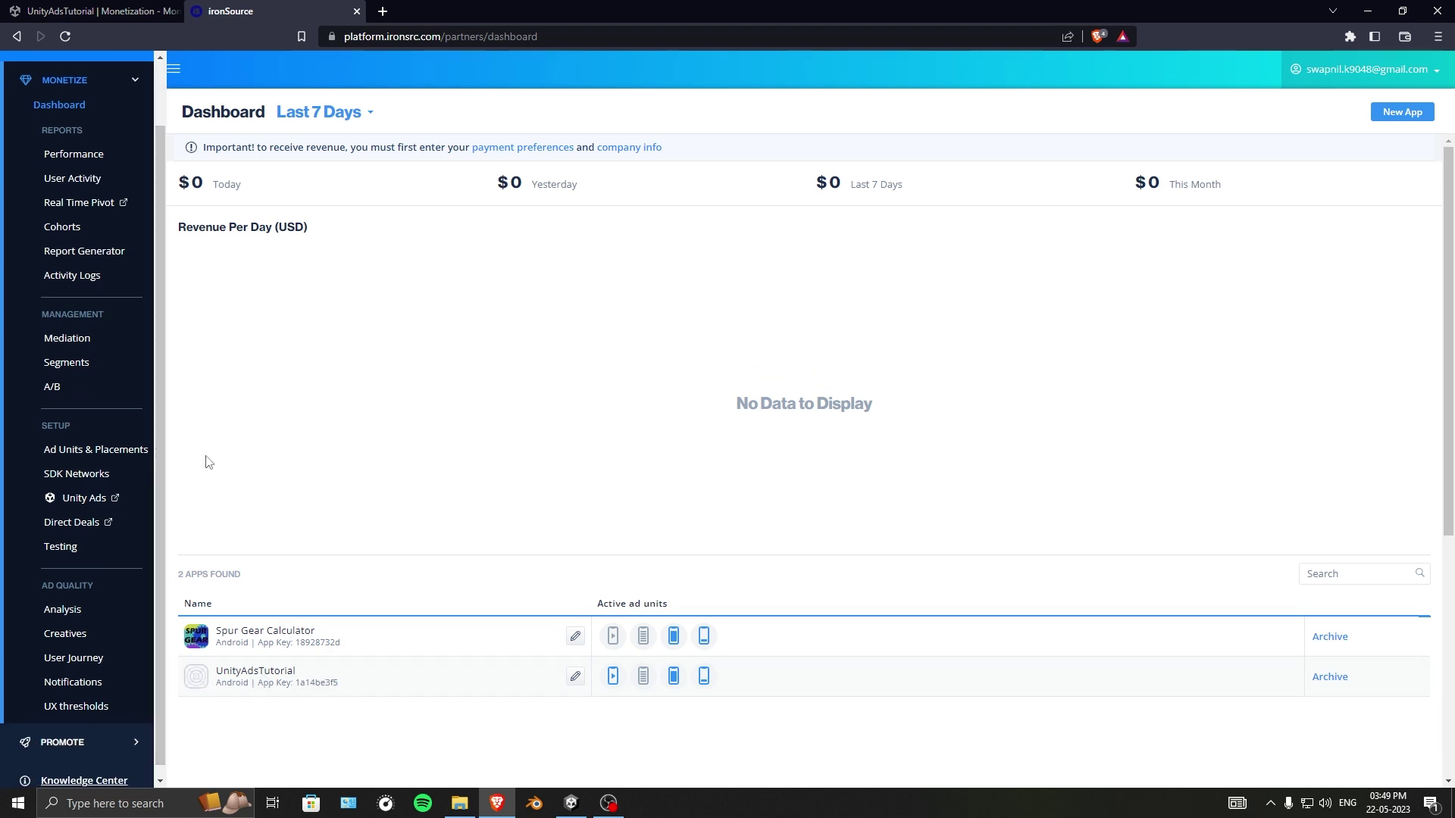
pyautogui.click(101, 481)
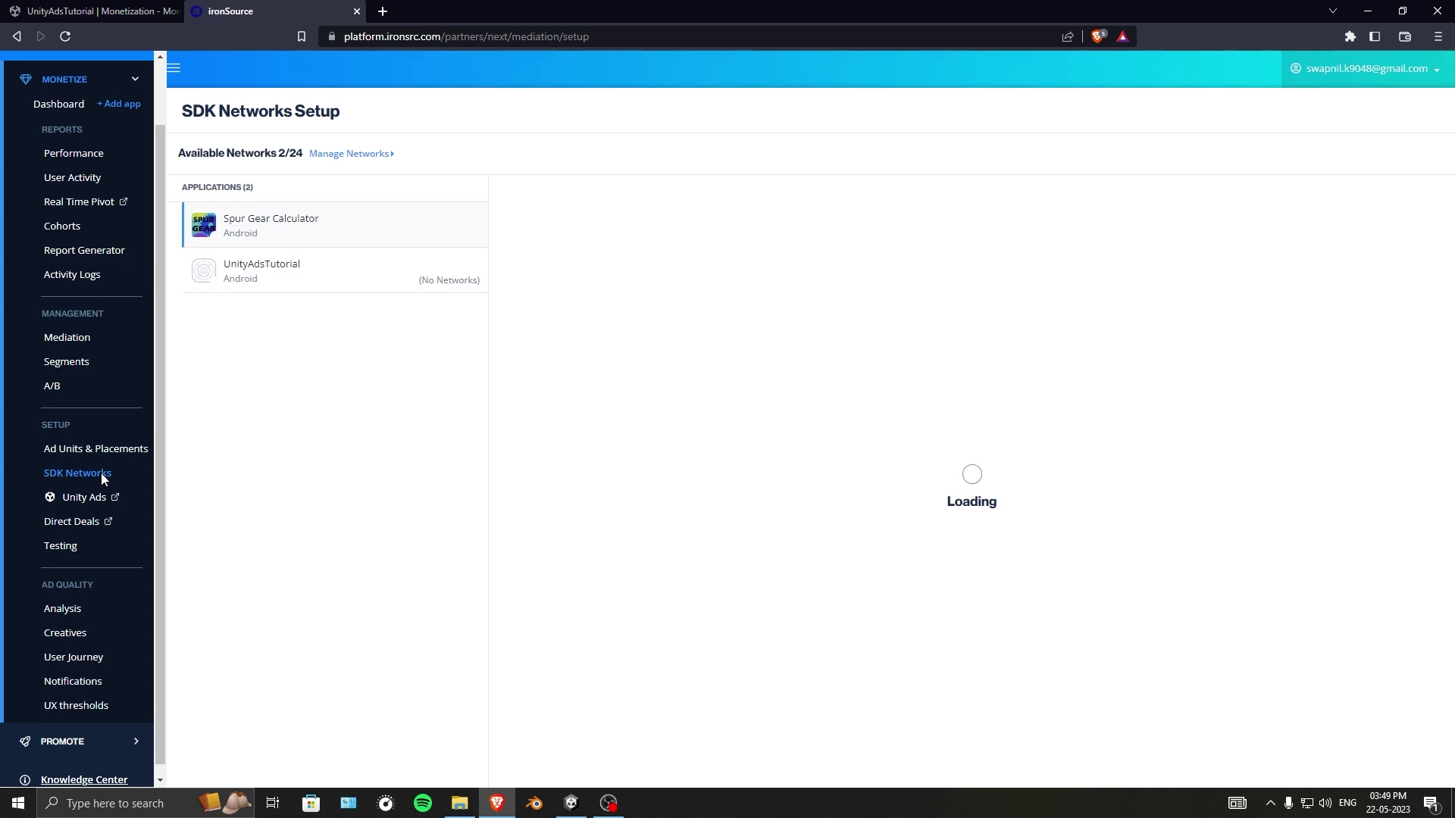
pyautogui.click(268, 274)
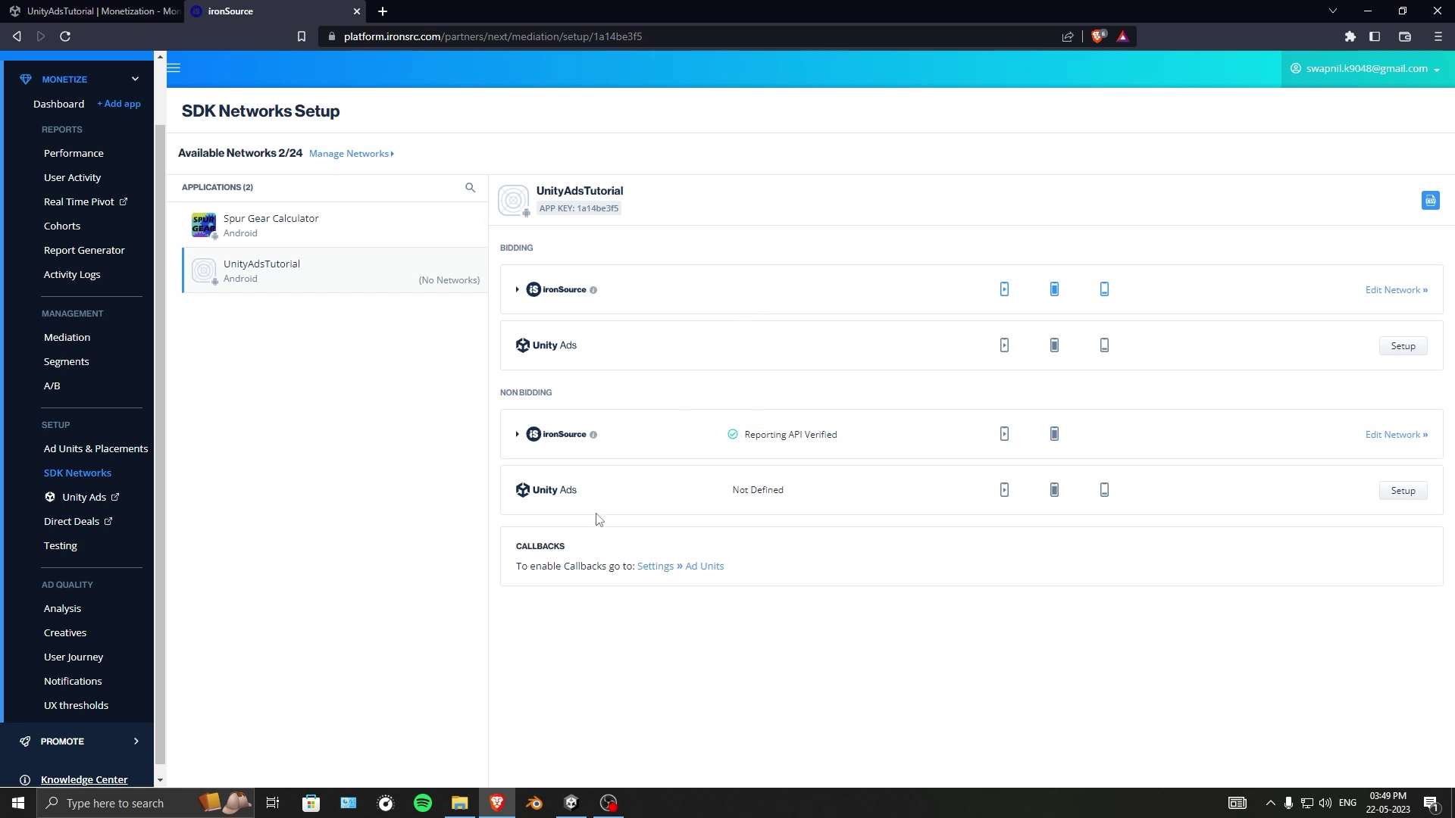
# Step: Check Unity Ads and its supported ad units in the list of manageable networks, then close the list
pyautogui.click(368, 158)
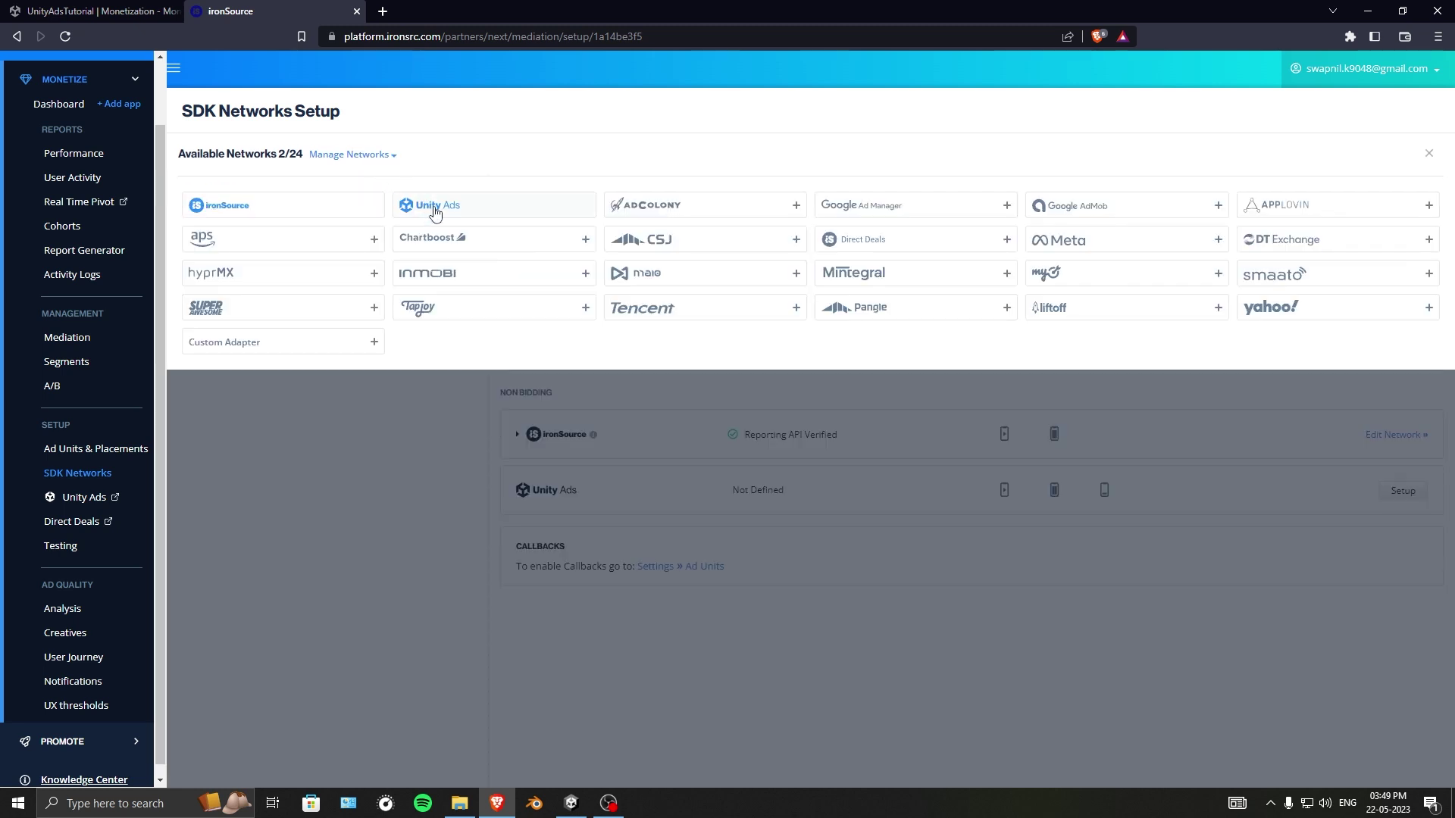
pyautogui.moveTo(435, 213)
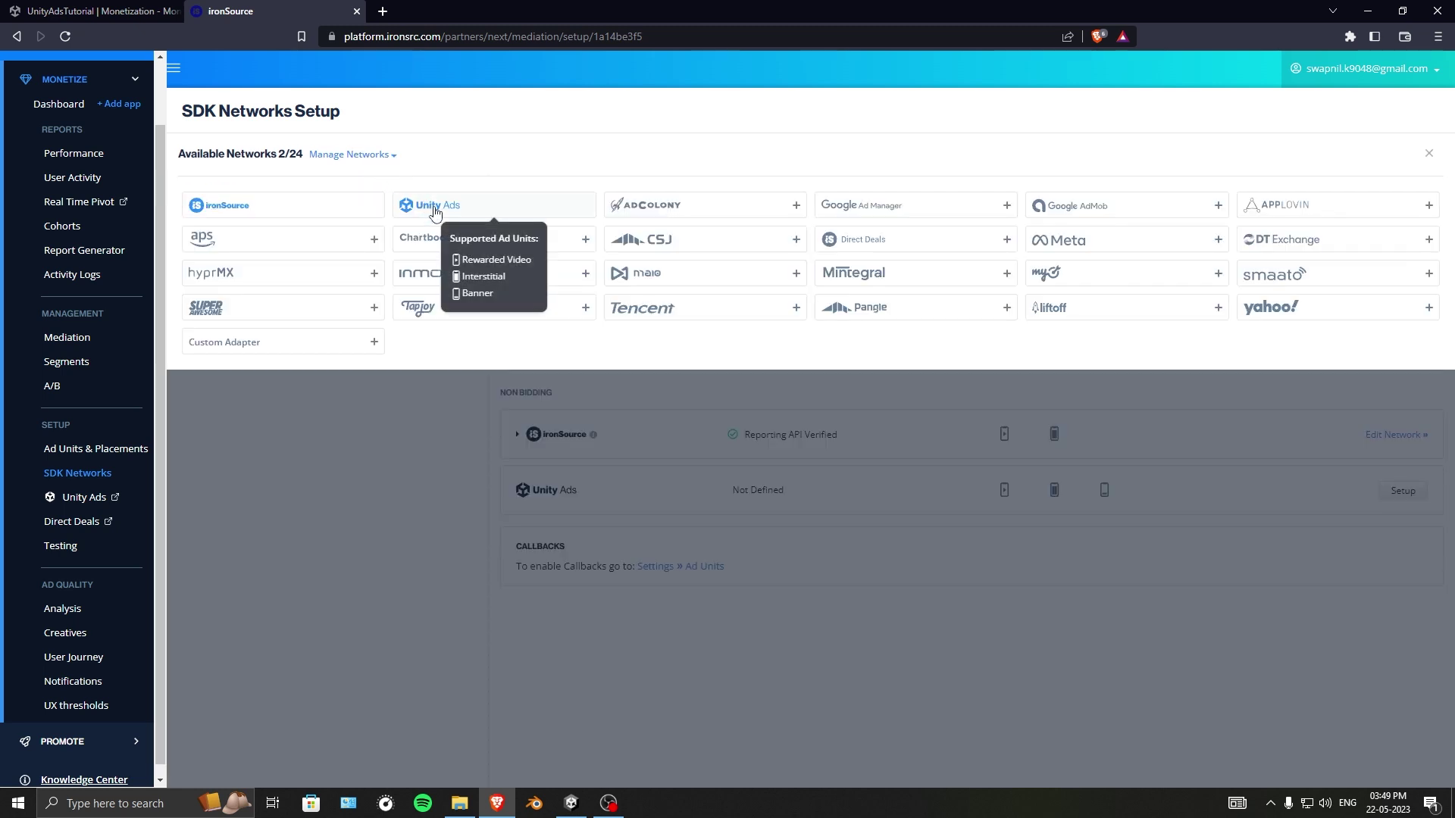
pyautogui.click(412, 524)
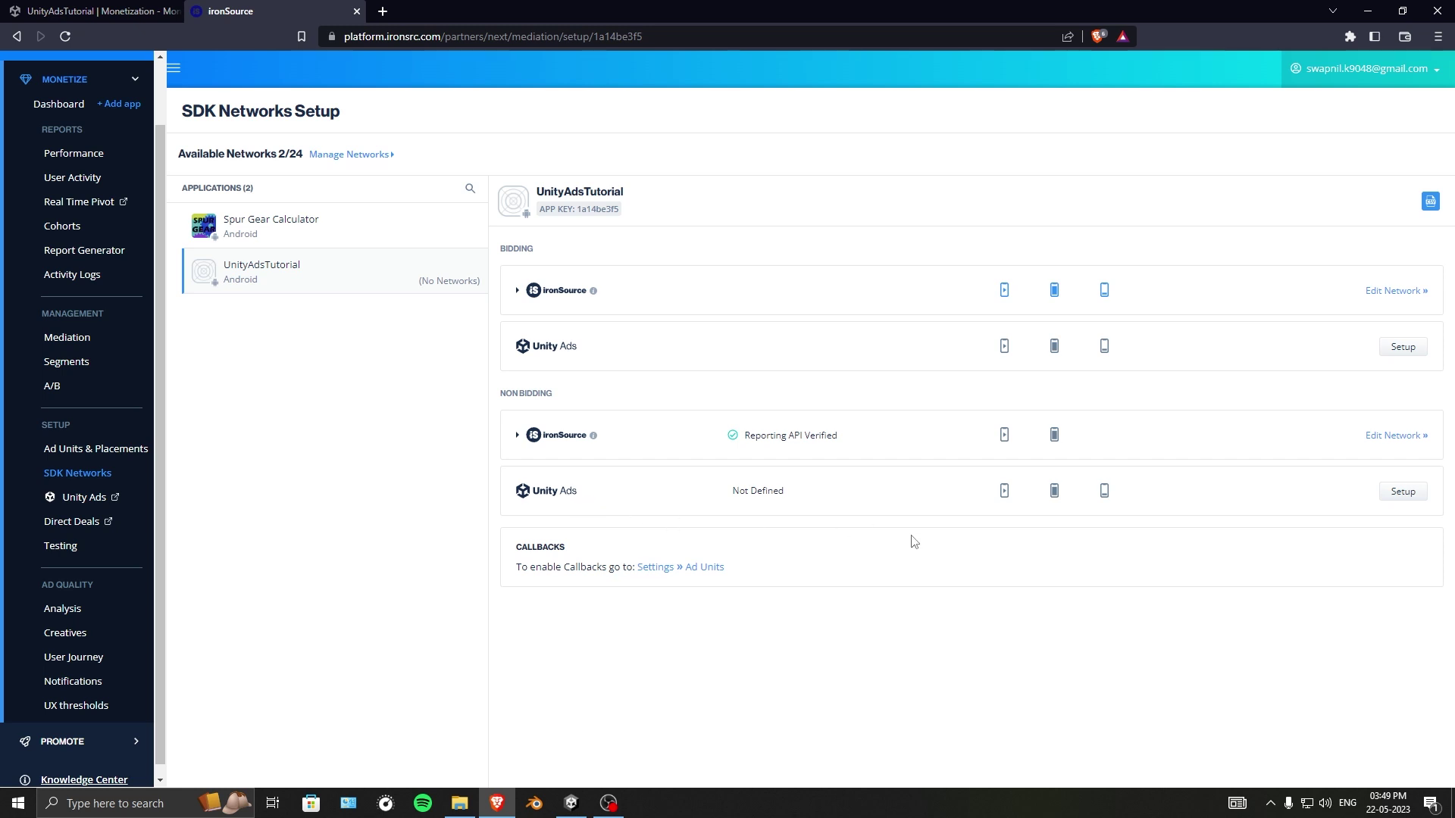
# Step: Open the non-bidding Unity Ads setup for UnityAdsTutorial and review its Interstitial, Banner and Rewarded Video settings
pyautogui.click(1402, 492)
pyautogui.click(700, 373)
pyautogui.click(896, 363)
pyautogui.click(606, 364)
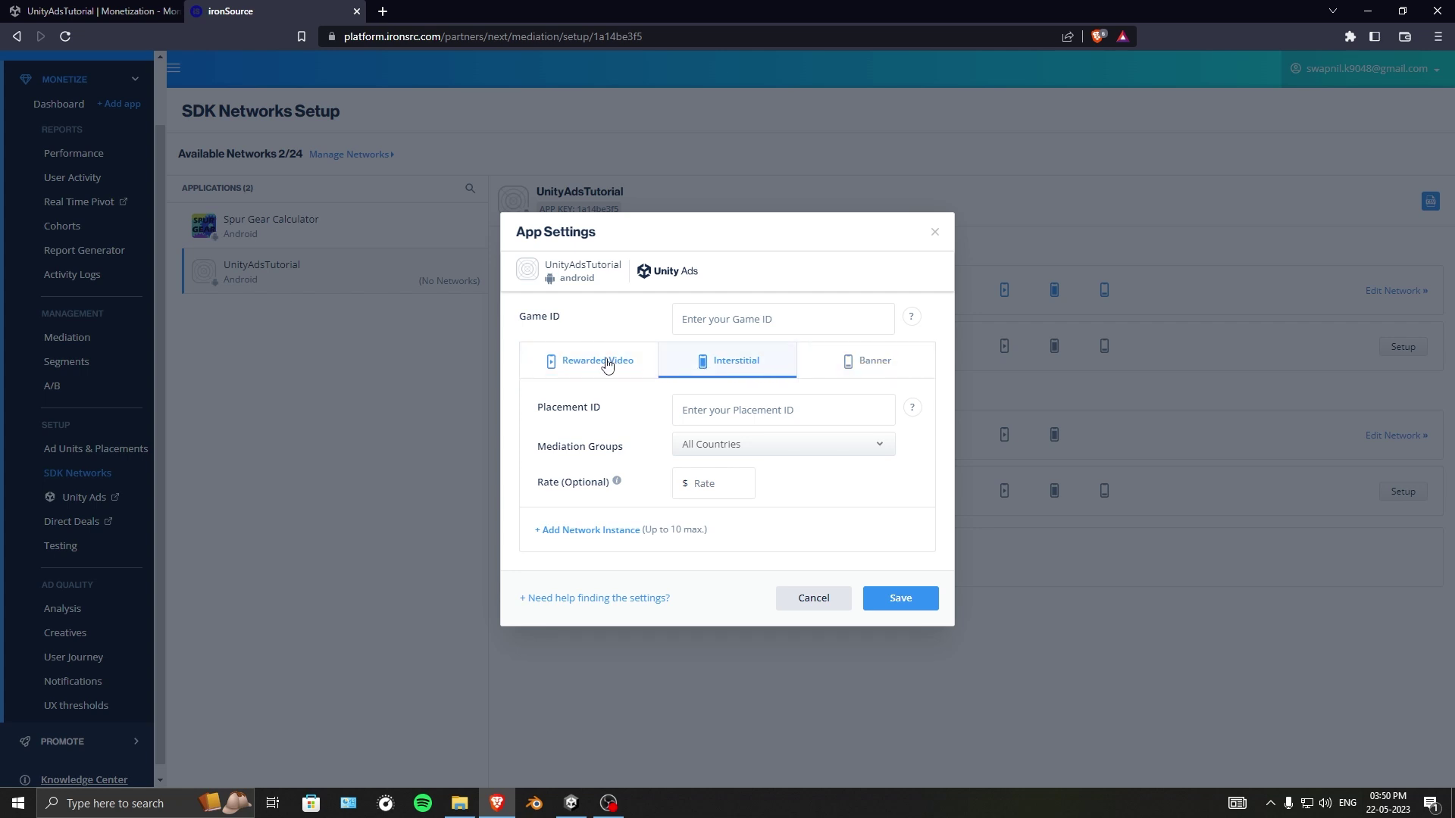
# Step: Copy the project's Android Game ID from Unity Monetization into the Game ID field of the Unity Ads app settings in ironSource
pyautogui.click(63, 5)
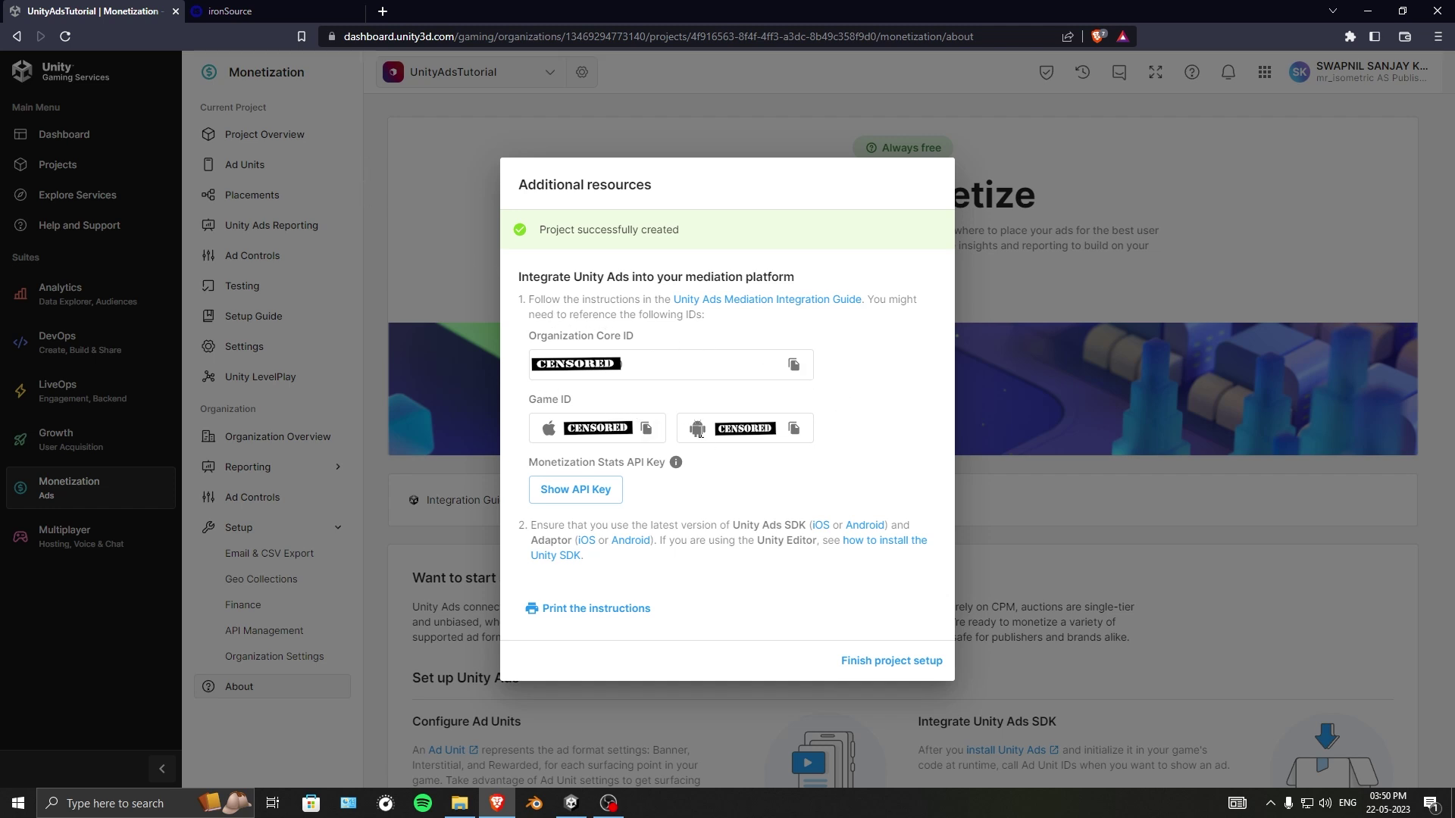
pyautogui.click(260, 11)
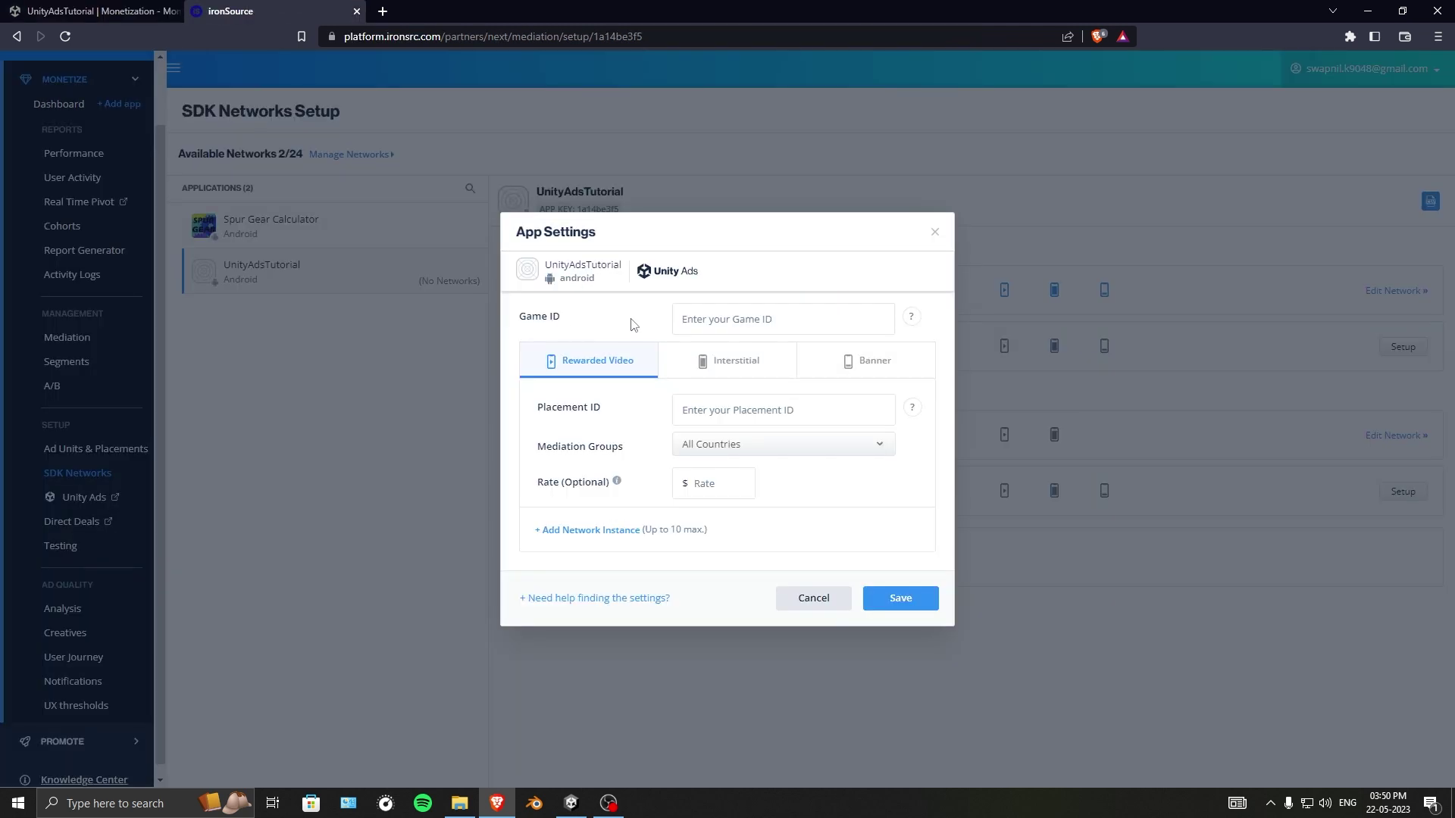
pyautogui.click(94, 12)
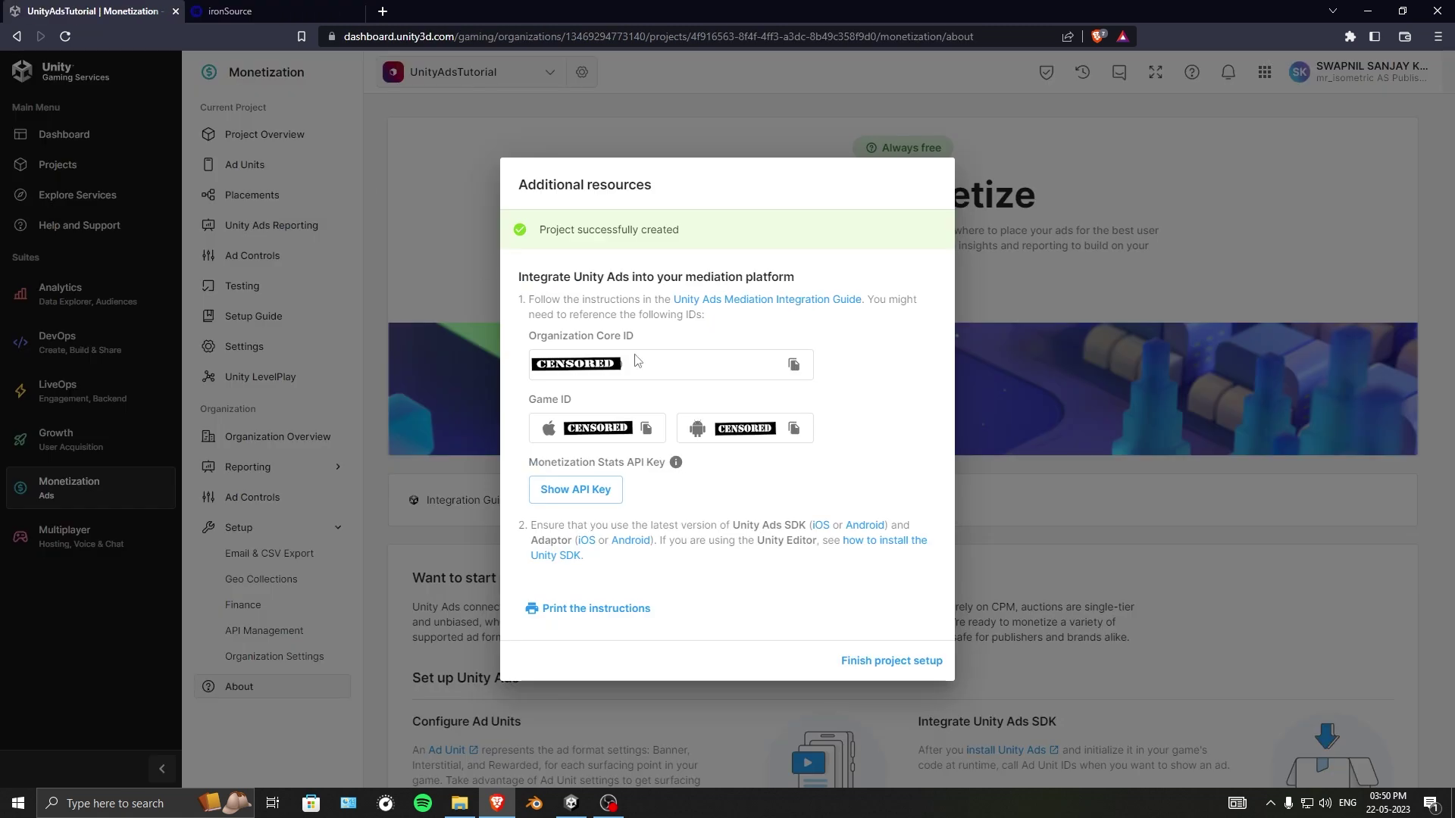
pyautogui.click(793, 428)
pyautogui.click(250, 9)
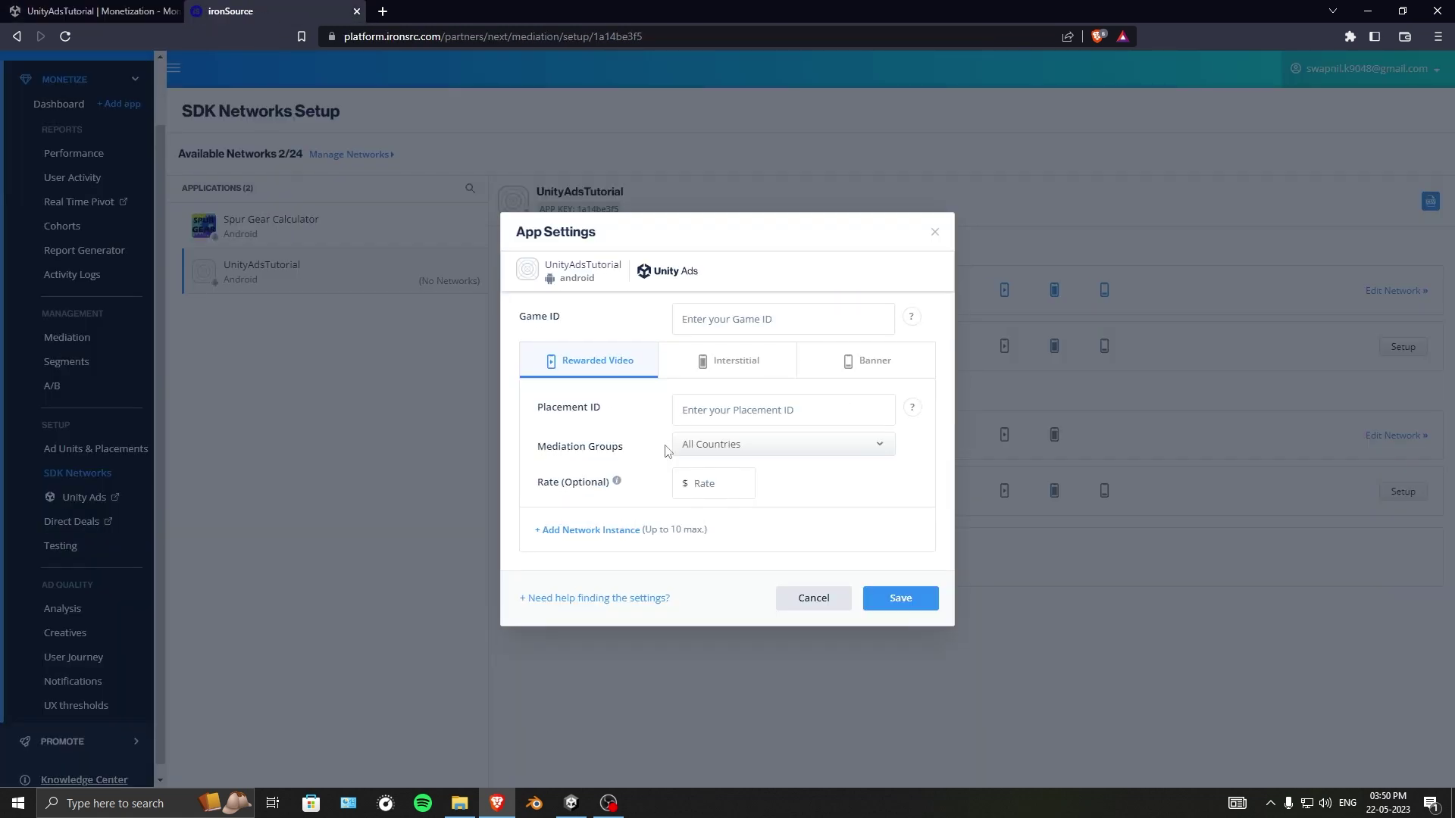
pyautogui.click(735, 322)
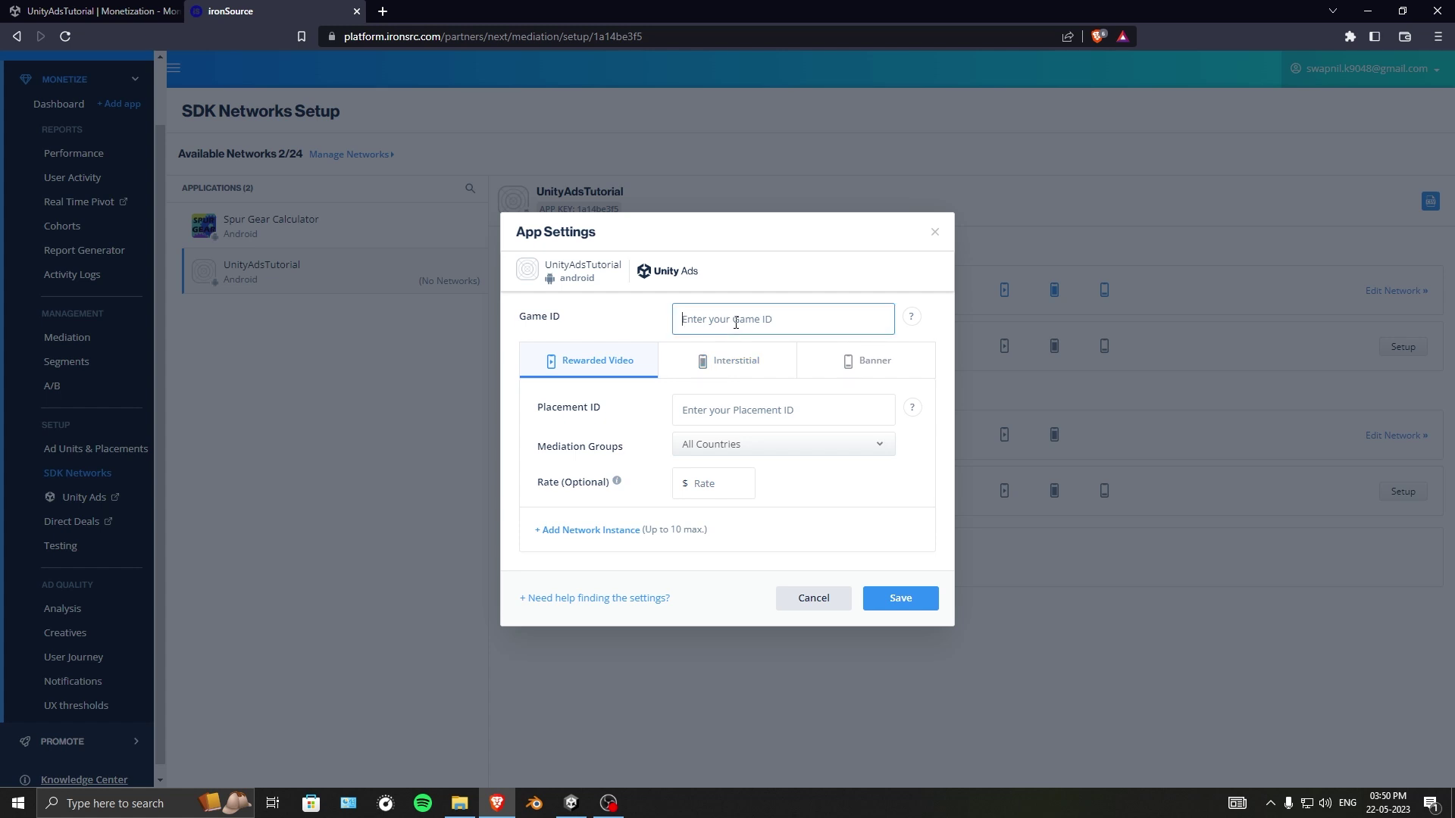
pyautogui.hotkey('ctrl', 'v')
pyautogui.click(612, 325)
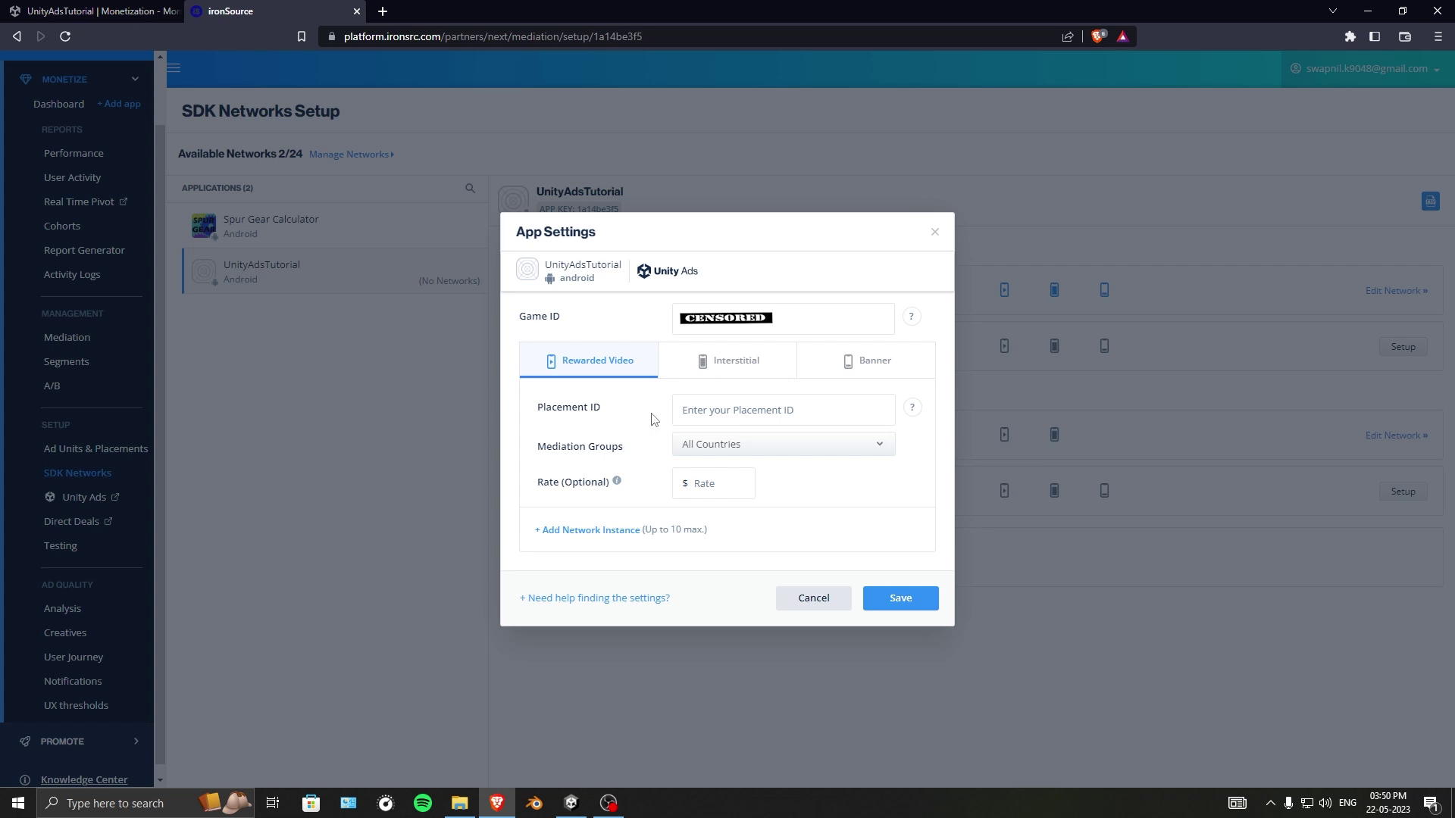
# Step: Switch to the Unity dashboard, finish the UnityAdsTutorial project setup and open its Placements list
pyautogui.click(114, 9)
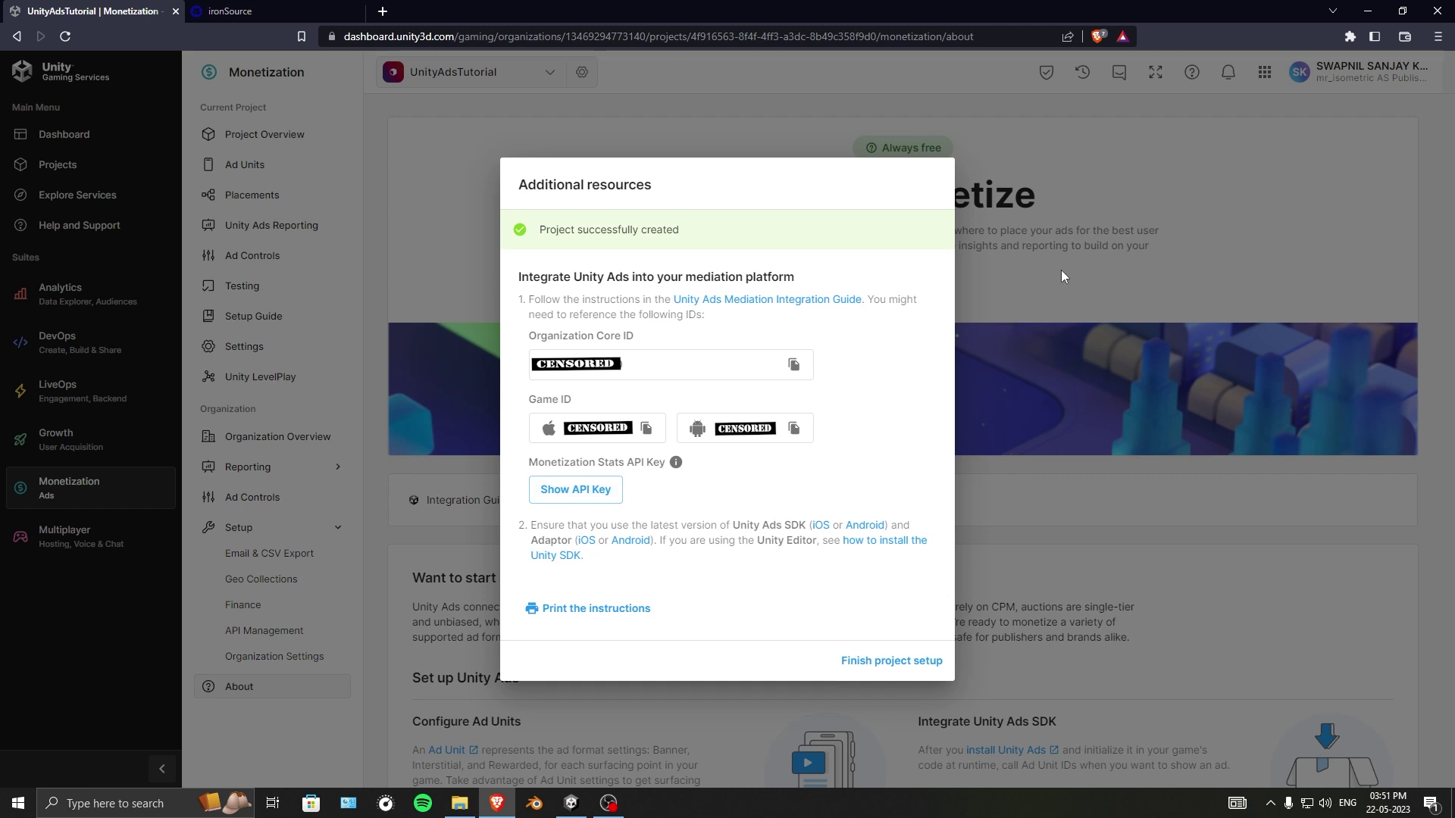
pyautogui.click(898, 663)
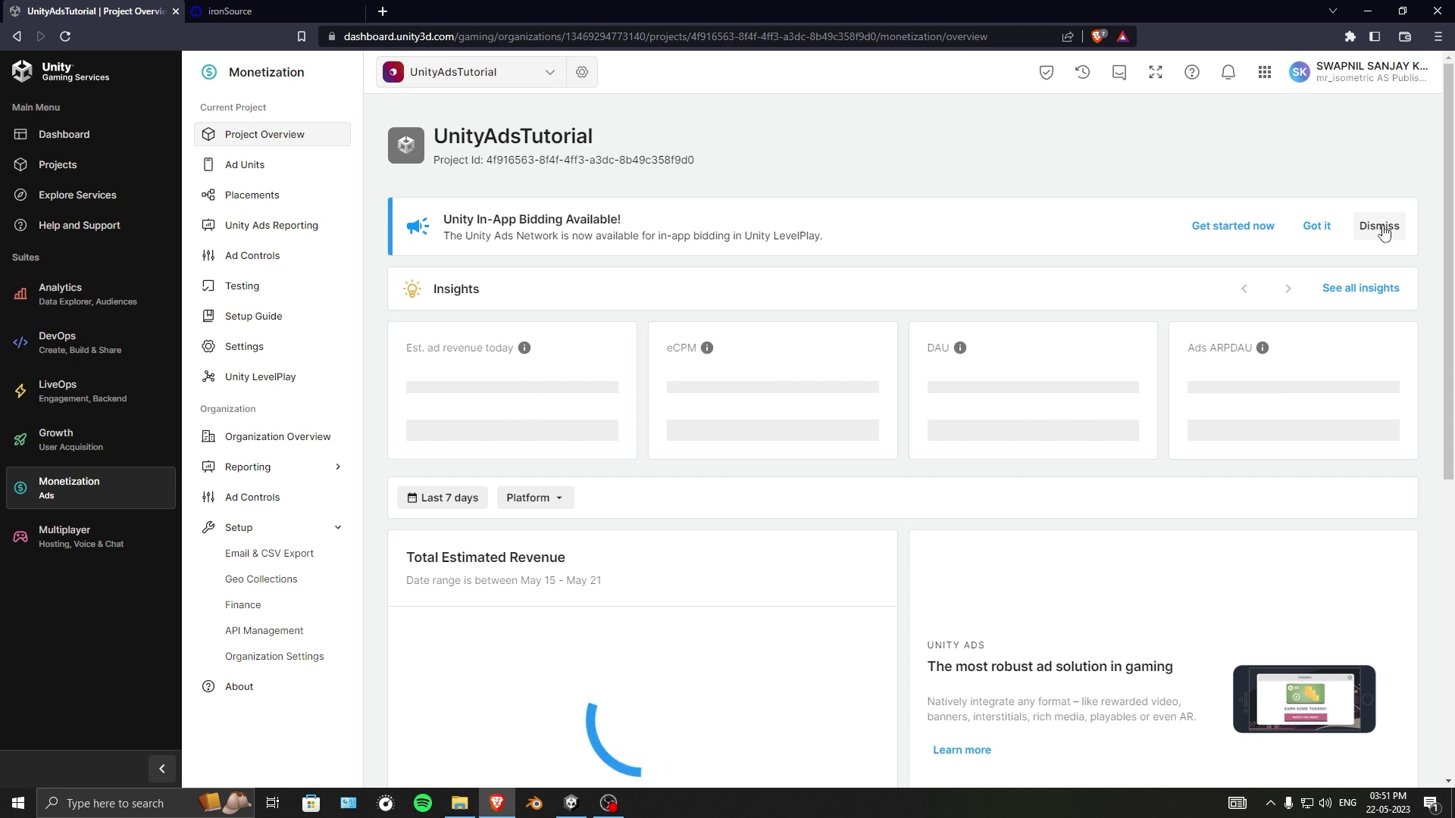
pyautogui.click(234, 202)
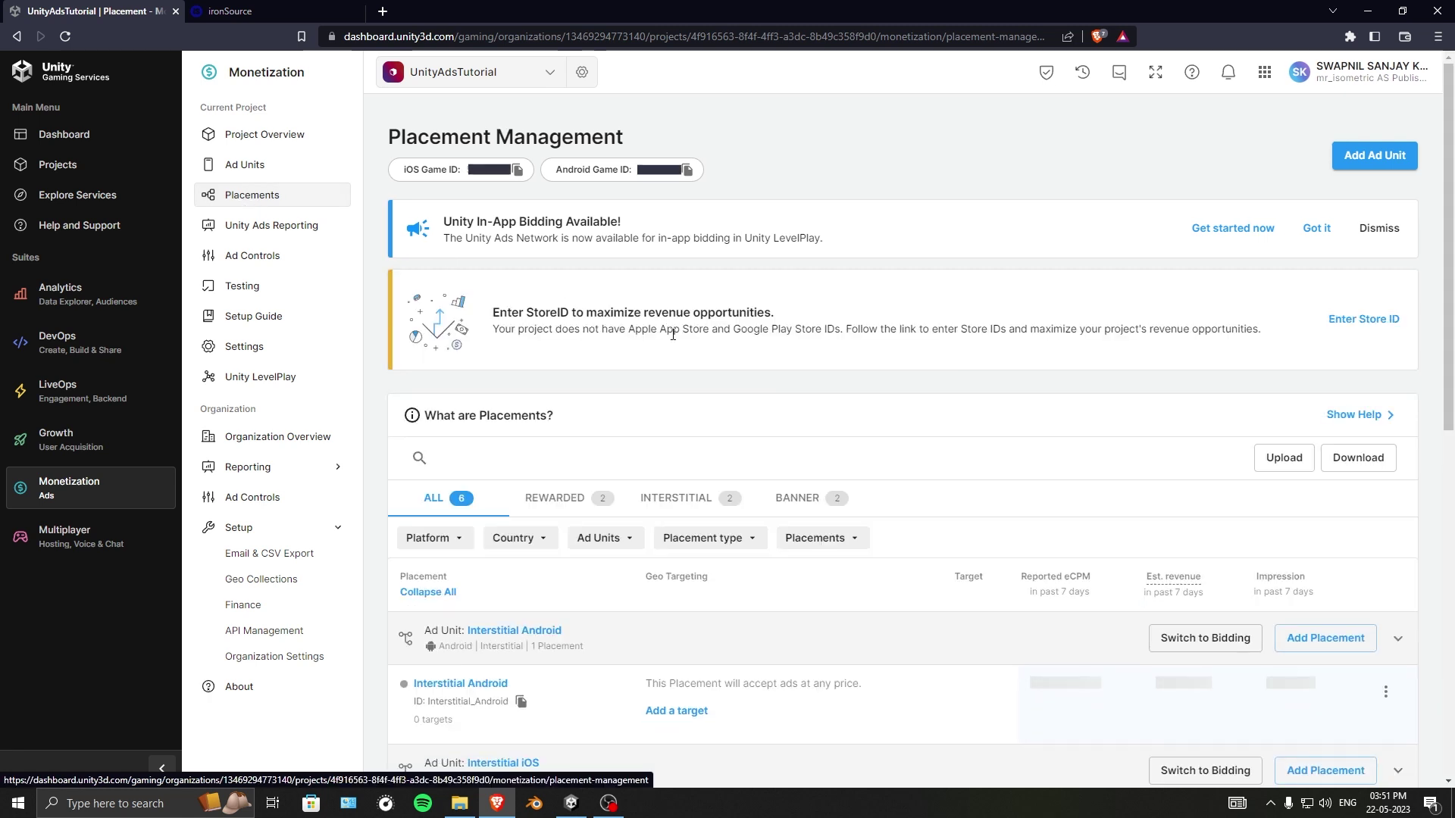
pyautogui.moveTo(1448, 233); pyautogui.dragTo(1453, 457)
pyautogui.scroll(3, 596, 357)
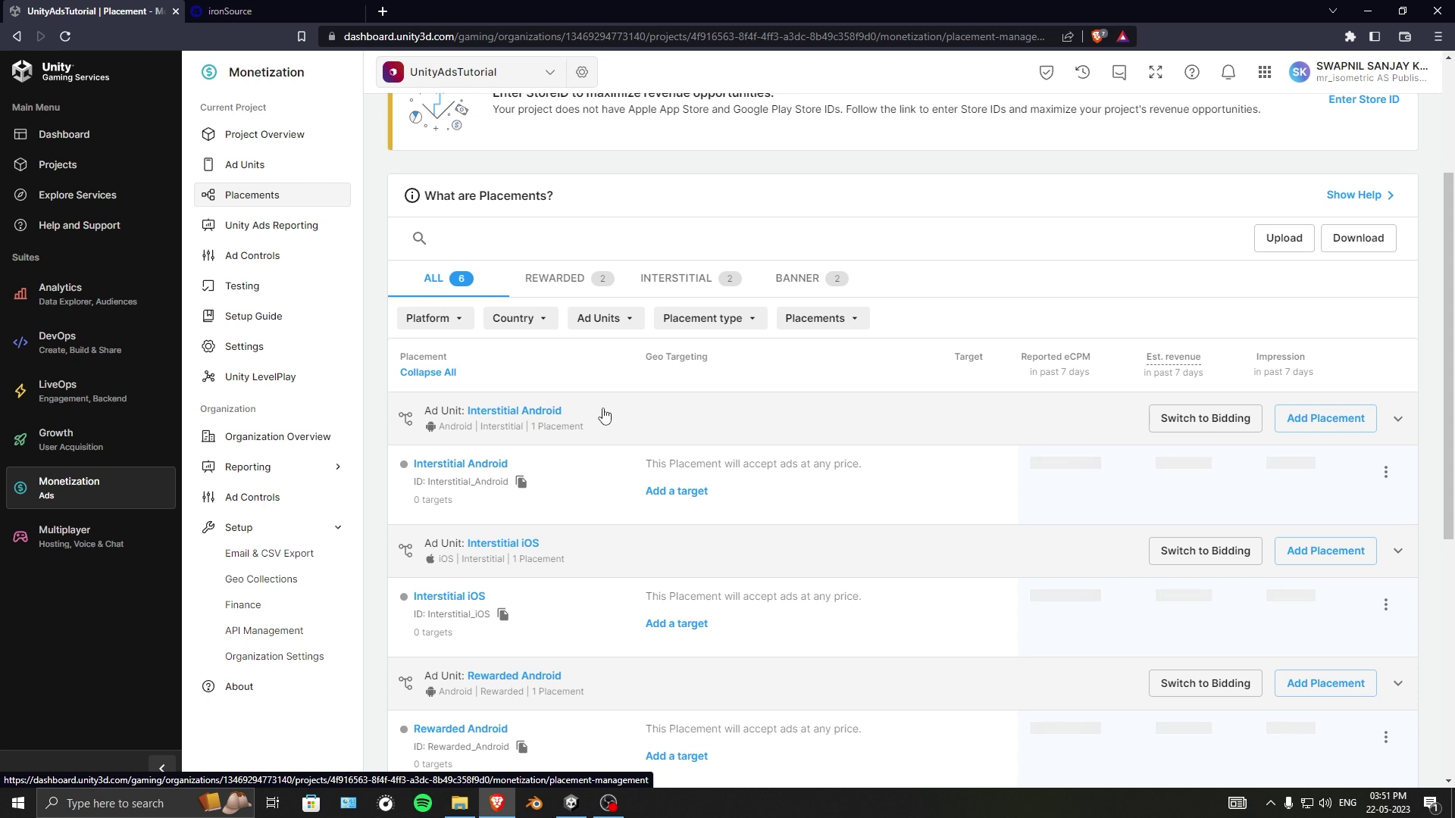
# Step: Look through the Rewarded, Interstitial and Banner placements and compare them with the placement fields in ironSource
pyautogui.click(568, 279)
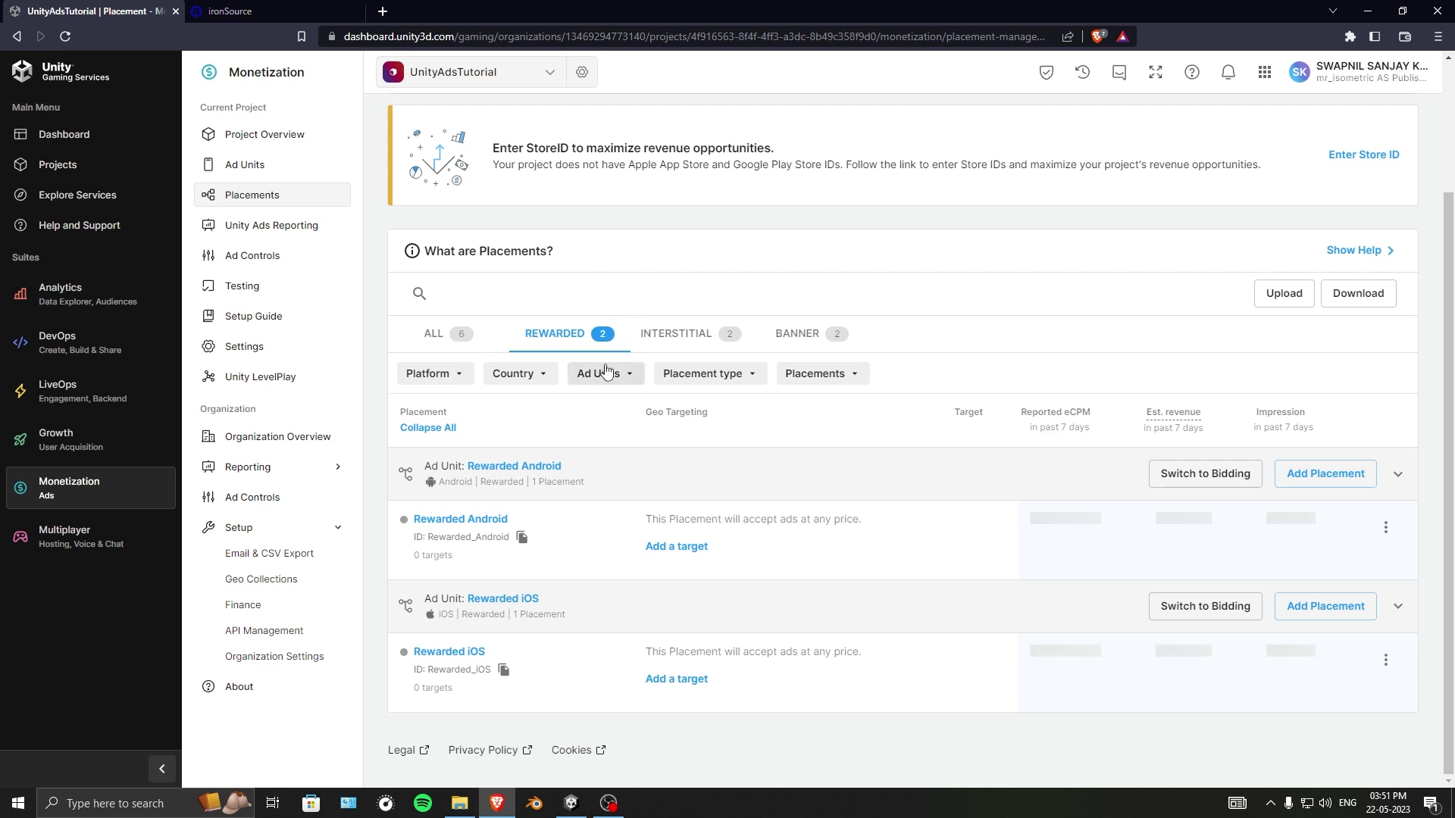
pyautogui.click(674, 342)
pyautogui.click(823, 507)
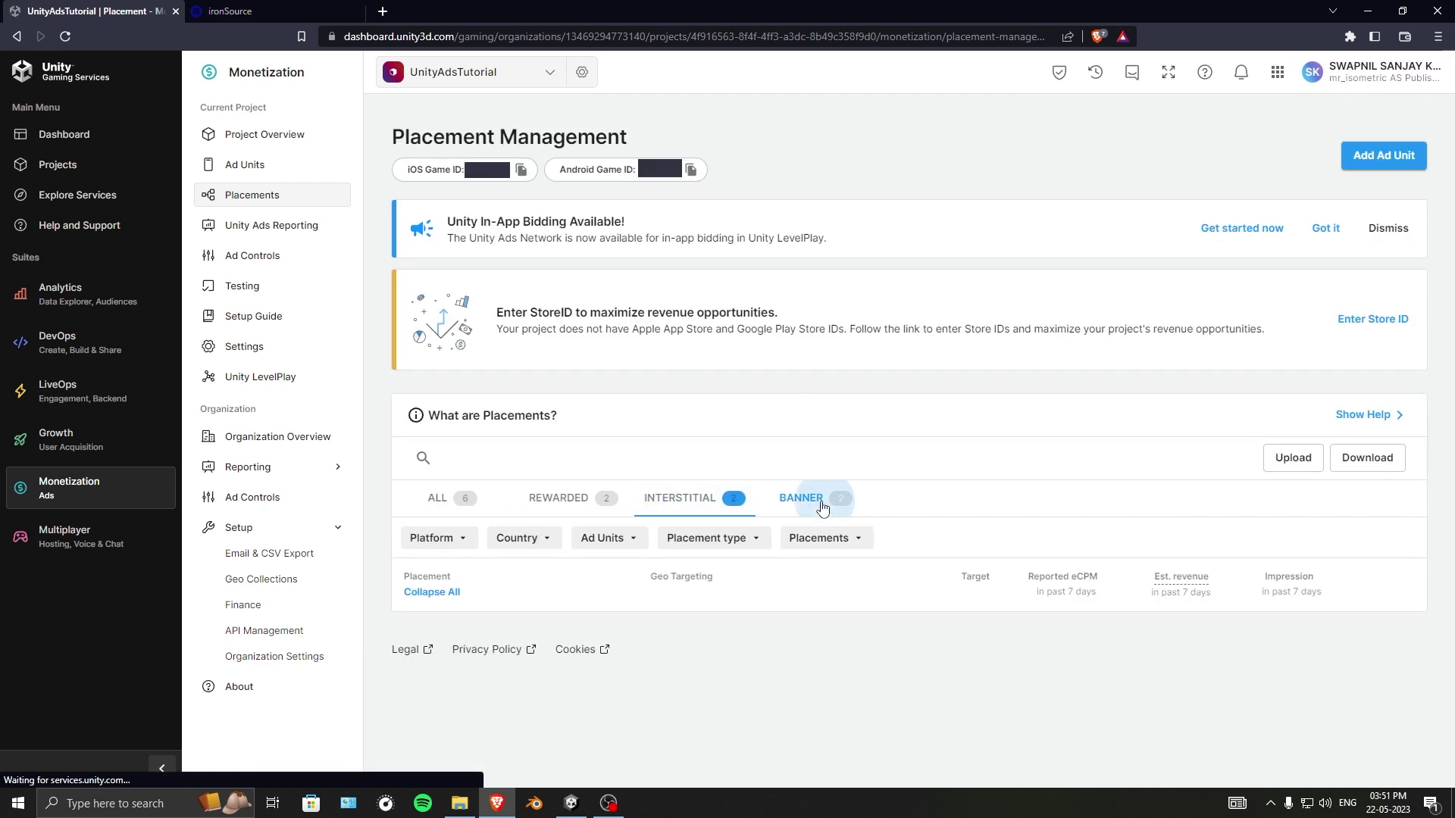
pyautogui.click(276, 11)
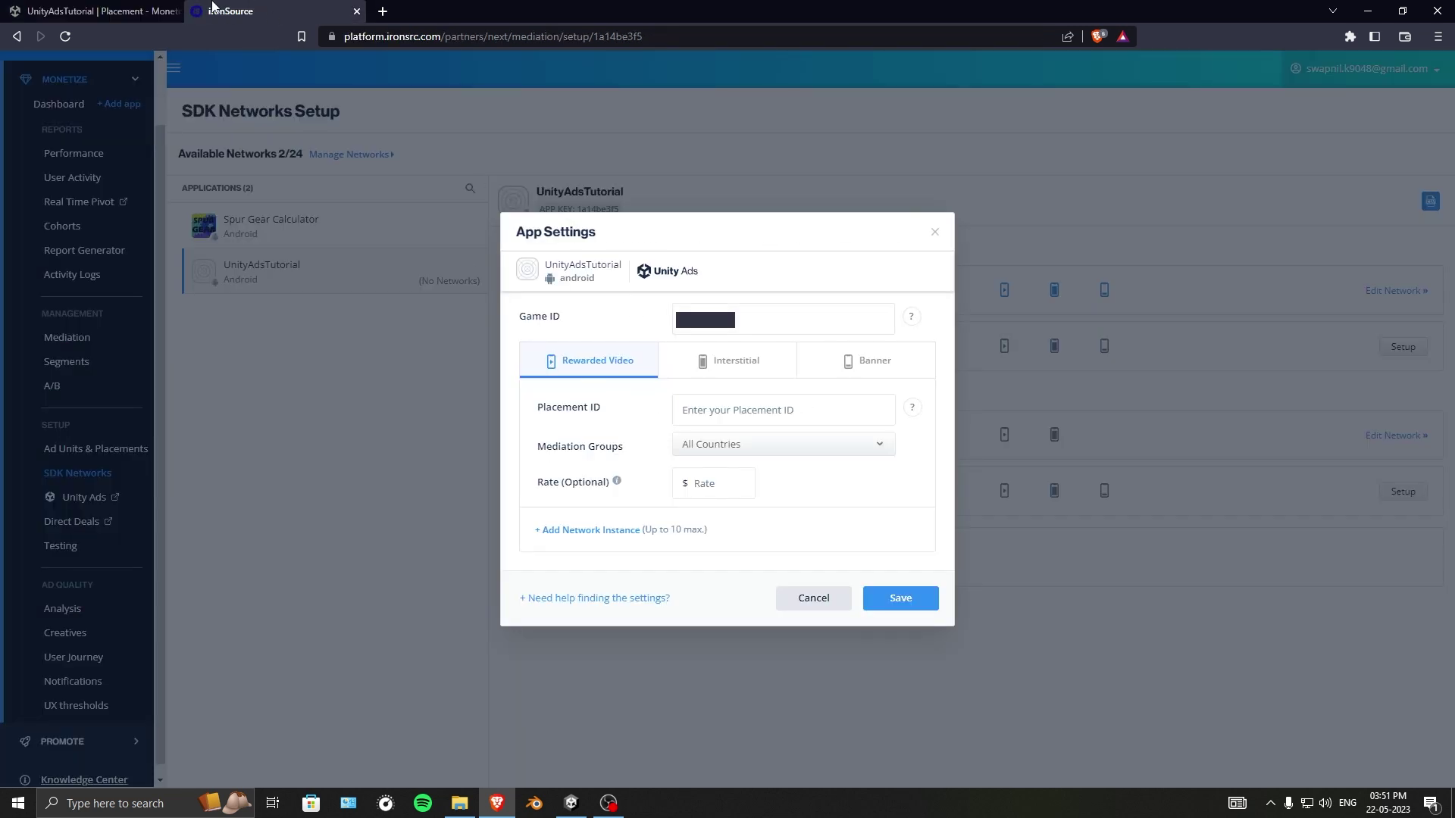
pyautogui.click(98, 10)
# Step: Copy the Rewarded Android placement ID from Unity and set it as the Rewarded Video Placement ID in ironSource, Rewarded_Android
pyautogui.click(592, 503)
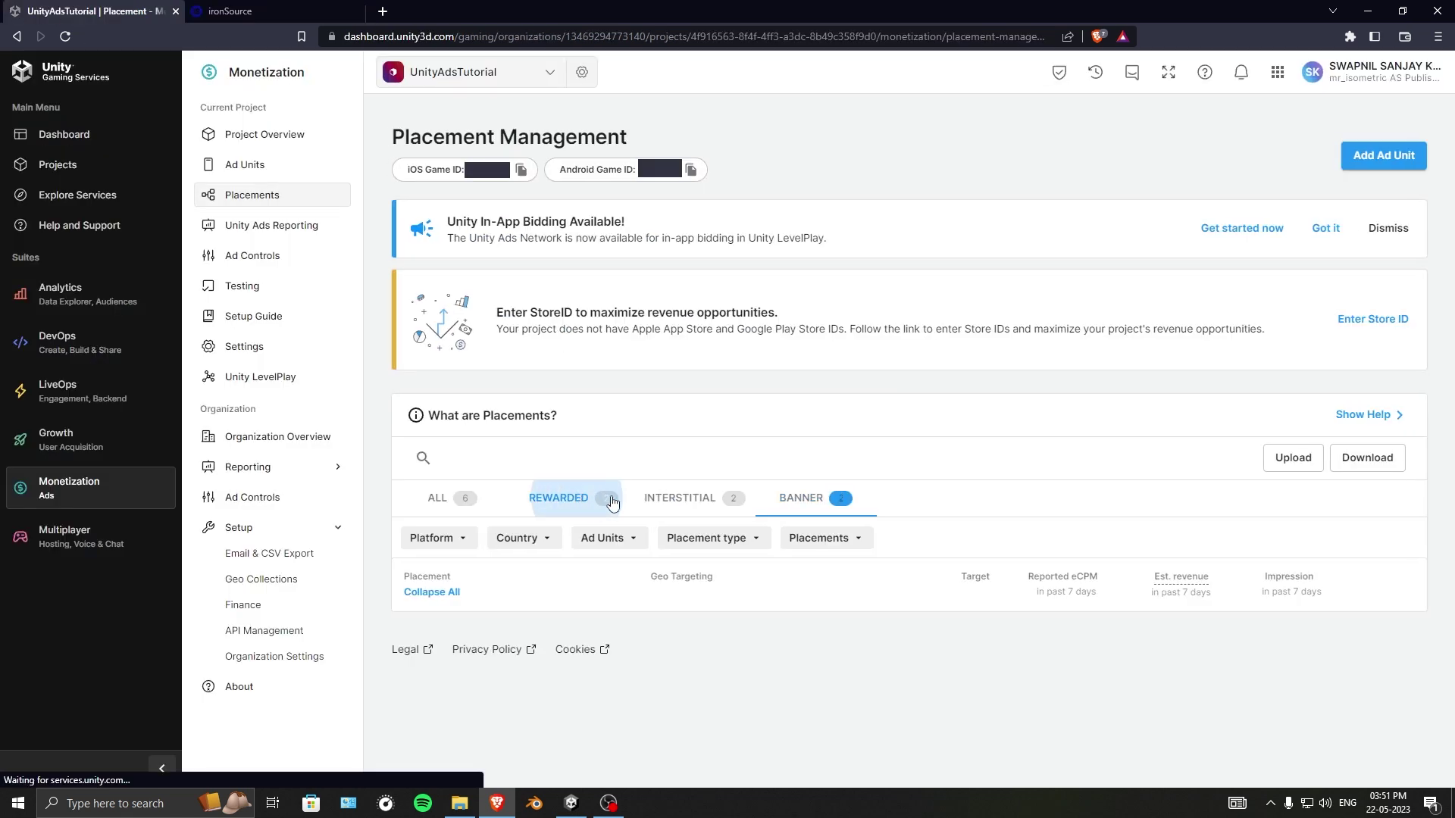
pyautogui.scroll(-2, 728, 601)
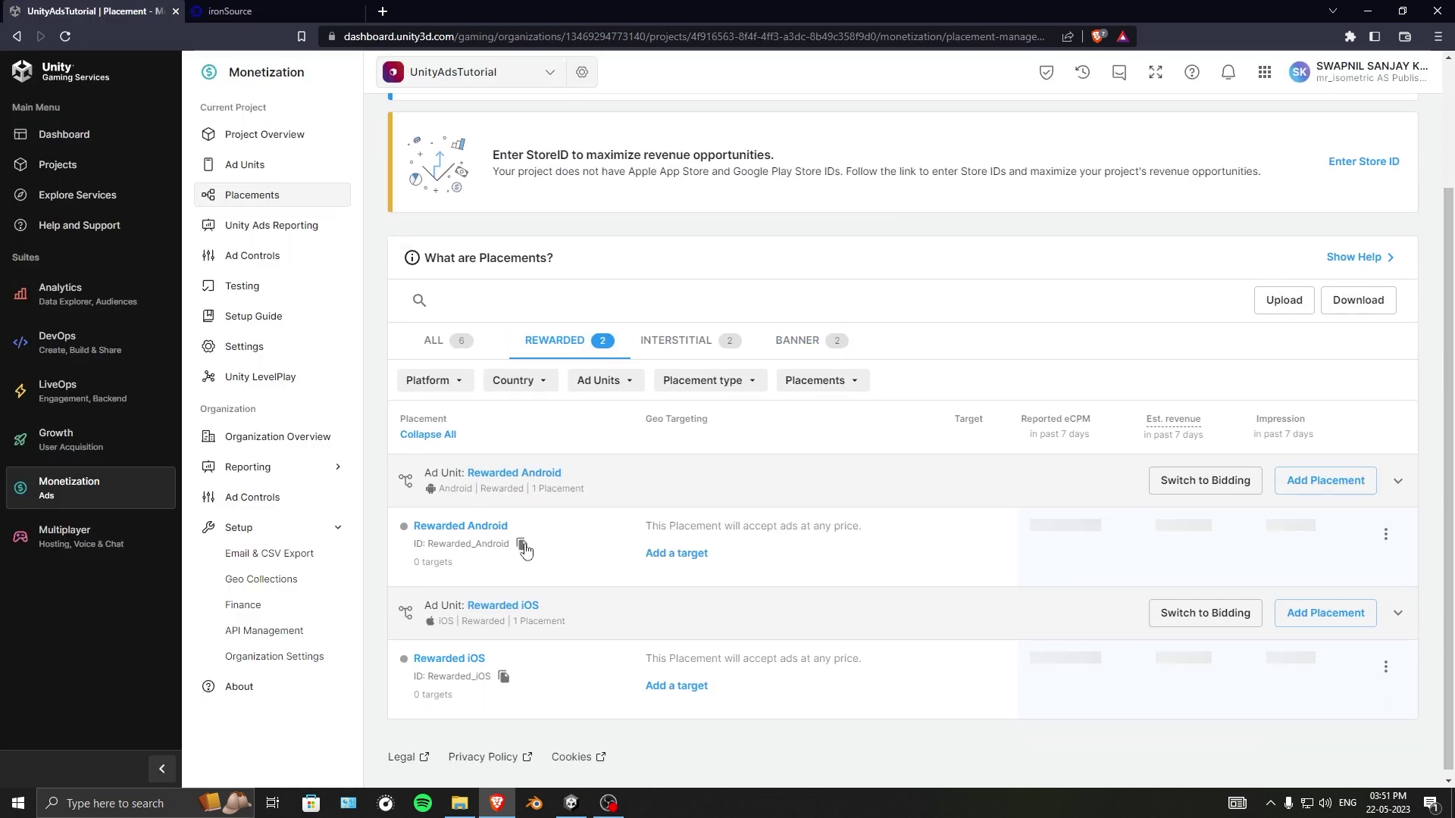
pyautogui.click(503, 679)
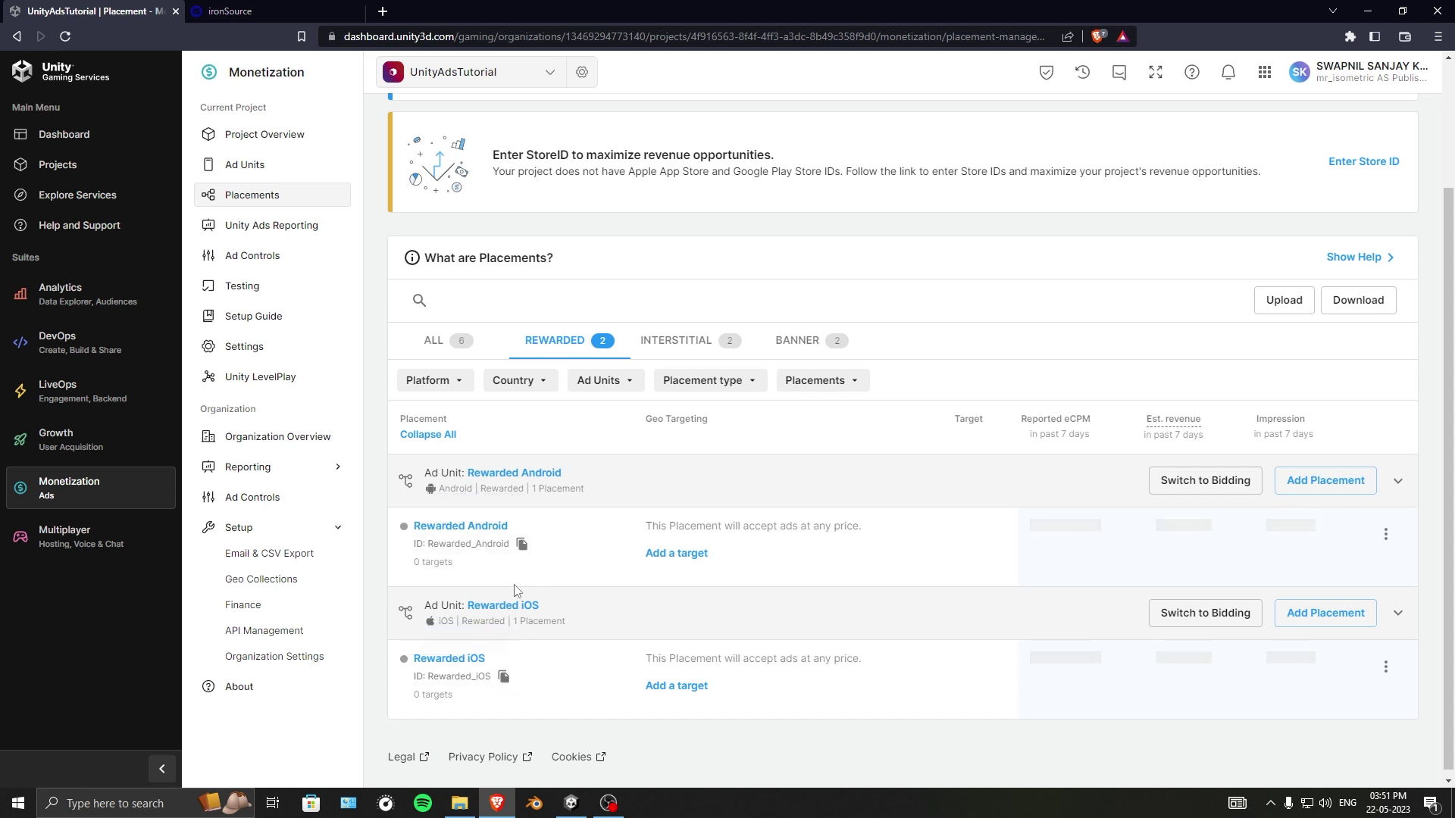
pyautogui.click(522, 545)
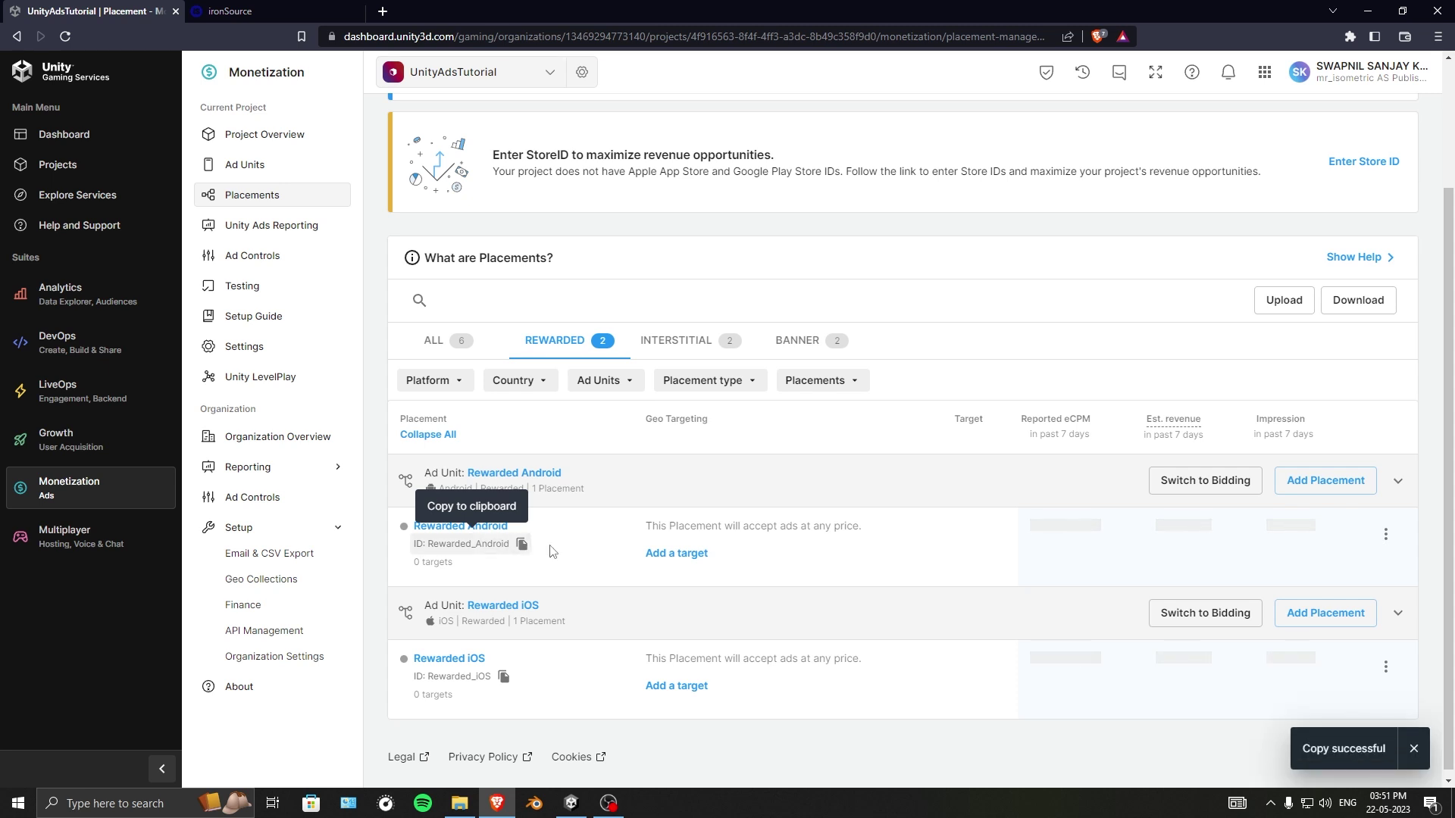
pyautogui.click(261, 12)
pyautogui.click(714, 409)
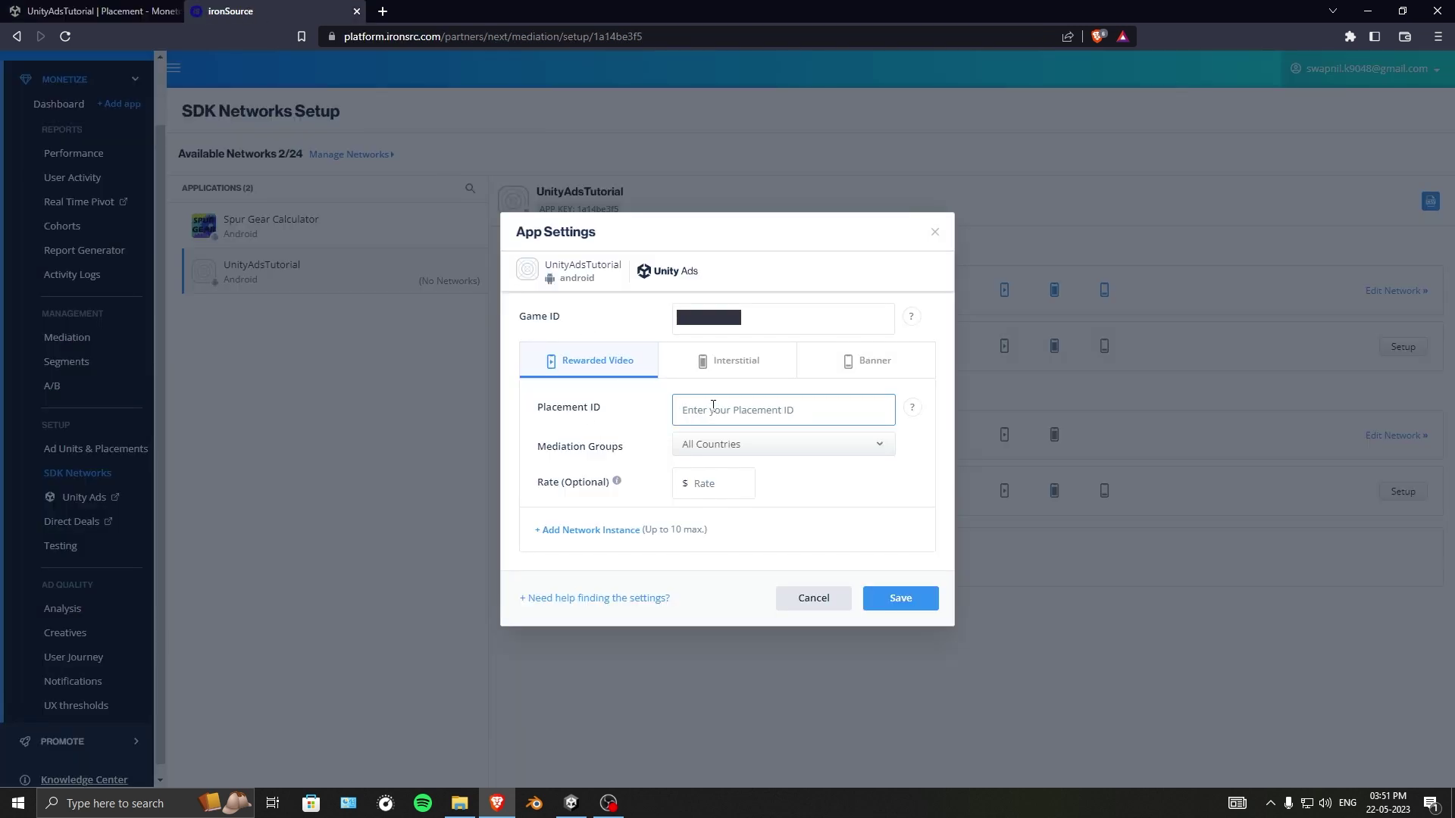
pyautogui.hotkey('ctrl', 'v')
# Step: Copy the Interstitial Android placement ID from Unity and set it as the Interstitial Placement ID in ironSource, Interstitial_Android
pyautogui.click(734, 360)
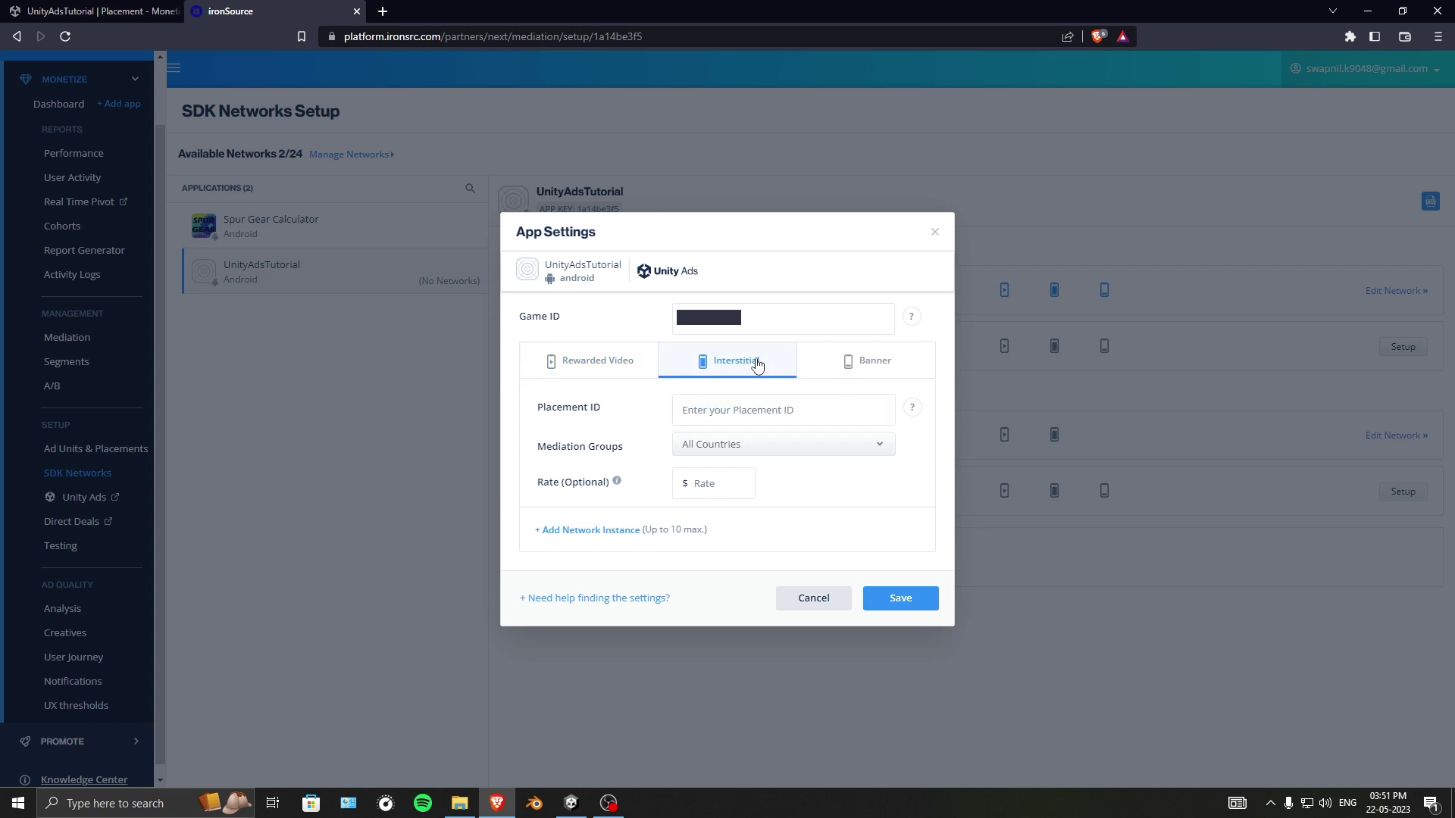
pyautogui.click(99, 11)
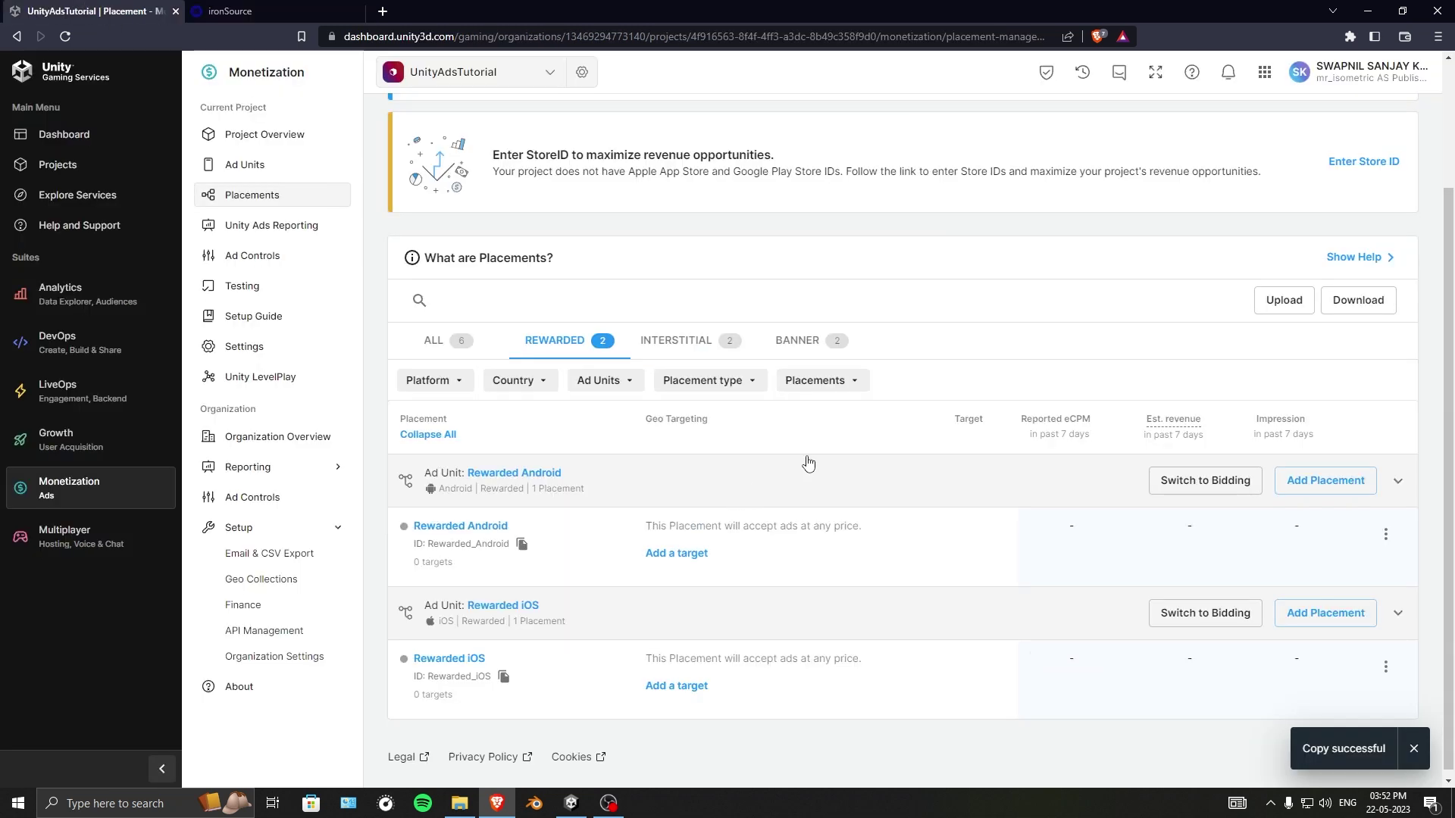
pyautogui.click(693, 337)
pyautogui.scroll(-2, 1375, 514)
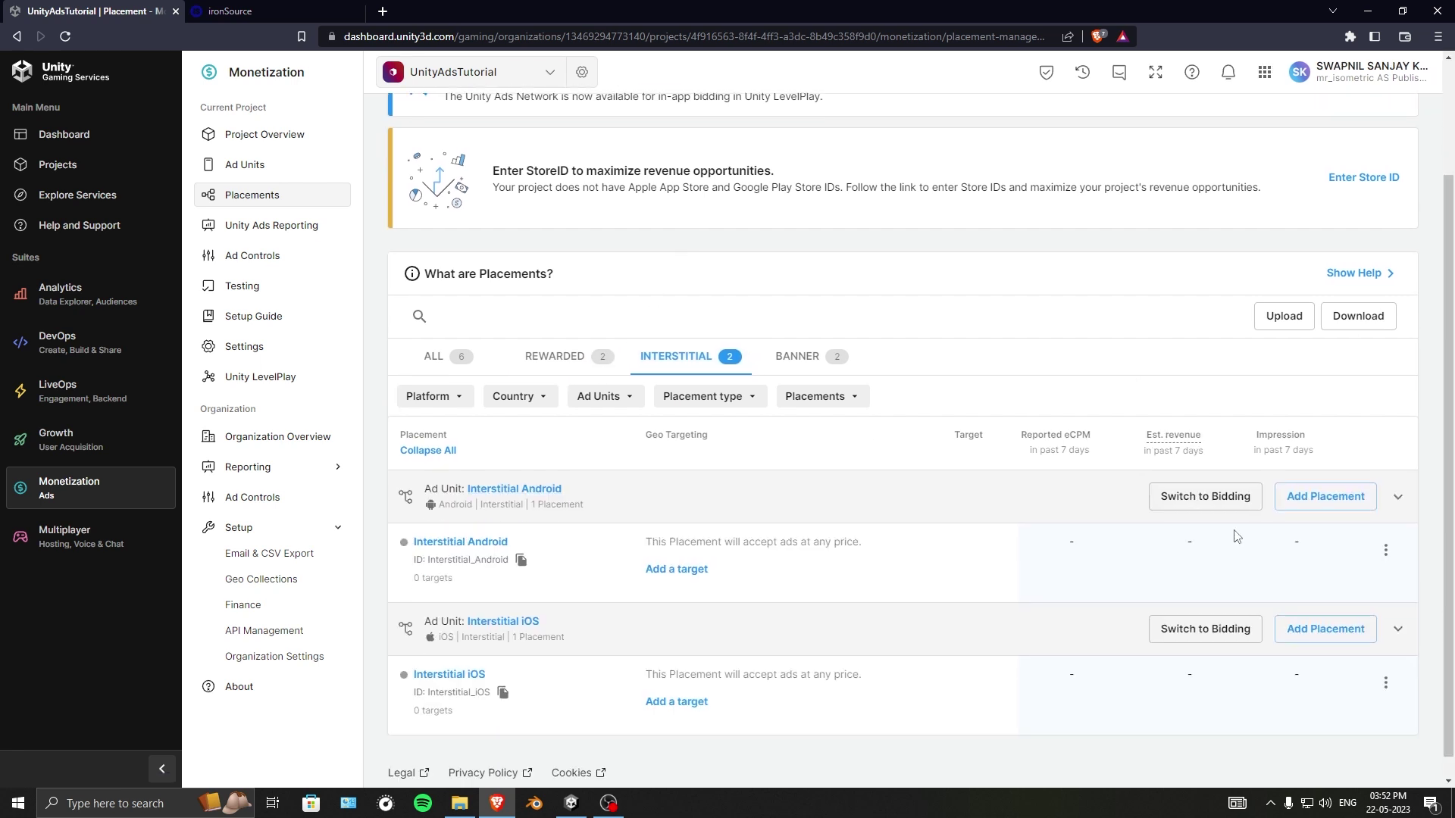
pyautogui.click(520, 560)
pyautogui.click(294, 13)
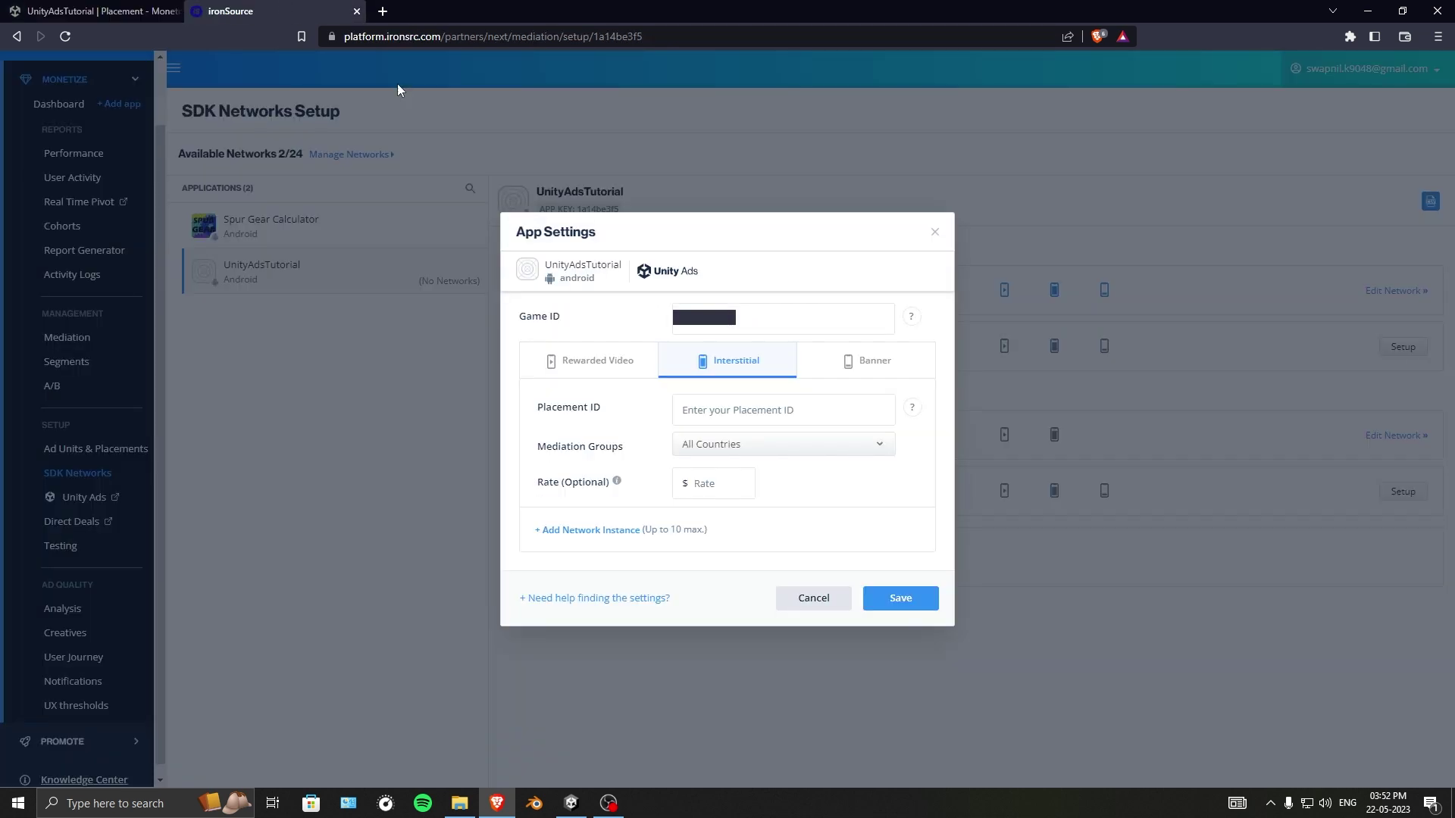
pyautogui.click(805, 412)
pyautogui.hotkey('ctrl', 'v')
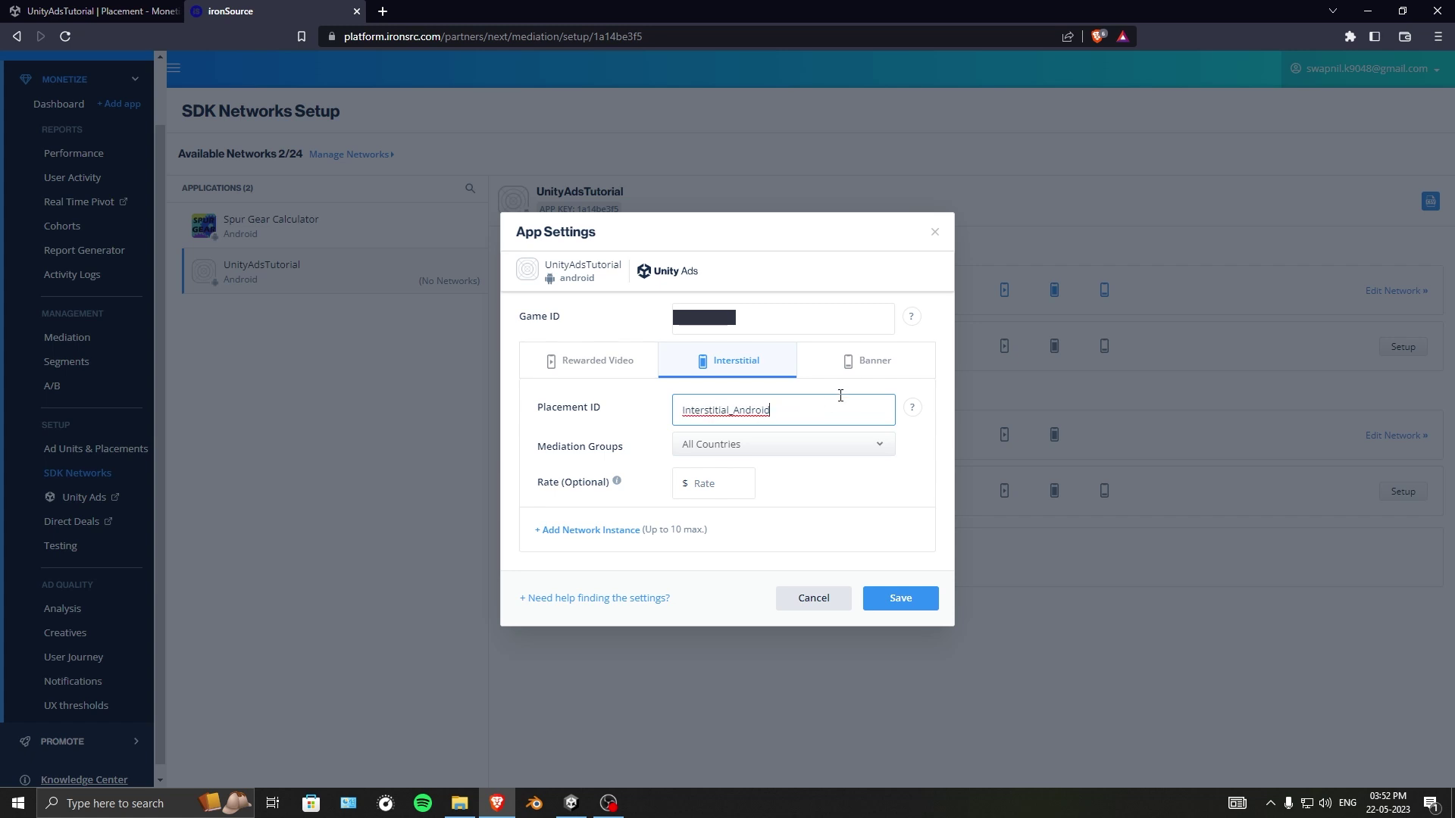
# Step: Copy the Banner Android placement ID from Unity and set it as the Banner Placement ID in ironSource, Banner_Android
pyautogui.click(864, 361)
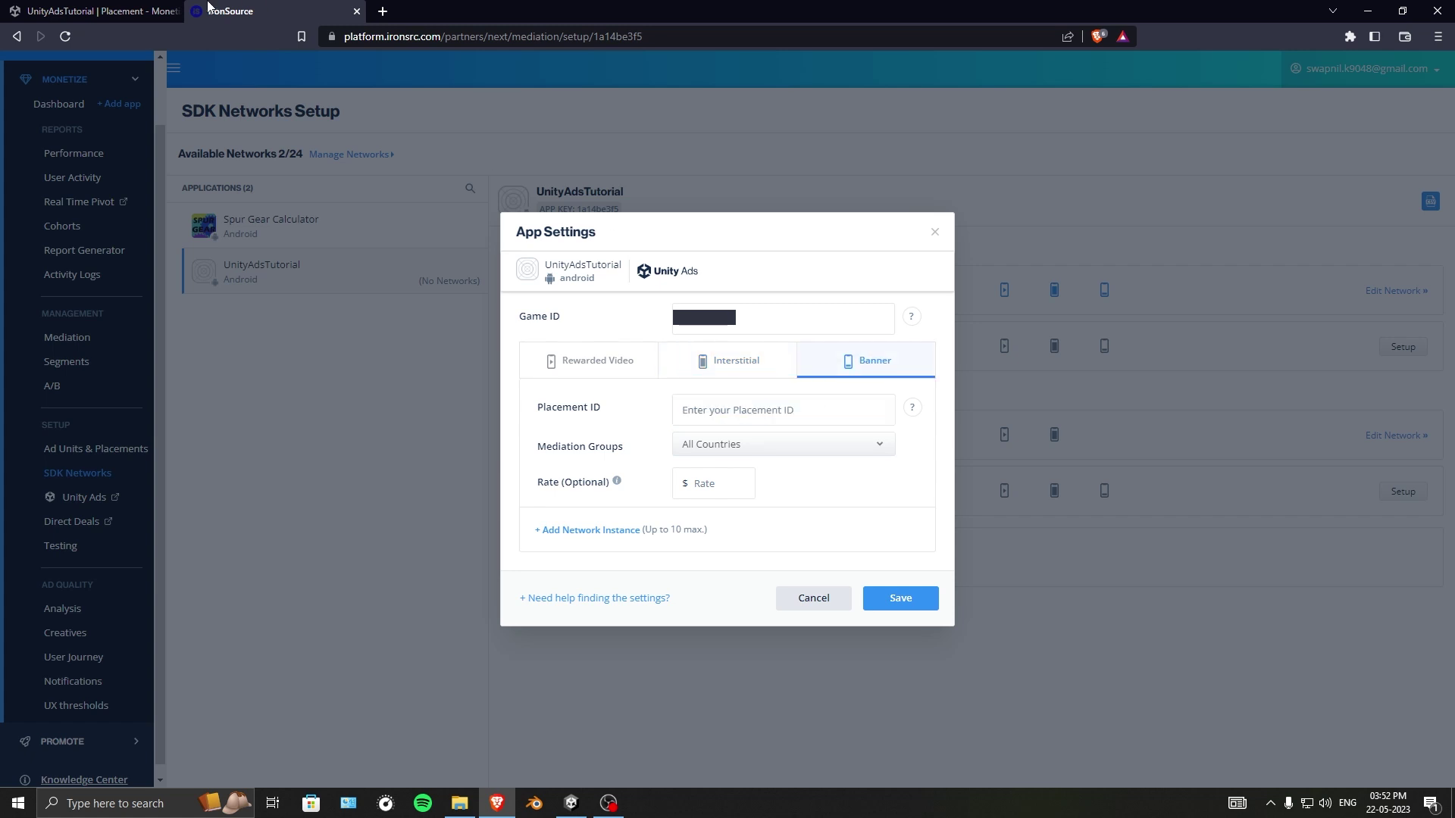
pyautogui.click(122, 11)
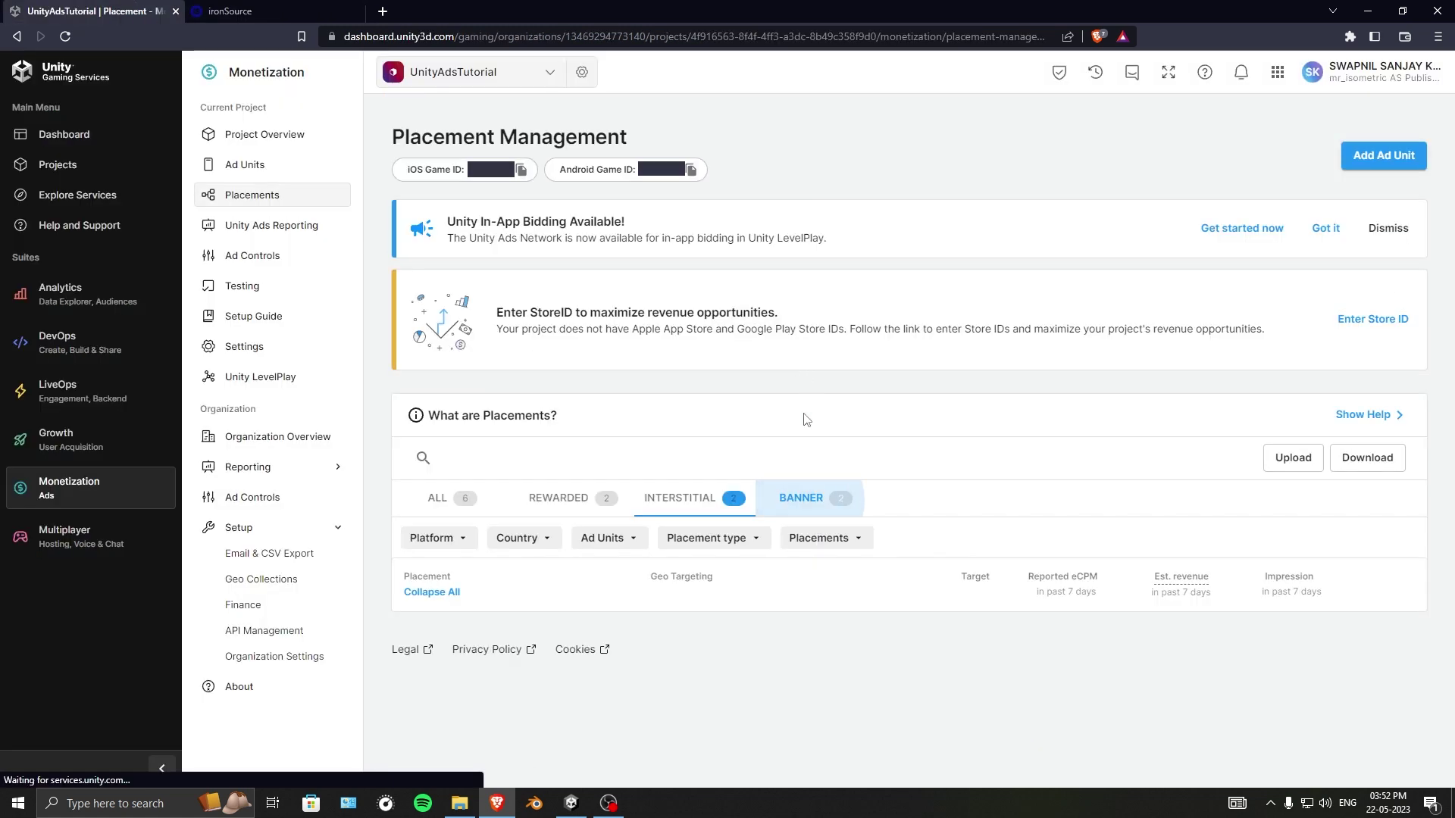
pyautogui.scroll(-2, 515, 591)
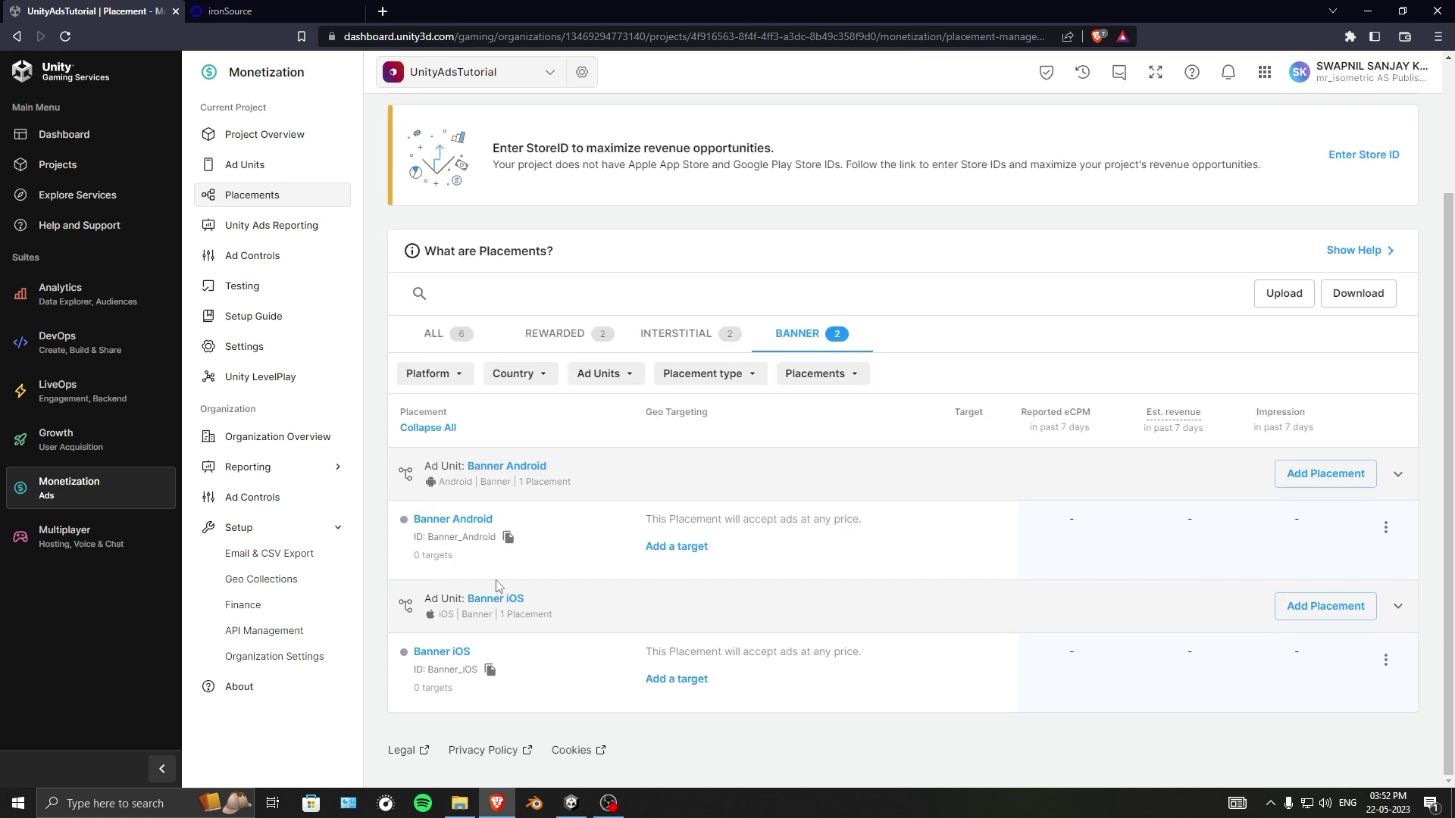
pyautogui.click(508, 537)
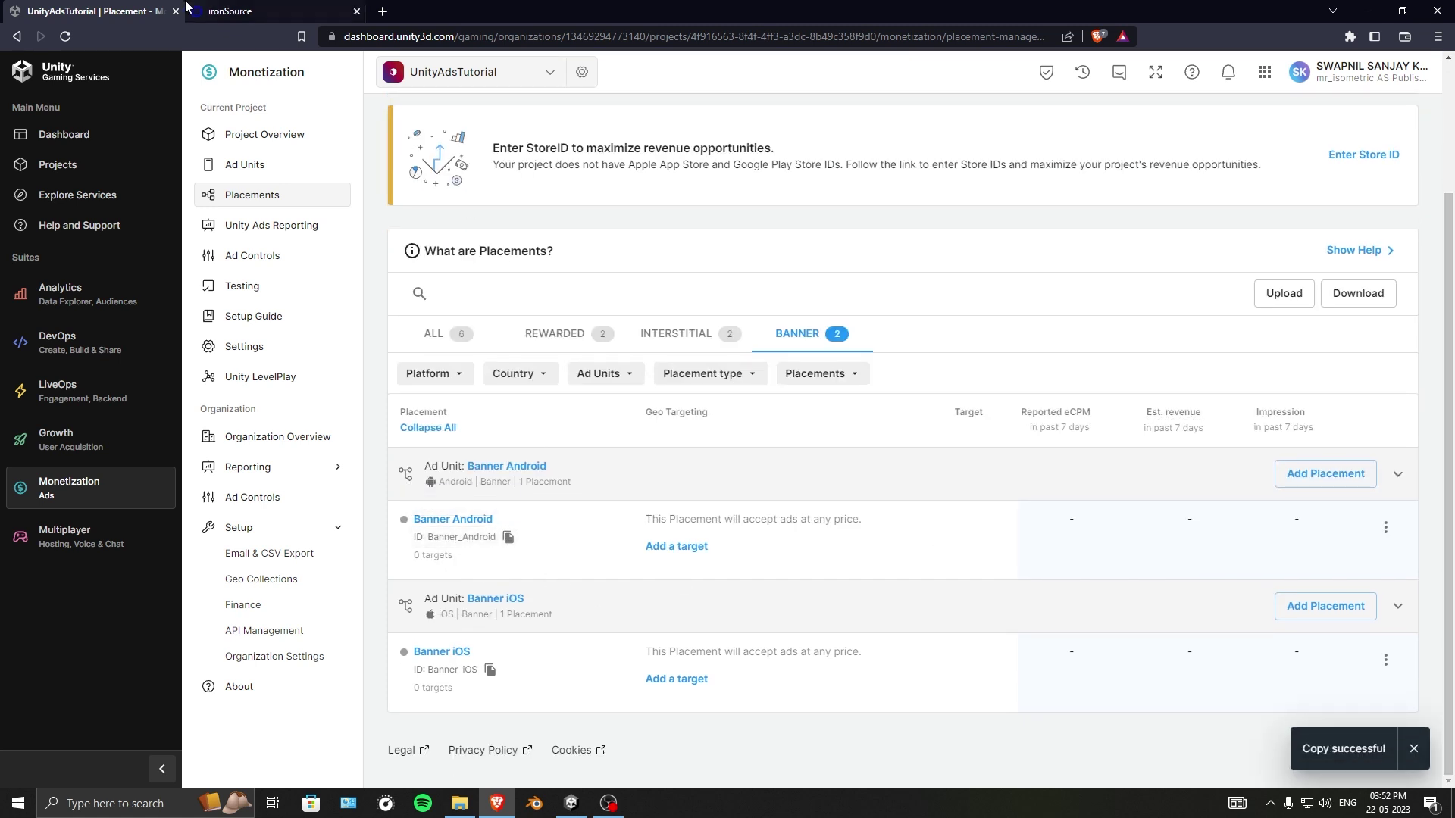
pyautogui.click(273, 6)
pyautogui.click(723, 418)
pyautogui.hotkey('ctrl', 'v')
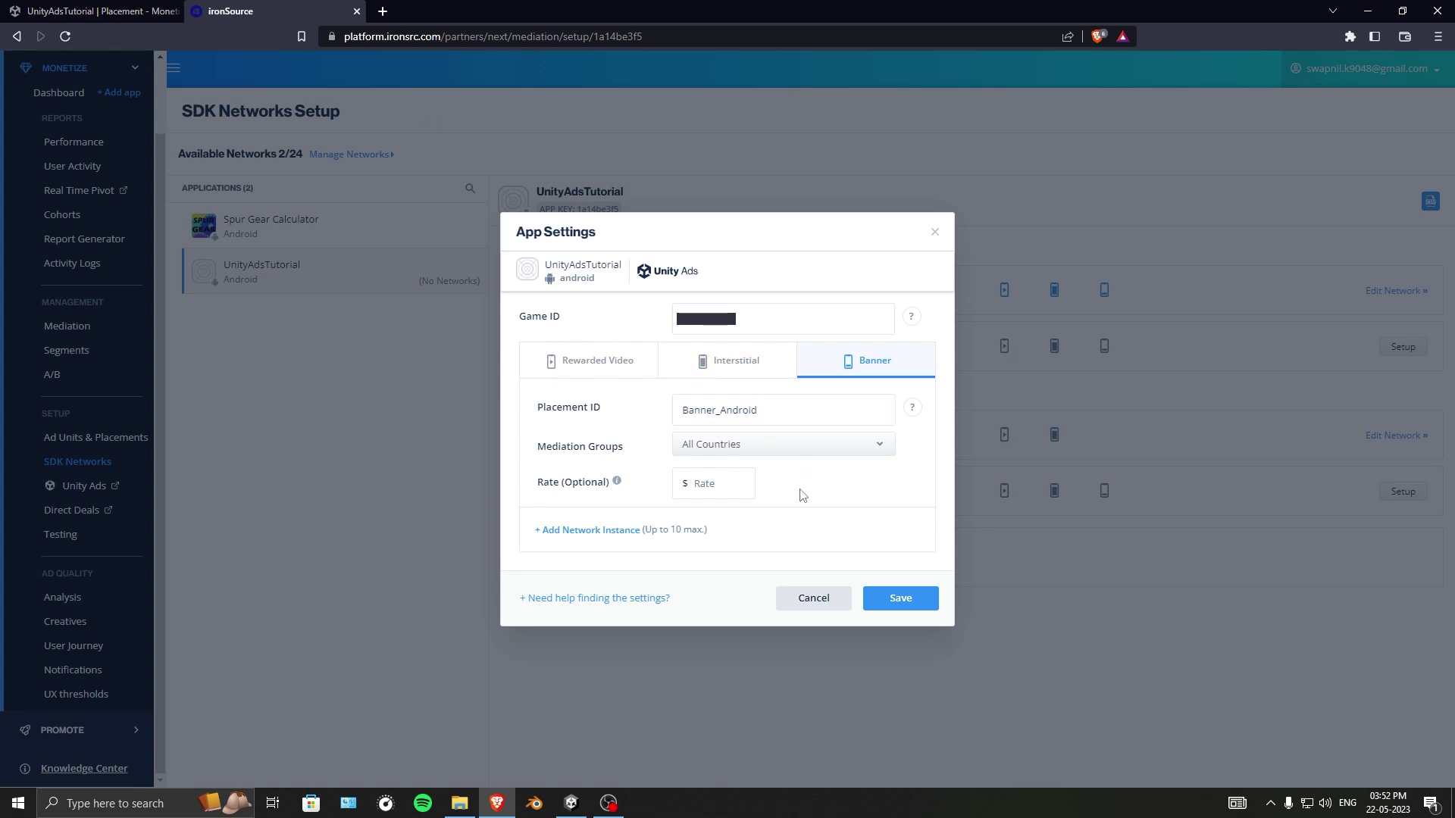
# Step: Check the Rewarded Video placement's mediation group options and the explanation of its optional rate
pyautogui.click(716, 362)
pyautogui.click(632, 364)
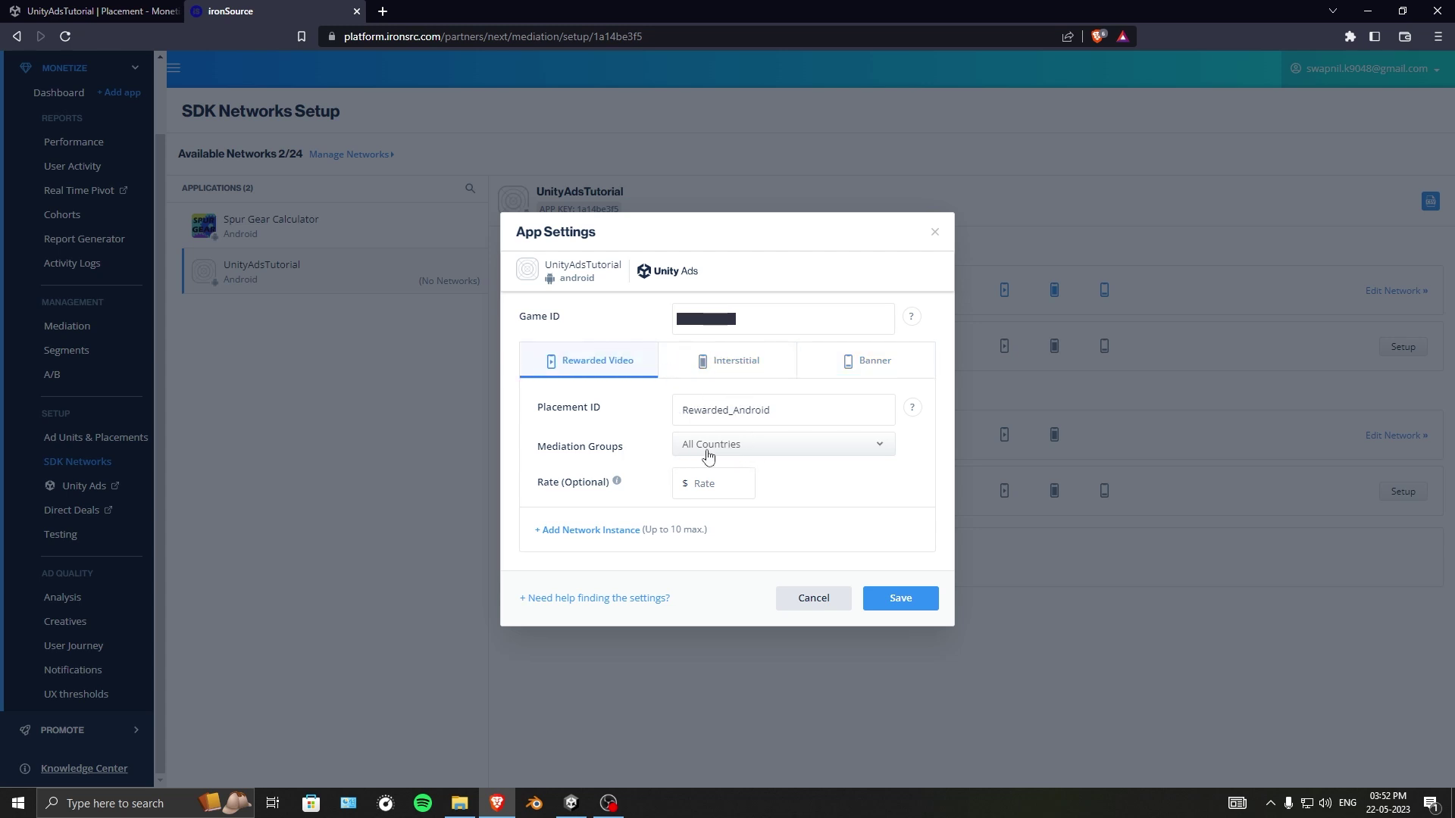
pyautogui.click(764, 450)
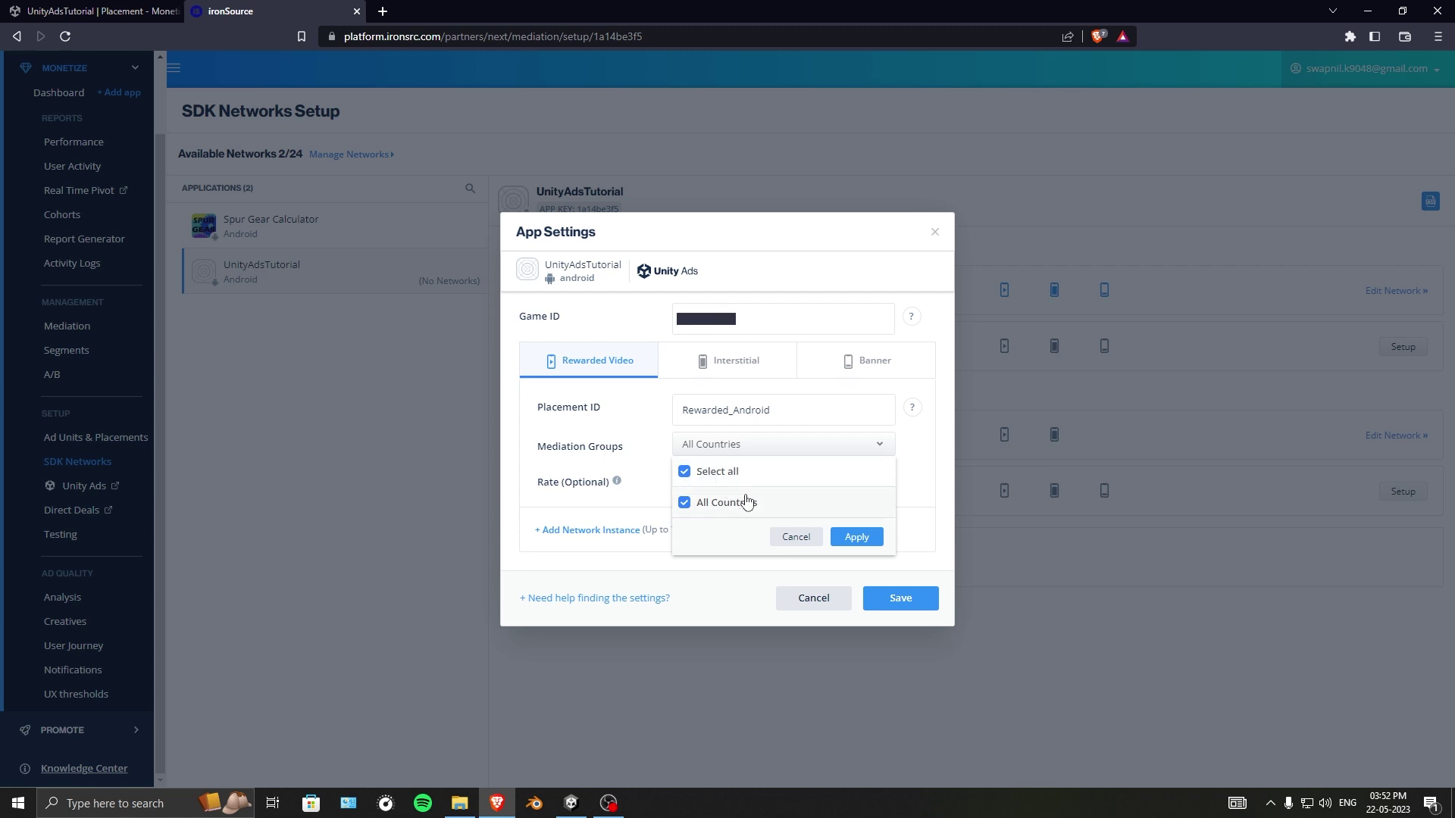
pyautogui.click(796, 537)
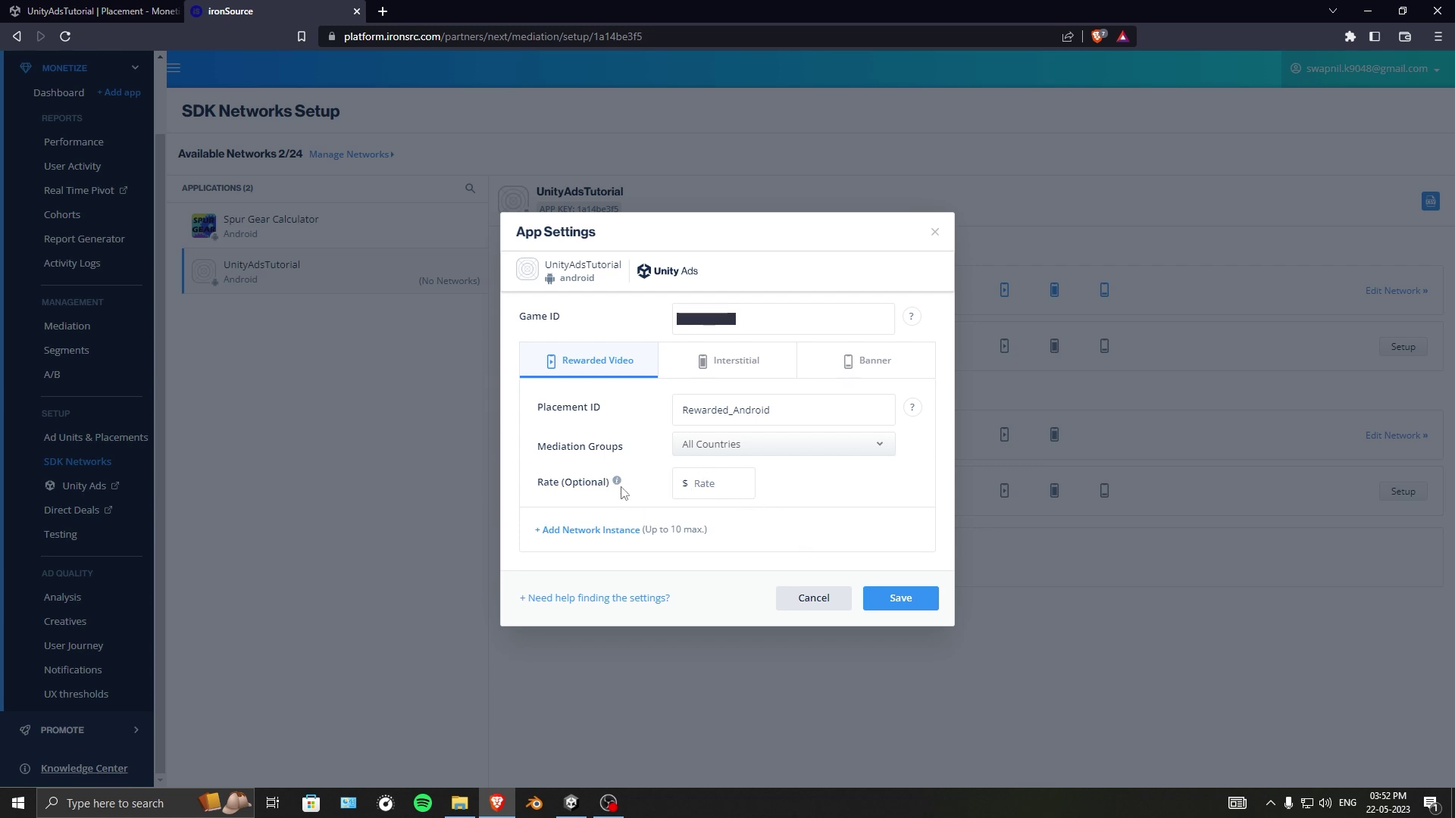
pyautogui.moveTo(613, 468)
pyautogui.click(755, 363)
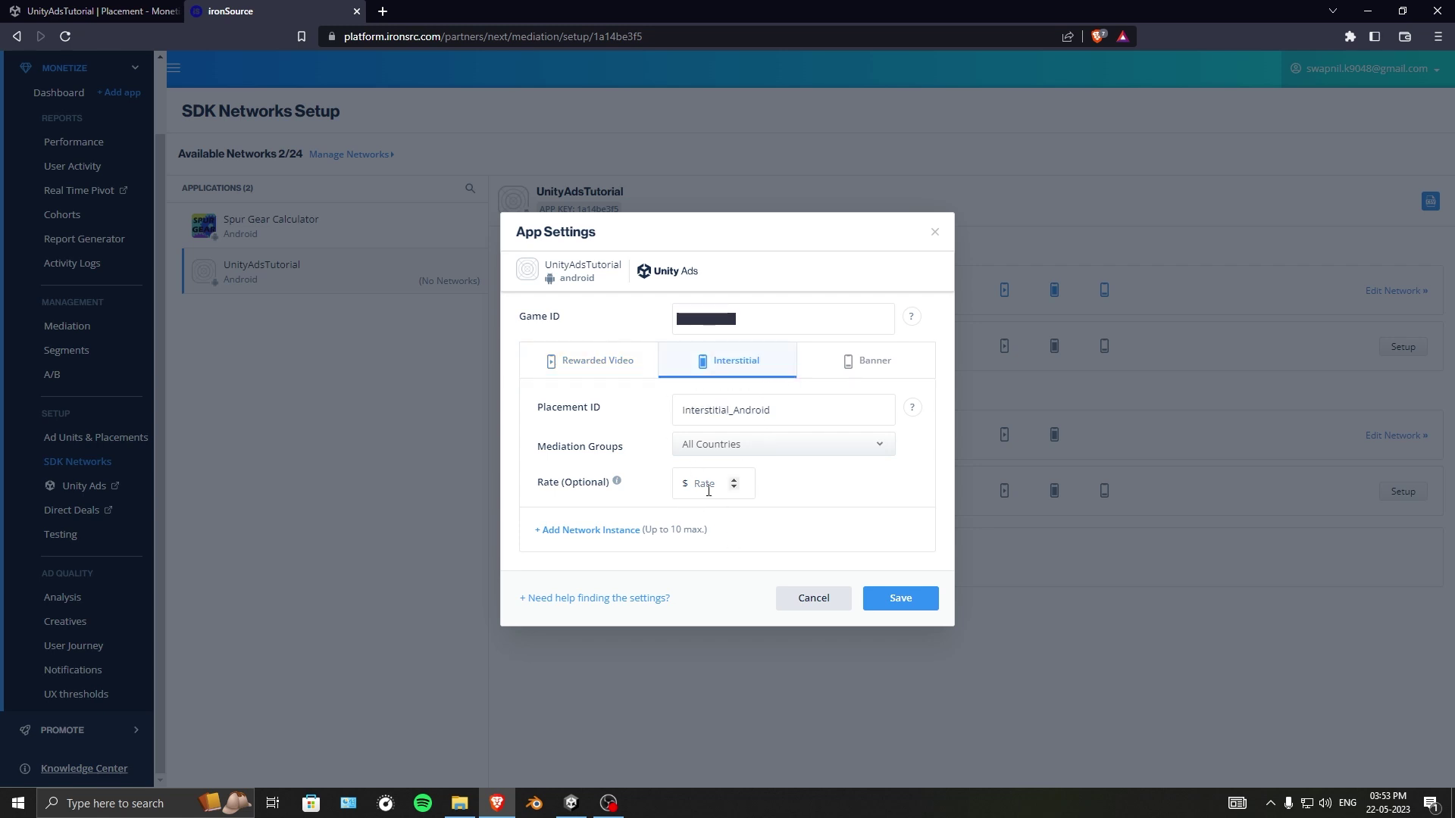
pyautogui.click(734, 484)
pyautogui.click(734, 489)
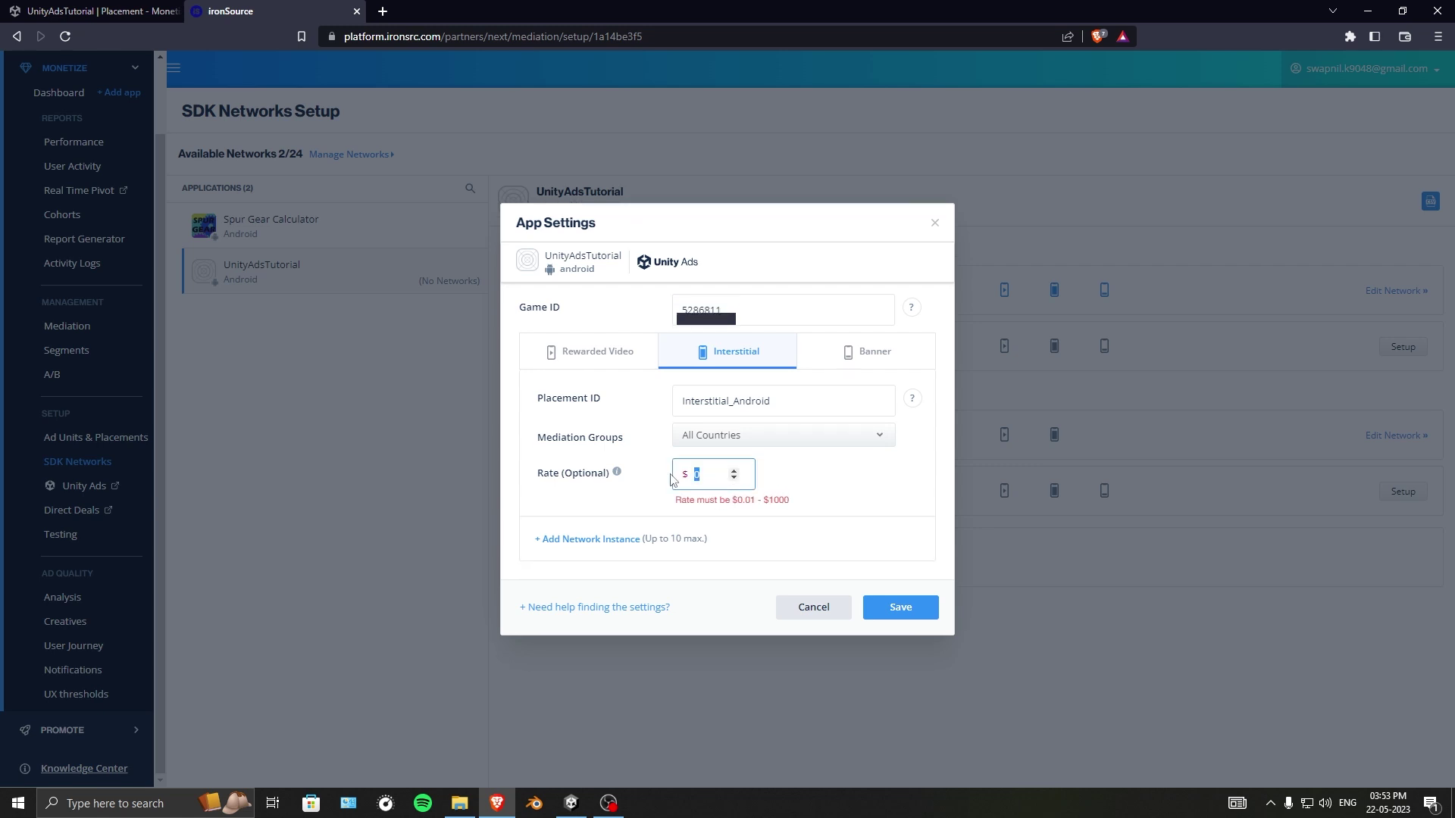
pyautogui.click(796, 485)
# Step: Review the placement settings for Rewarded Video, Interstitial and Banner, including the optional Interstitial rate
pyautogui.click(617, 361)
pyautogui.click(729, 363)
pyautogui.click(716, 479)
pyautogui.click(844, 493)
pyautogui.click(851, 364)
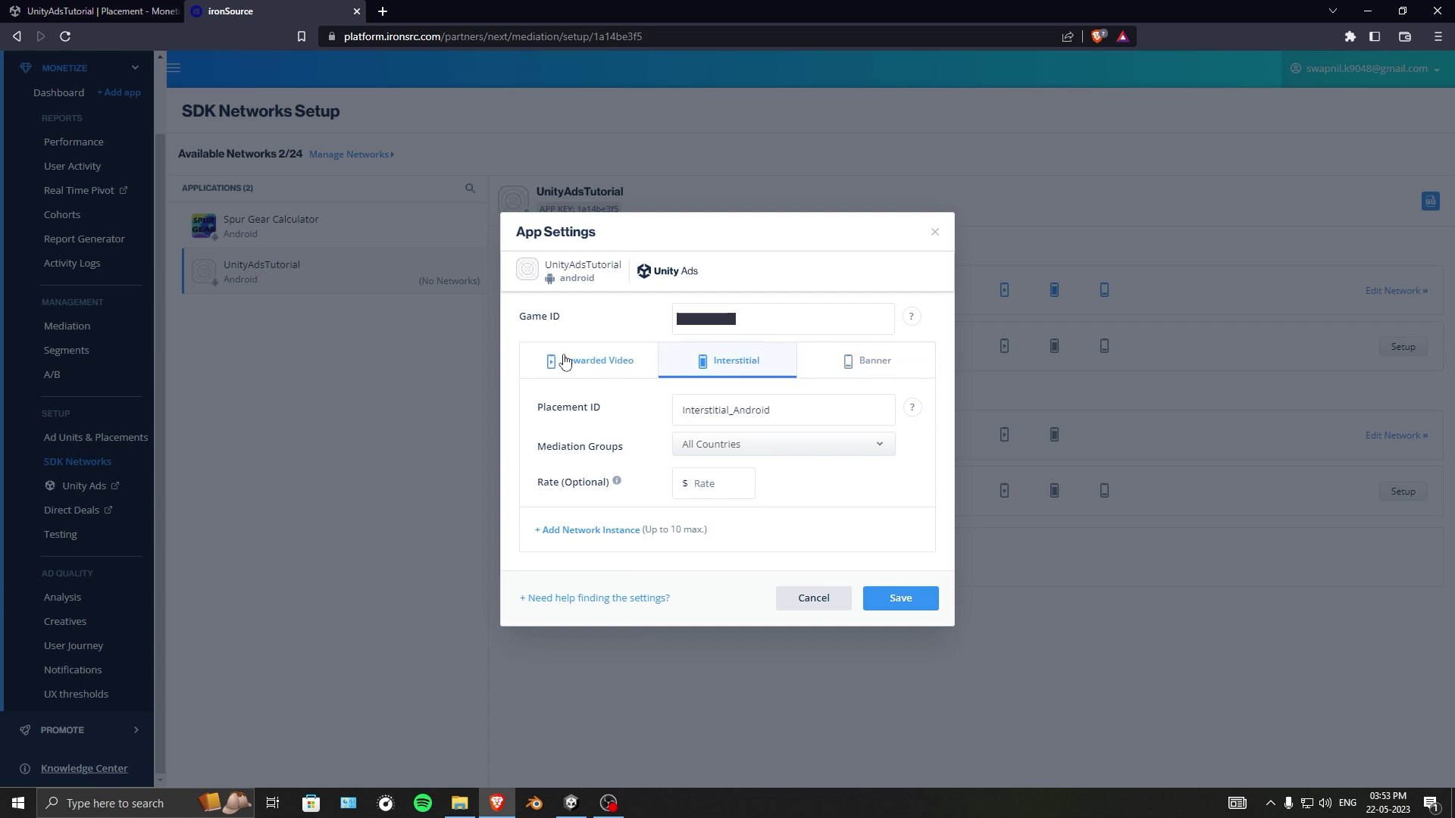
pyautogui.click(589, 364)
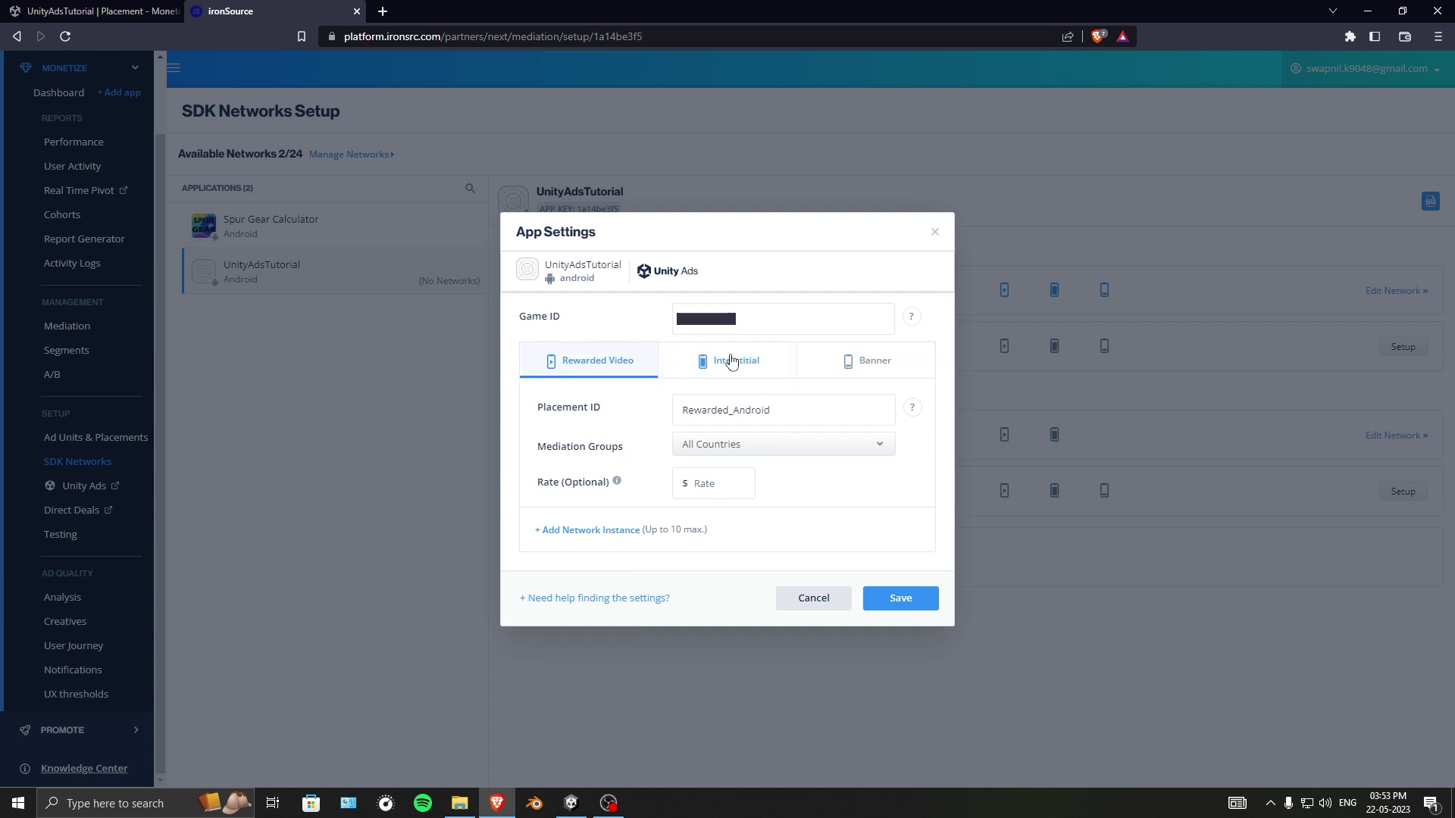
# Step: Check the Banner placement and save the non-bidding Unity Ads settings for UnityAdsTutorial
pyautogui.click(853, 362)
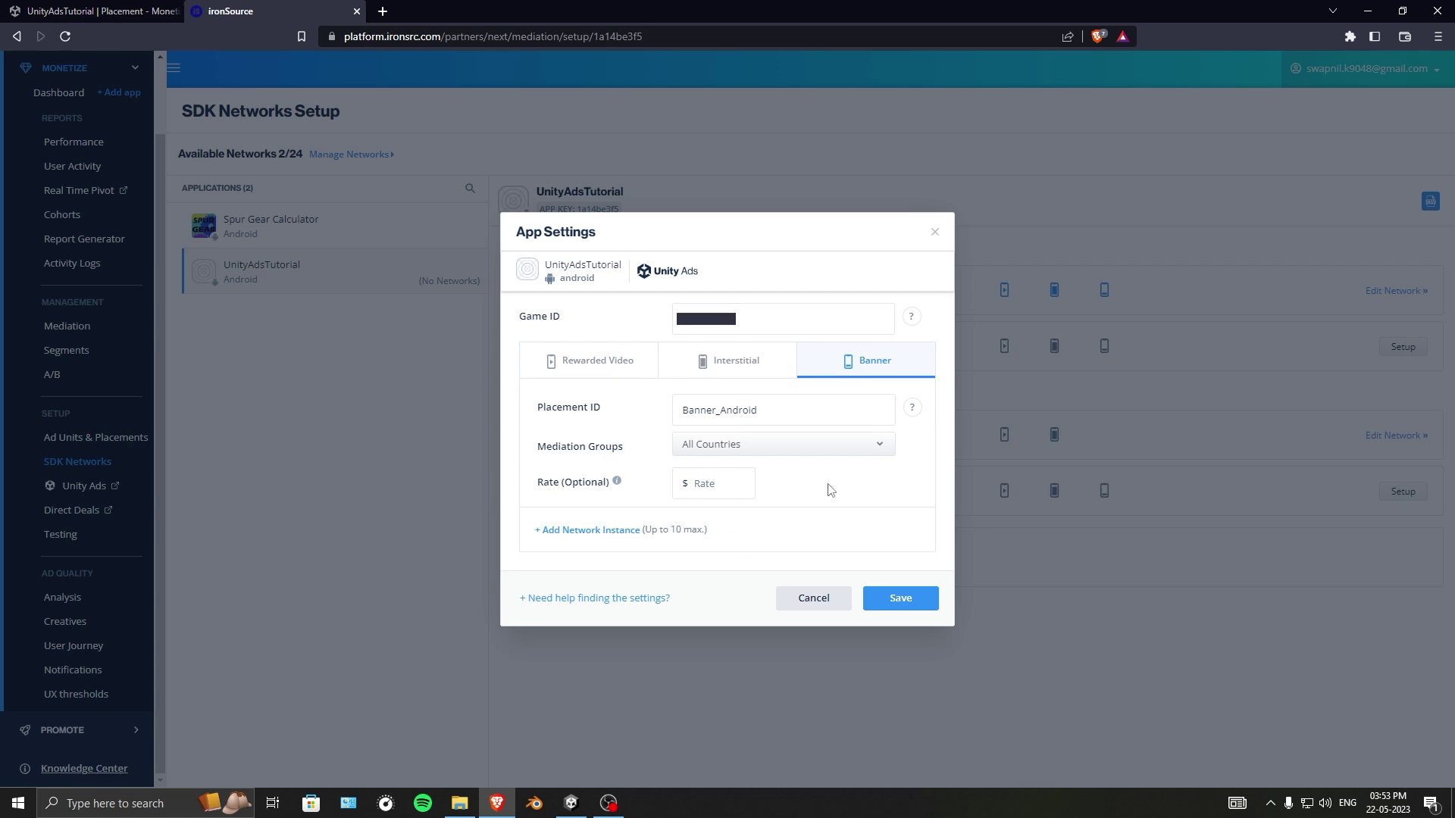
pyautogui.click(905, 608)
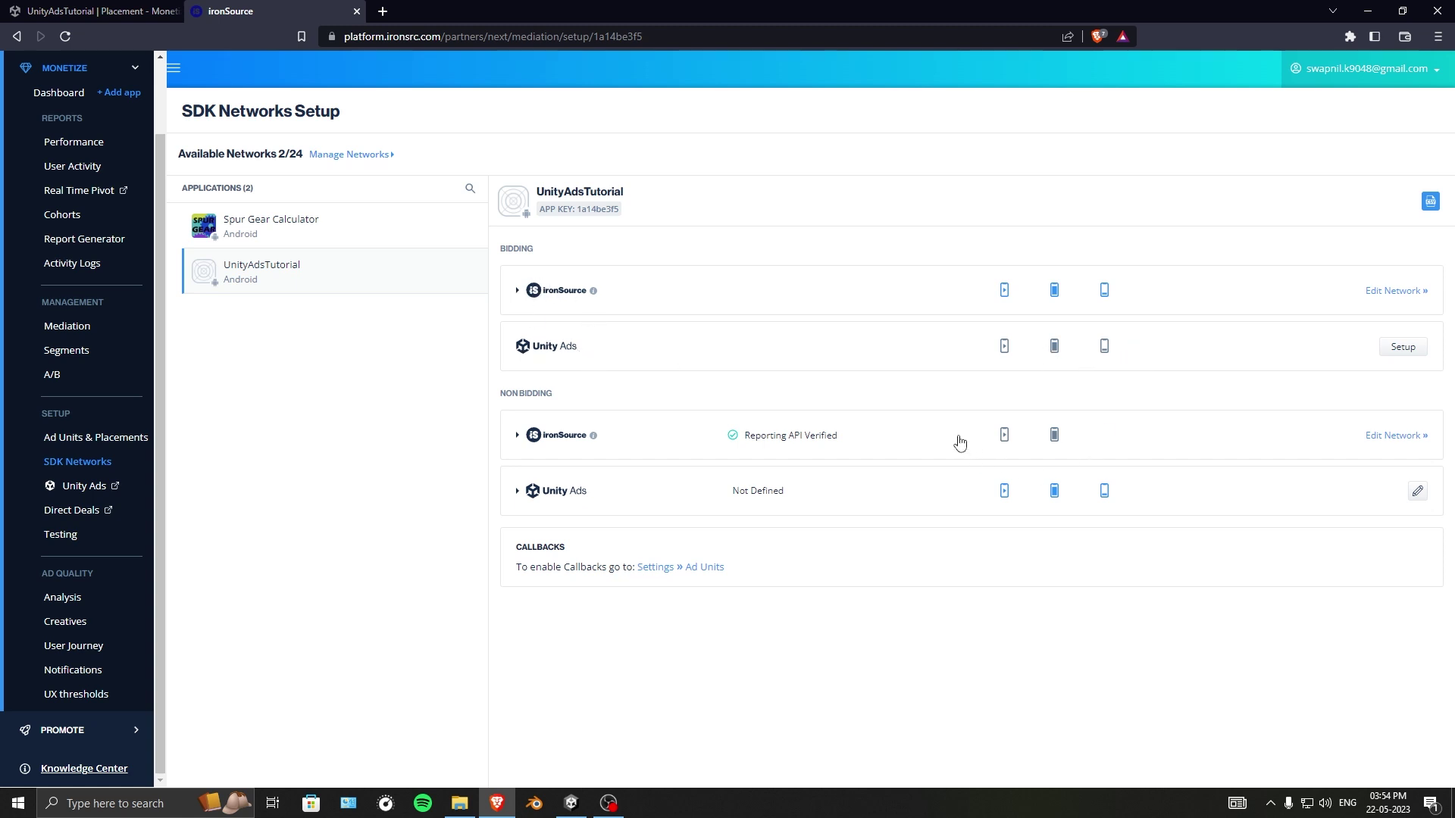
# Step: Go to UnityAdsTutorial's ad unit and placement settings and activate ironSource test mode for Rewarded Video
pyautogui.click(521, 294)
pyautogui.click(1005, 295)
pyautogui.click(1006, 295)
pyautogui.click(1382, 297)
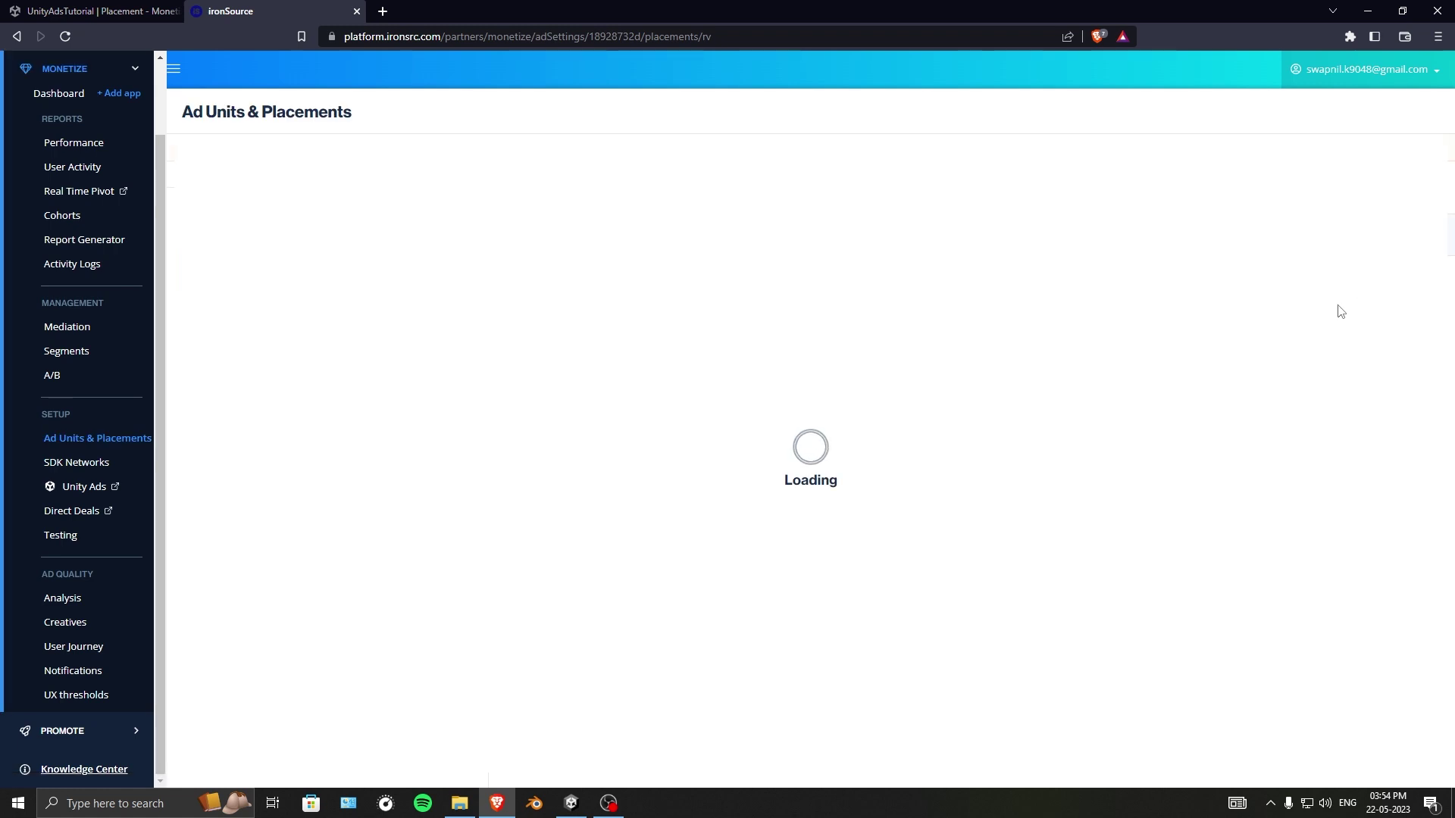
pyautogui.click(387, 268)
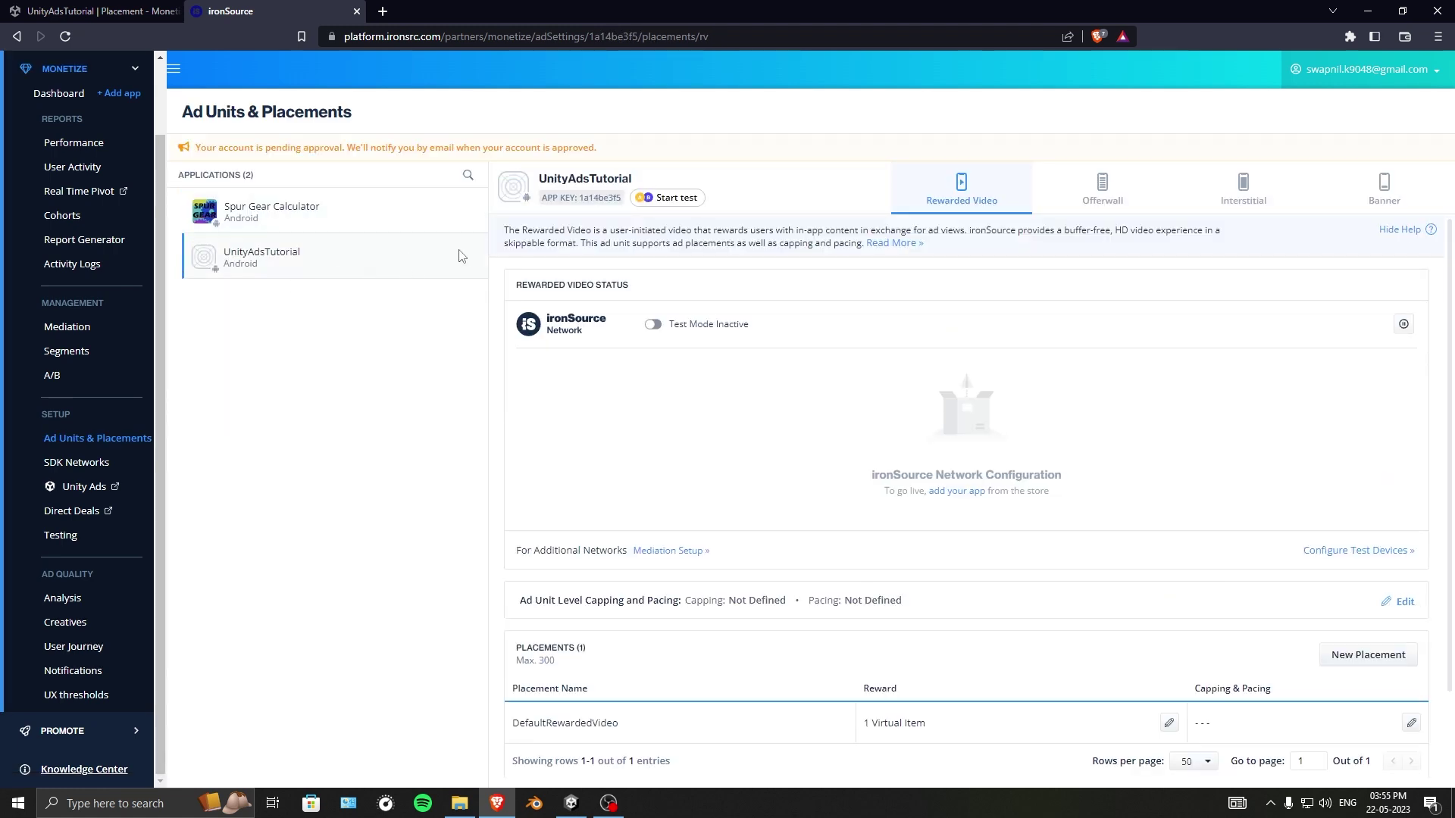
pyautogui.click(653, 325)
pyautogui.click(824, 500)
# Step: Activate ironSource test mode for UnityAdsTutorial's Interstitial ad unit
pyautogui.click(1223, 192)
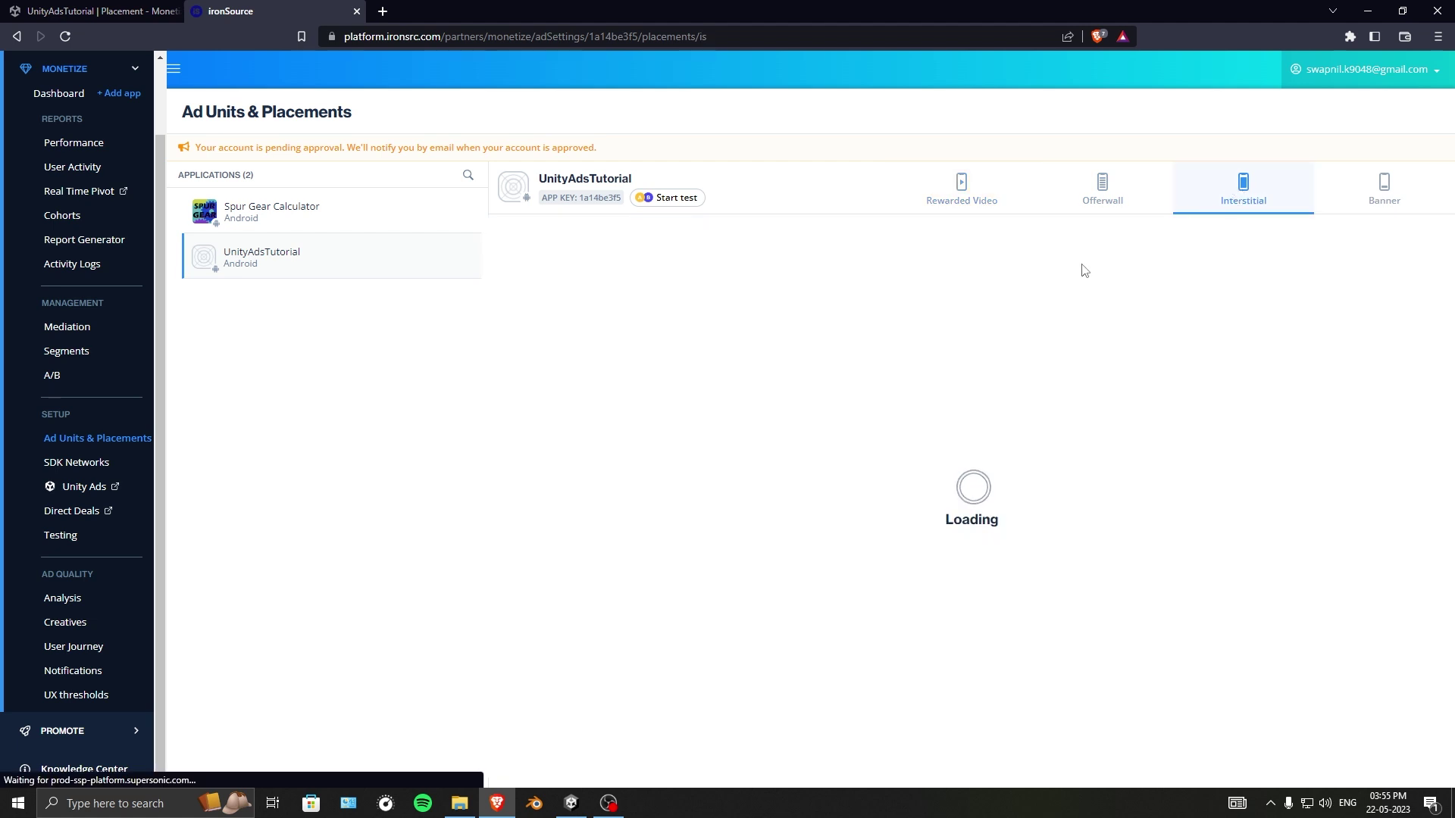
pyautogui.click(653, 312)
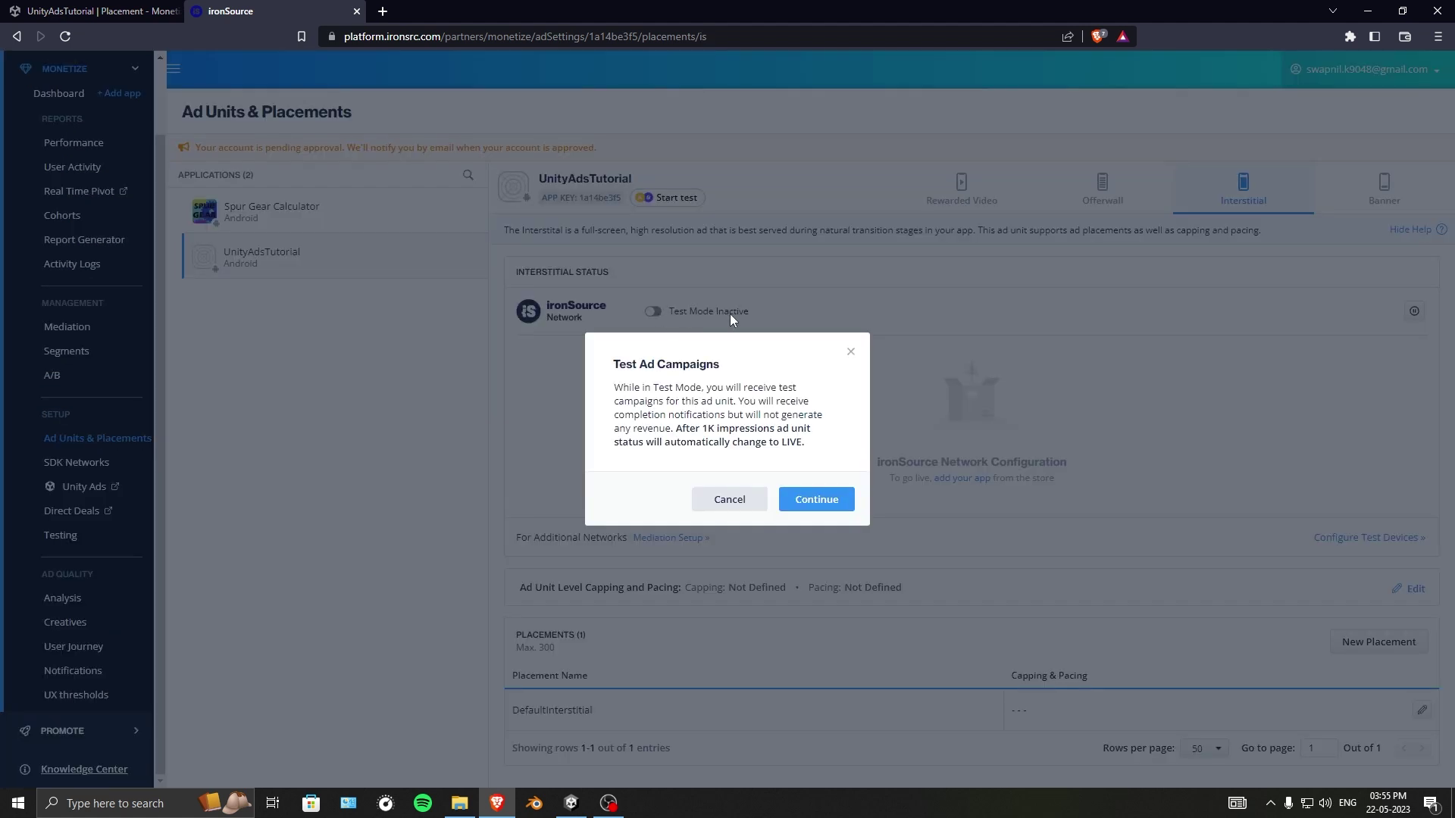
pyautogui.click(822, 501)
# Step: Activate ironSource test mode for the Banner ad unit and recheck the Interstitial and Rewarded Video status
pyautogui.click(1384, 194)
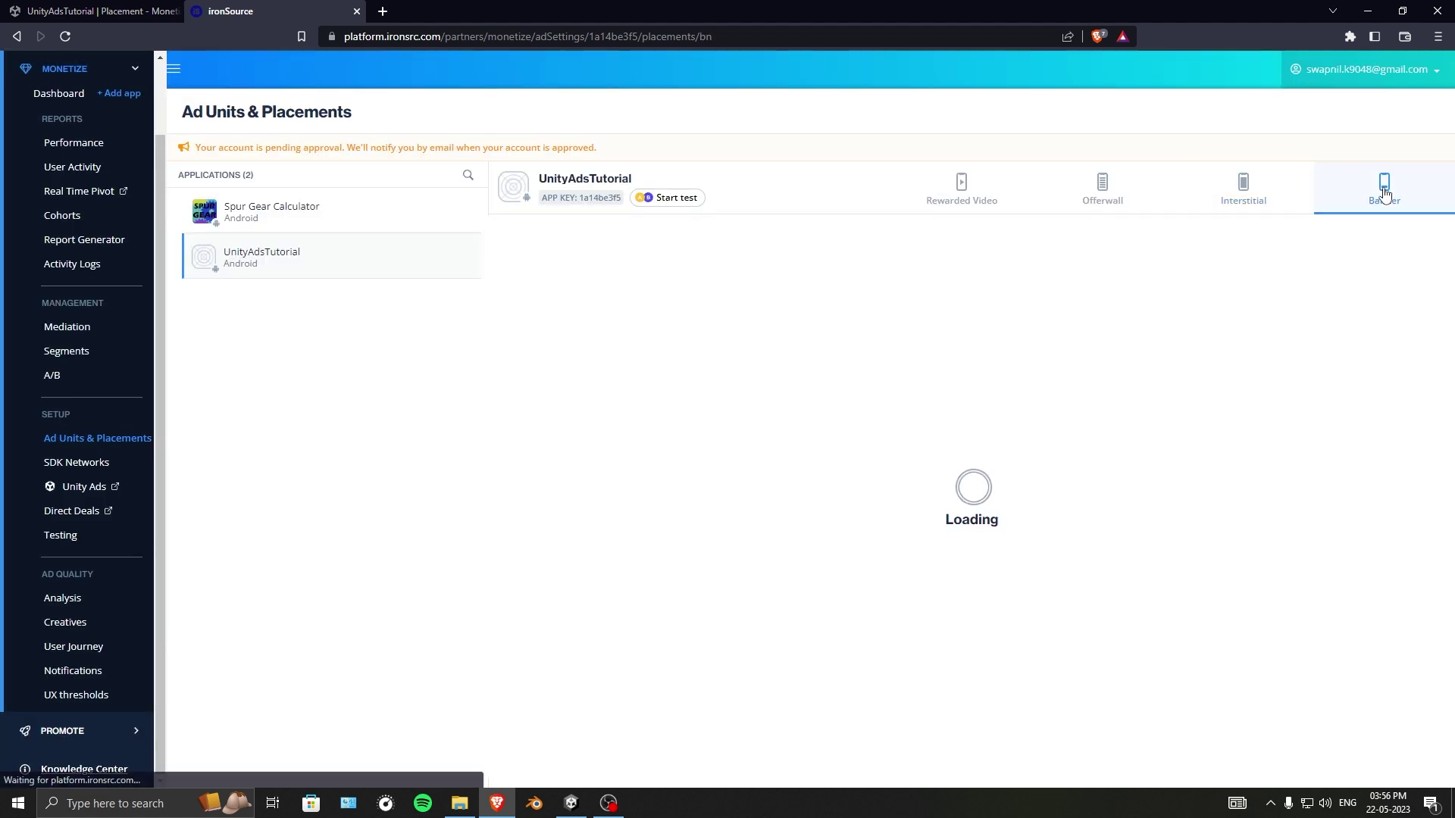
pyautogui.click(652, 324)
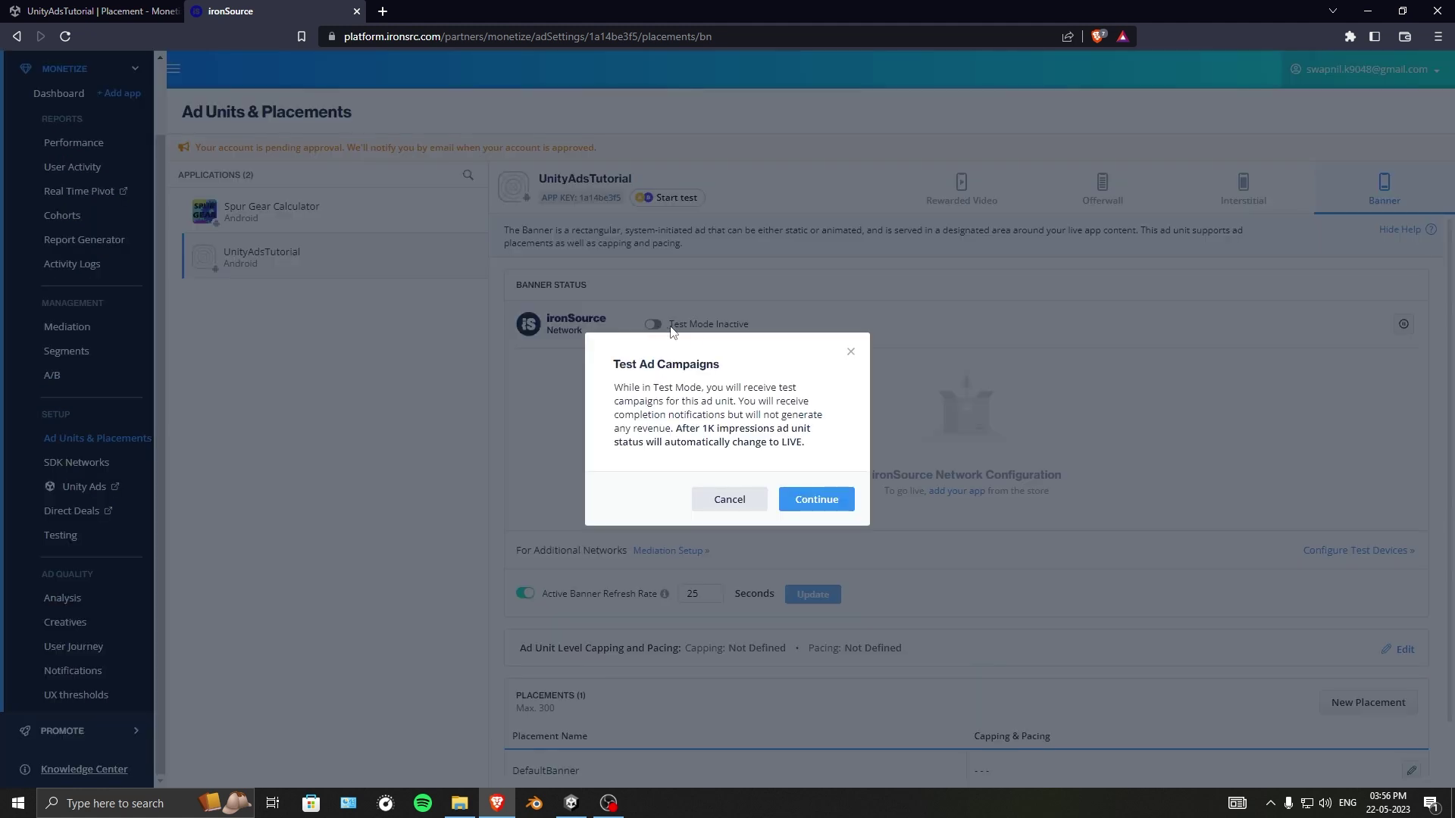
pyautogui.click(813, 497)
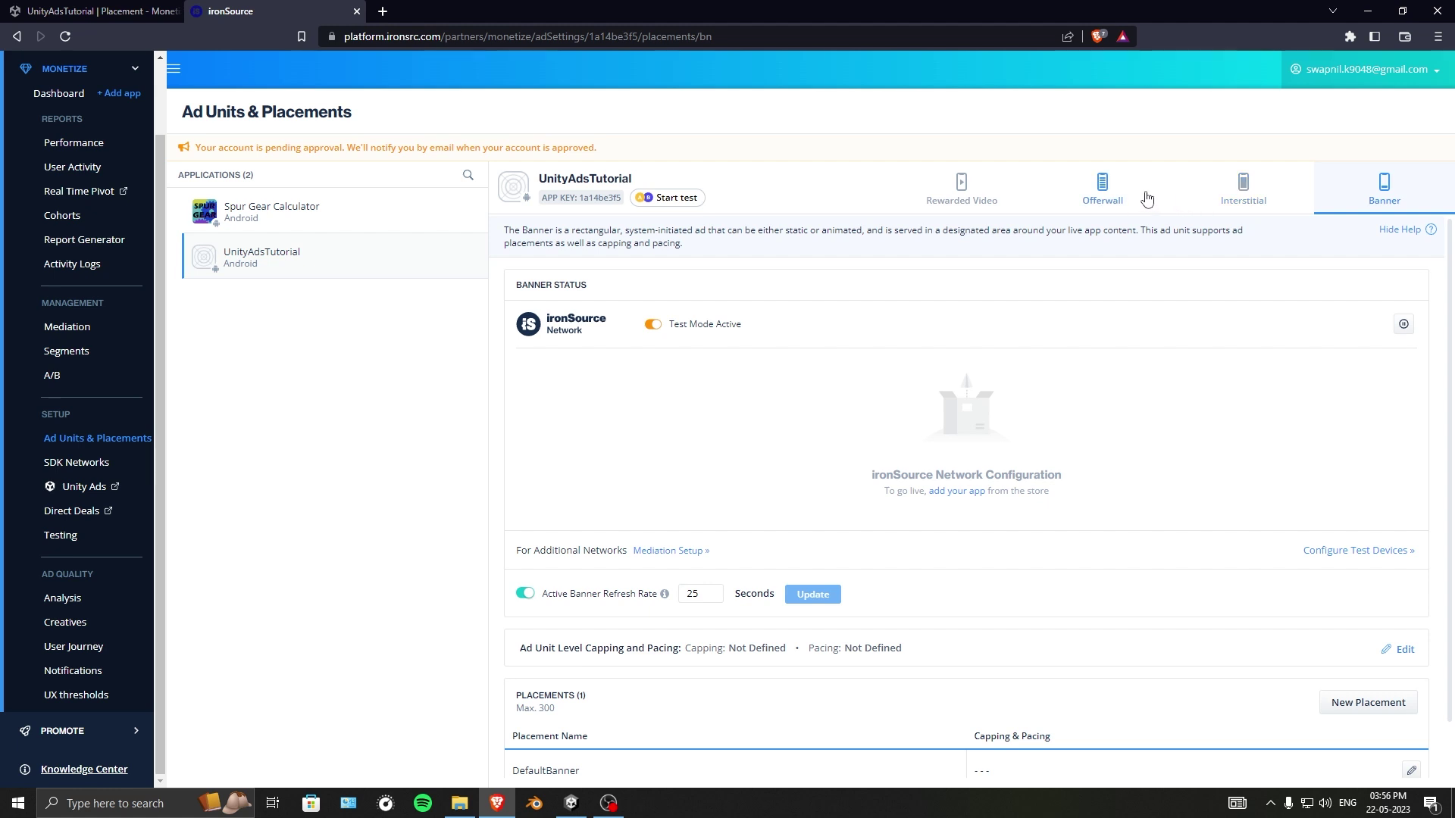
pyautogui.click(1243, 190)
pyautogui.click(955, 198)
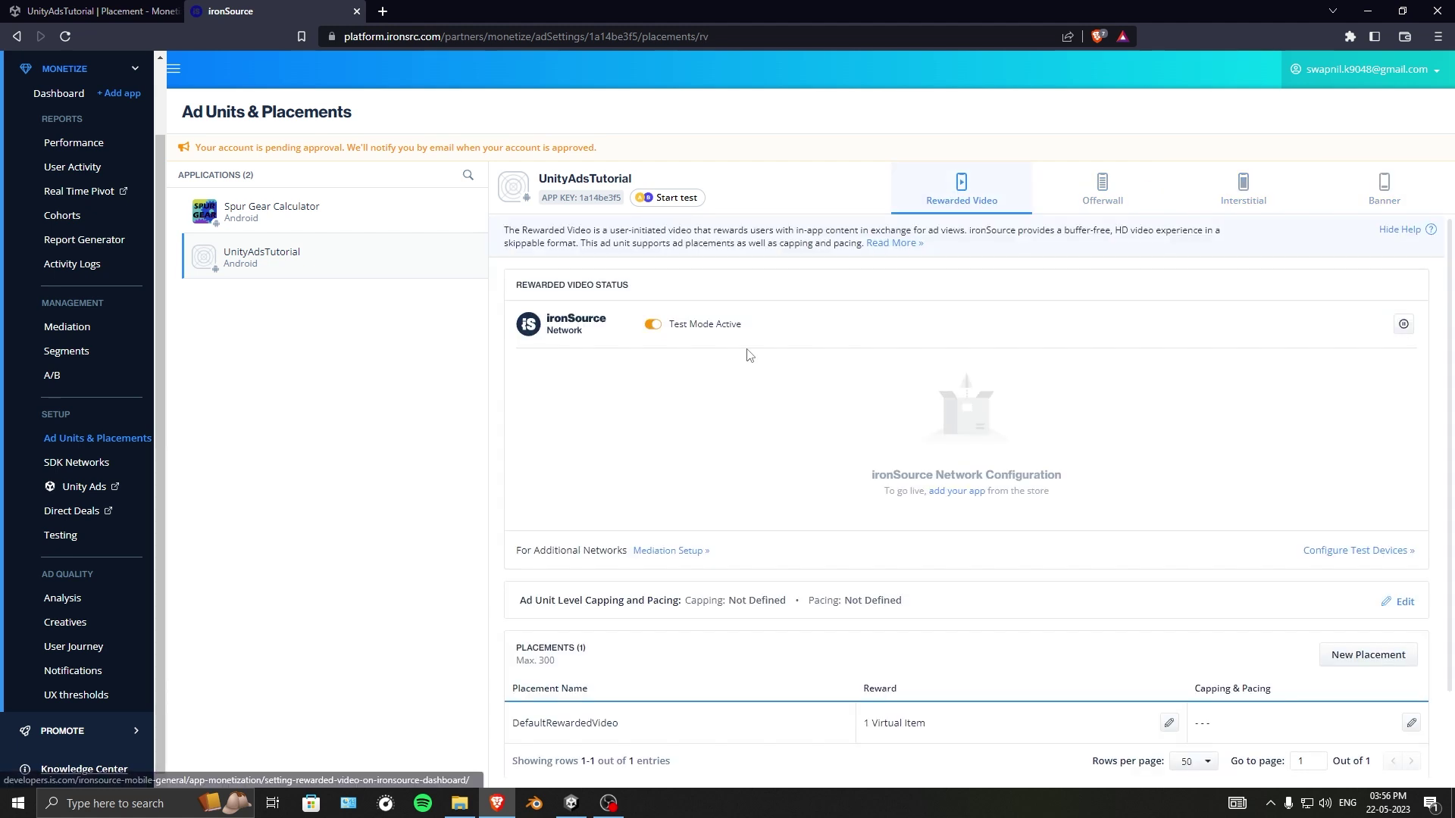
# Step: Review the Game IDs and Banner placements on Unity's Placement Management page and return to ironSource
pyautogui.click(91, 11)
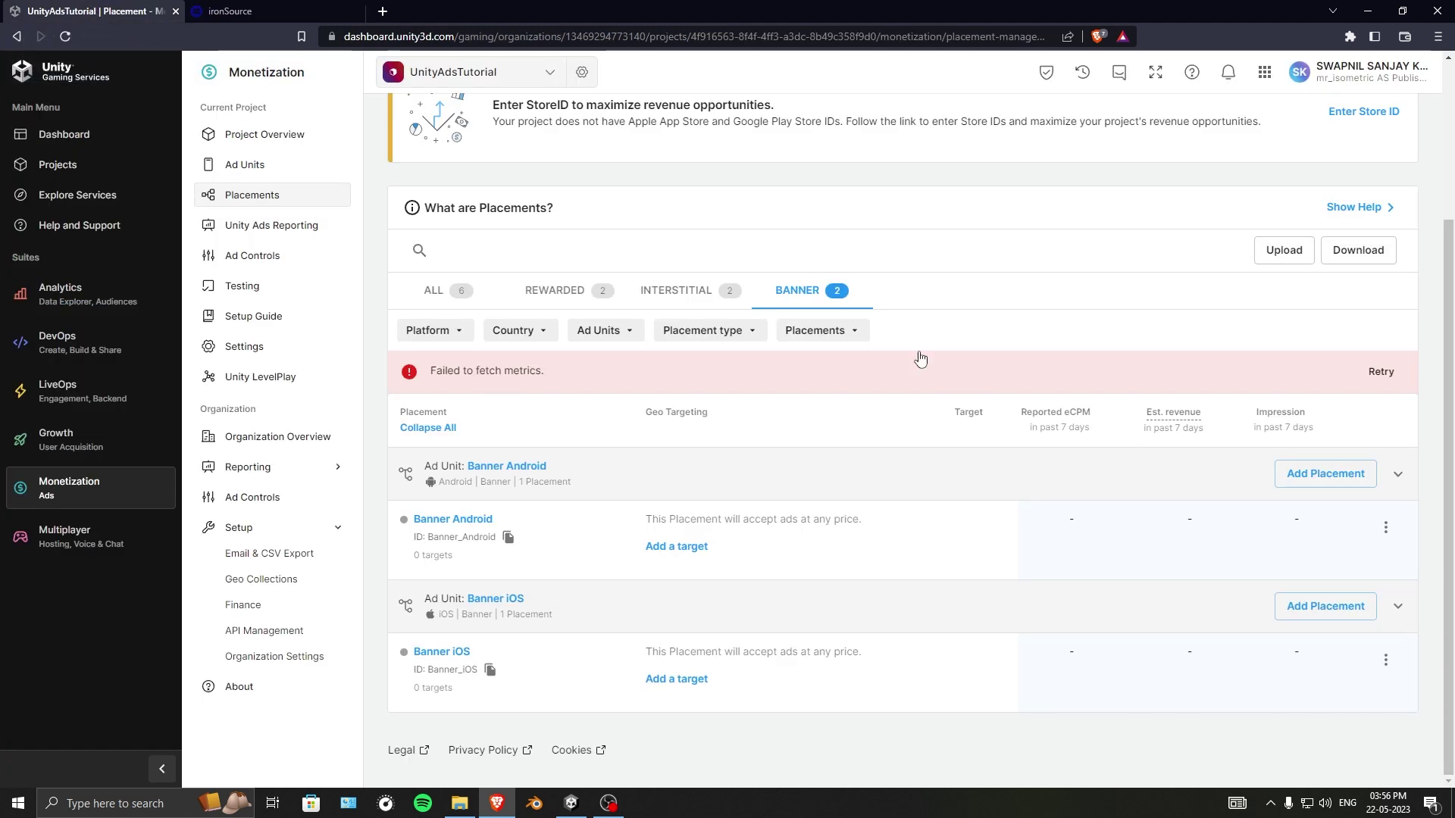
pyautogui.scroll(3, 1453, 246)
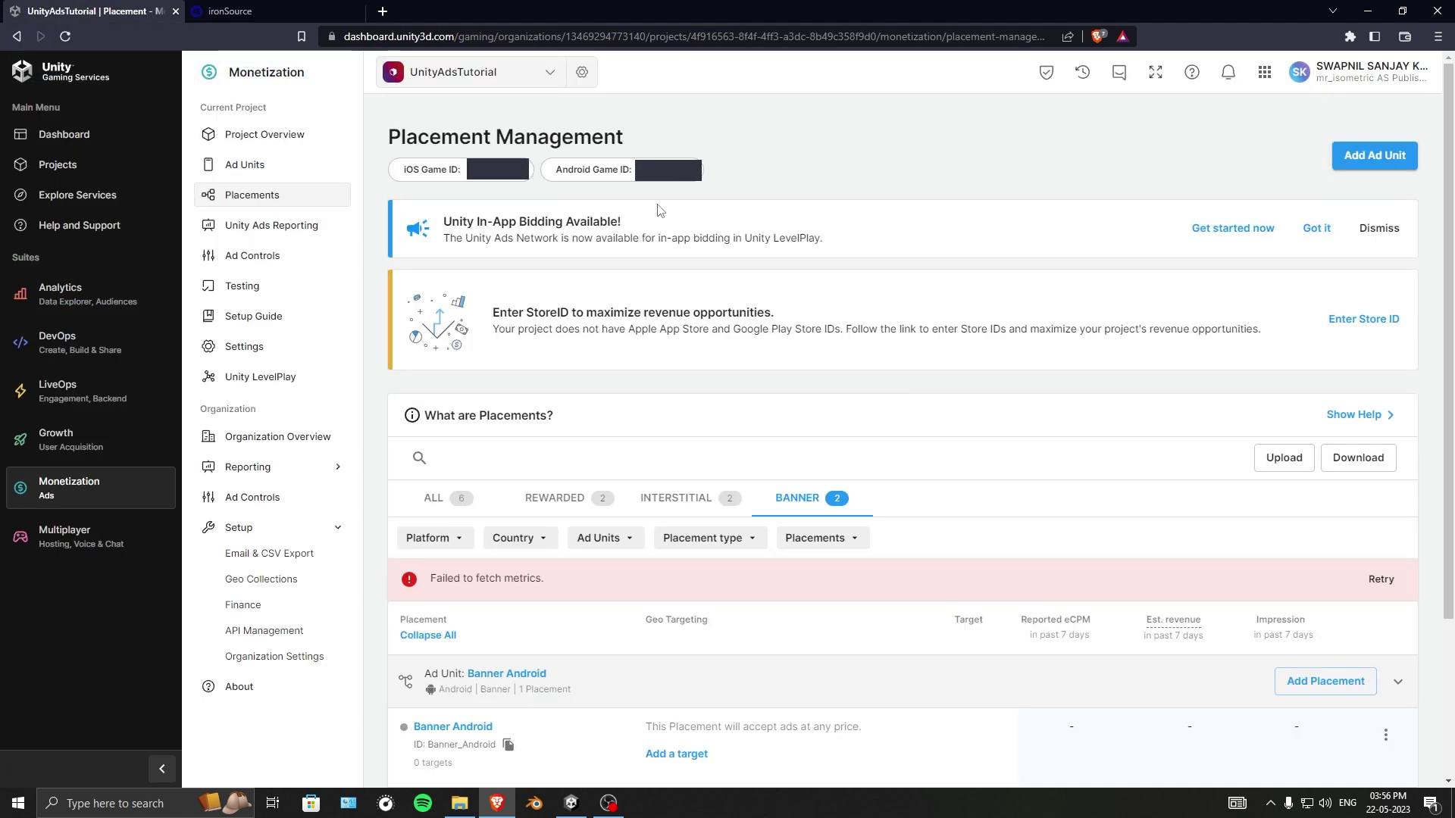
pyautogui.click(255, 9)
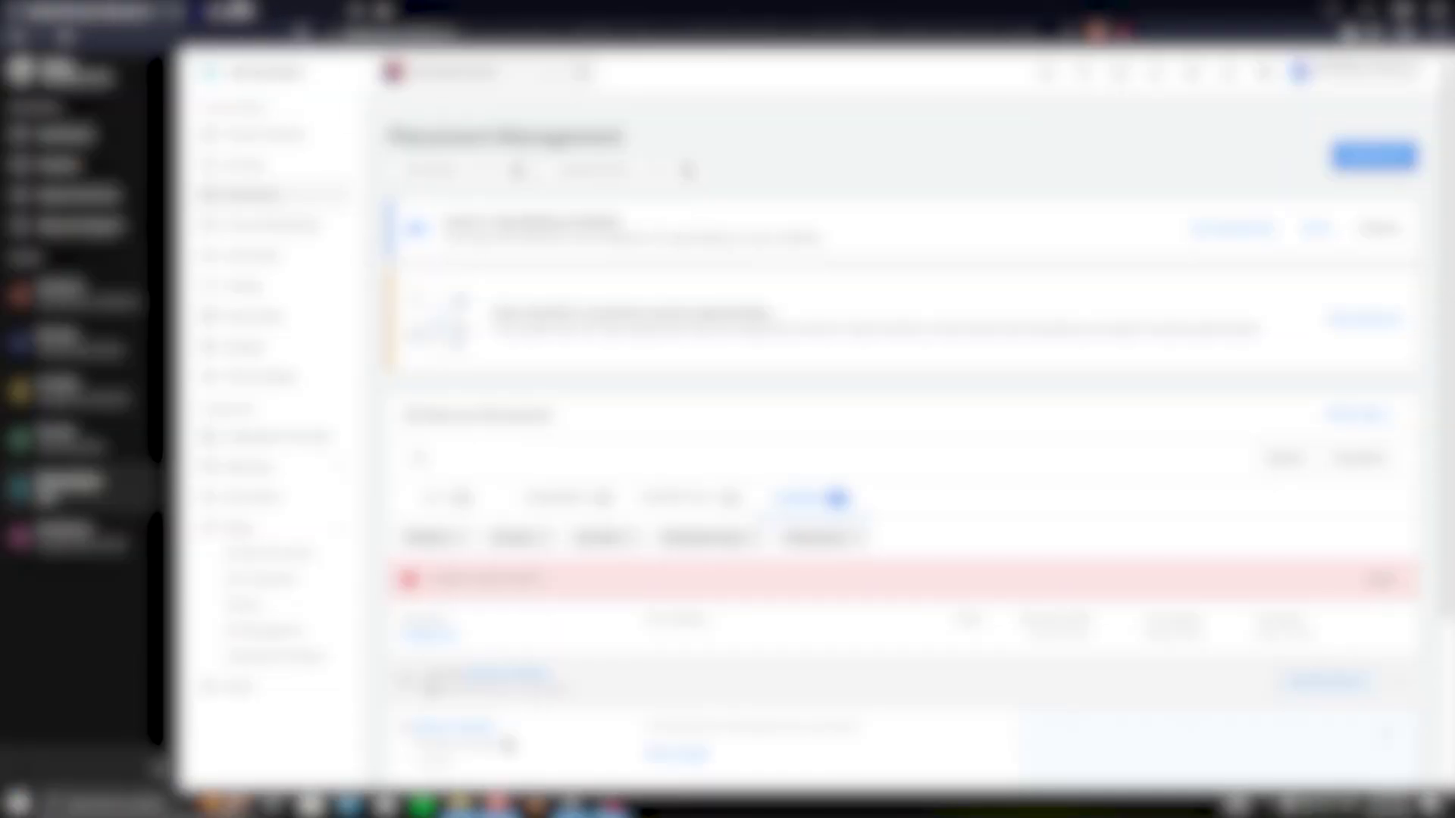
pyautogui.click(227, 12)
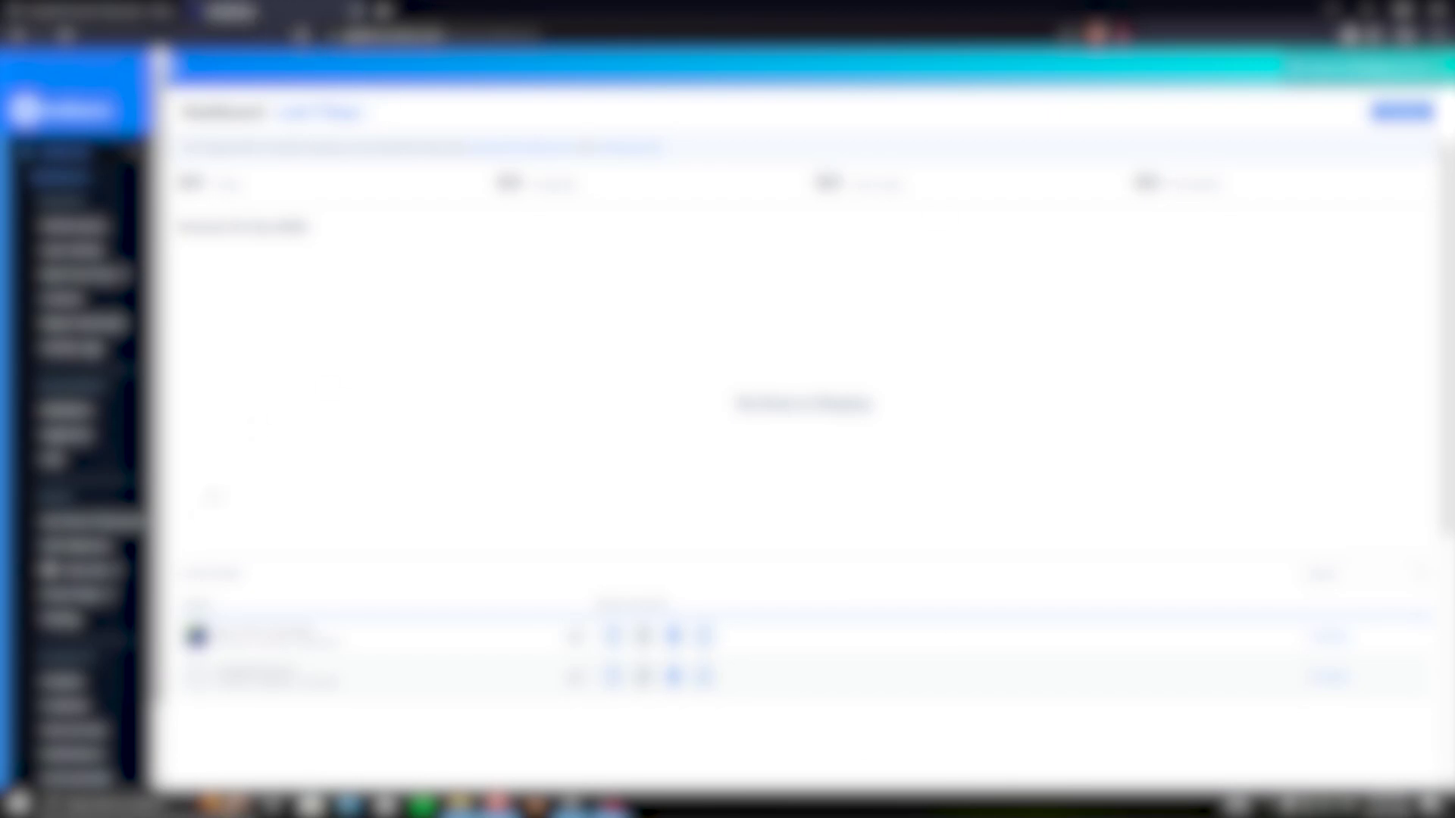
pyautogui.scroll(-2, 75, 454)
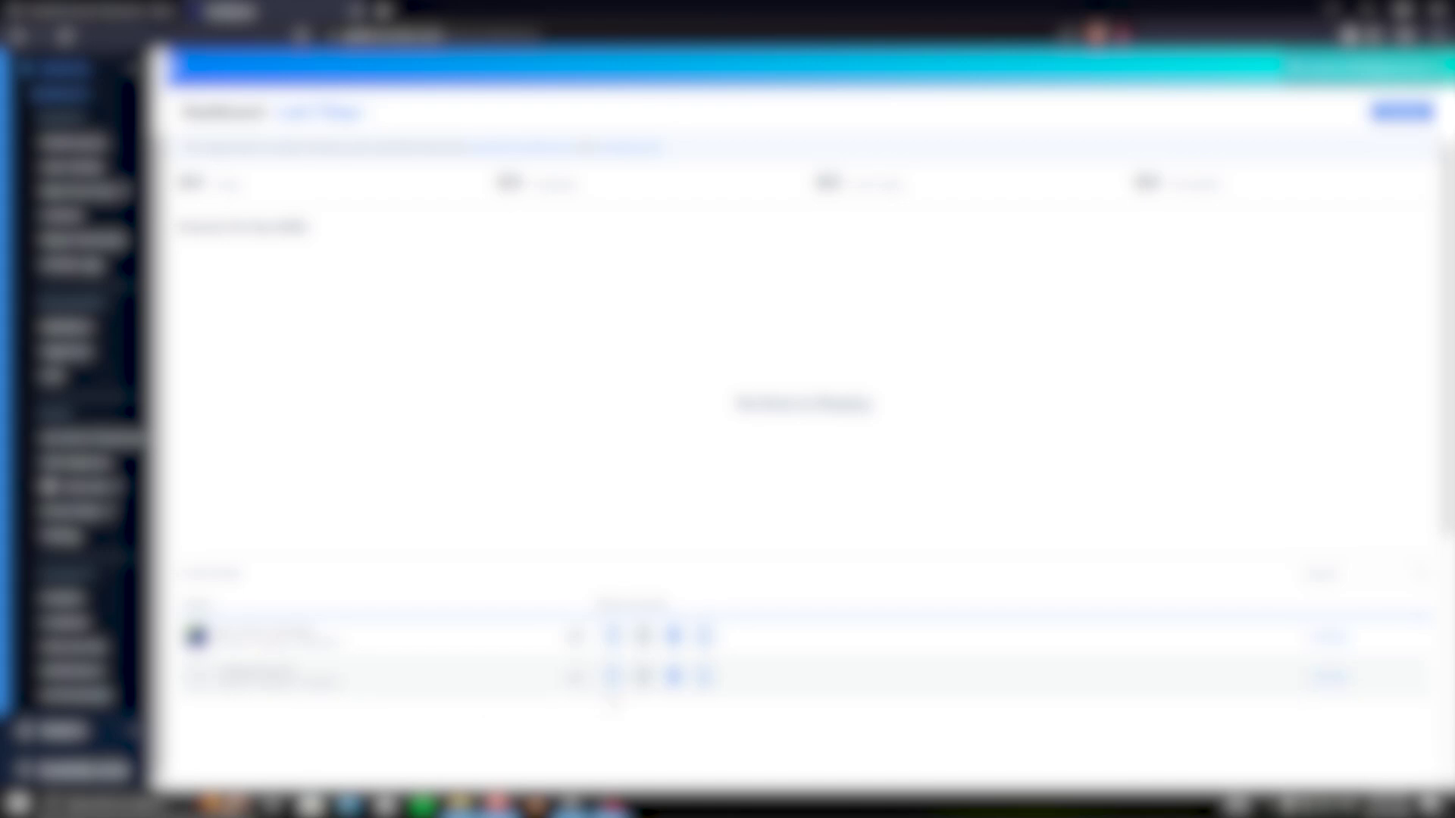
pyautogui.scroll(2, 137, 231)
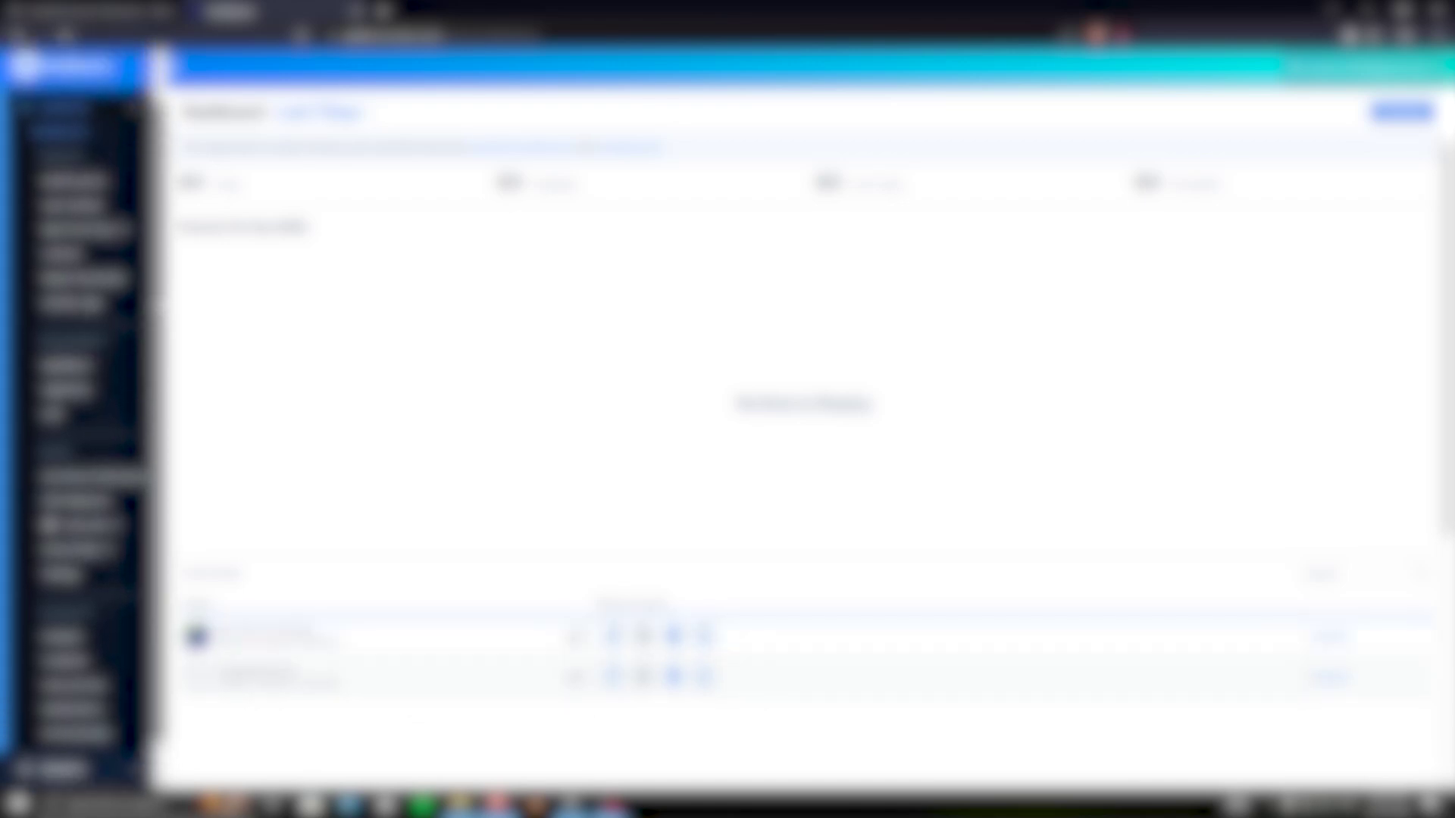
pyautogui.click(97, 233)
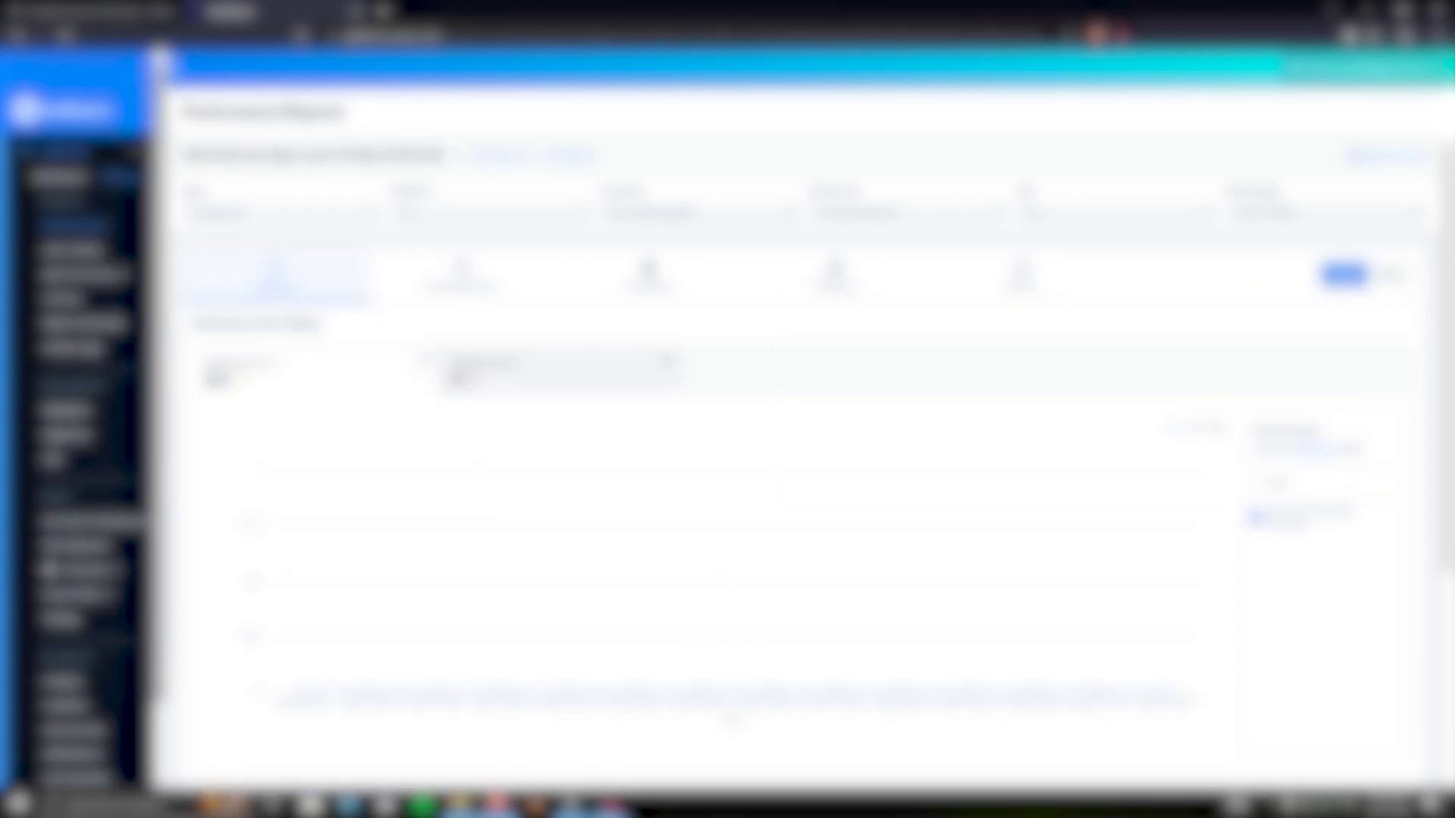
pyautogui.scroll(-1, 76, 379)
pyautogui.scroll(-1, 106, 617)
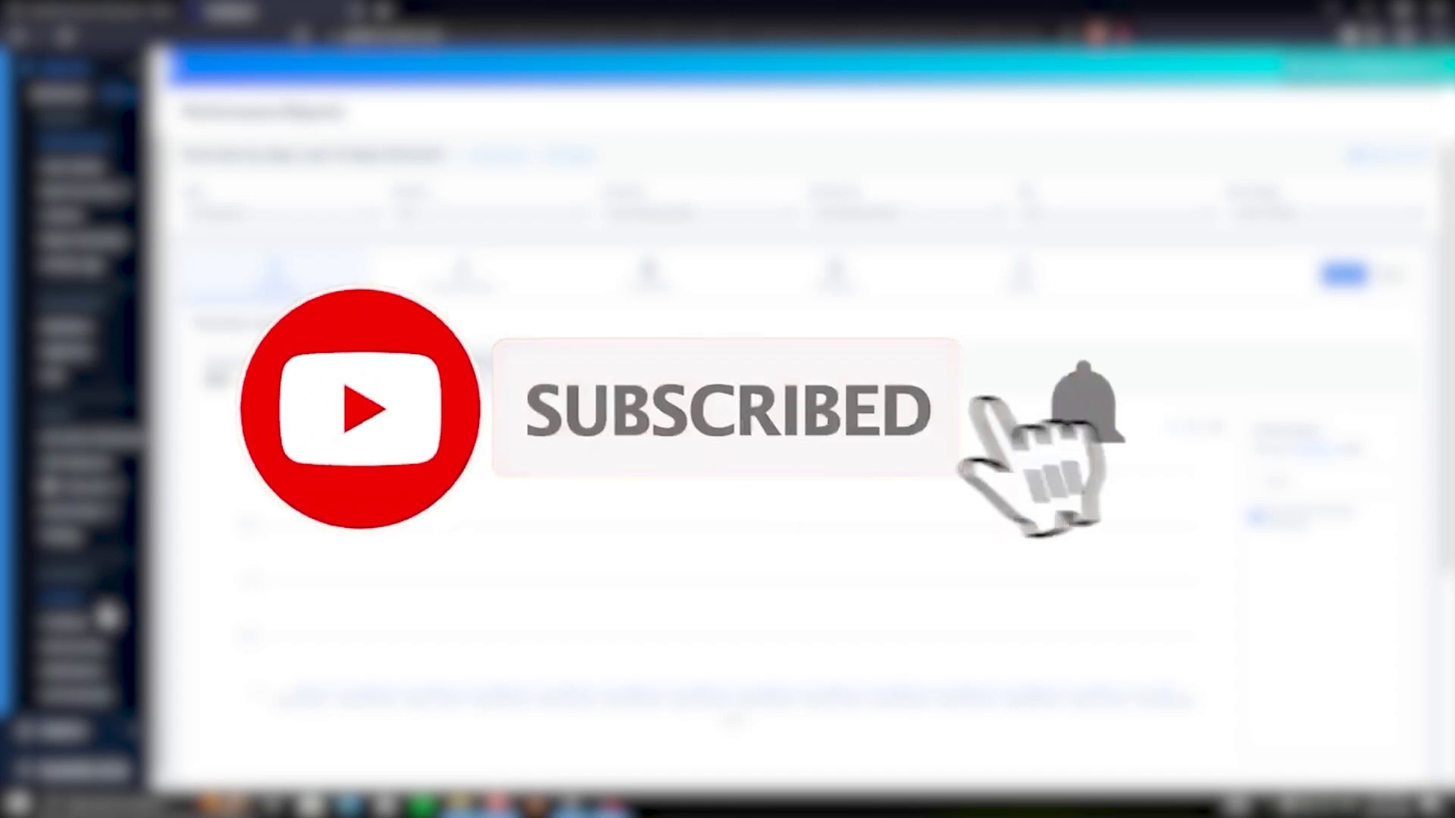